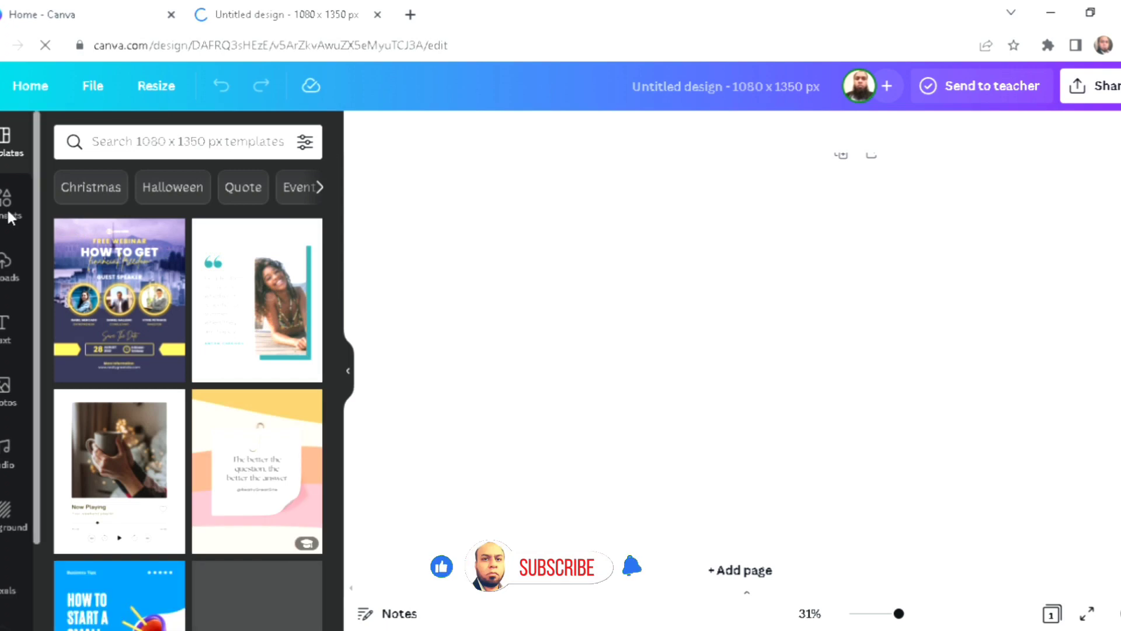
- Search the elements library for "chicken"
click(10, 217)
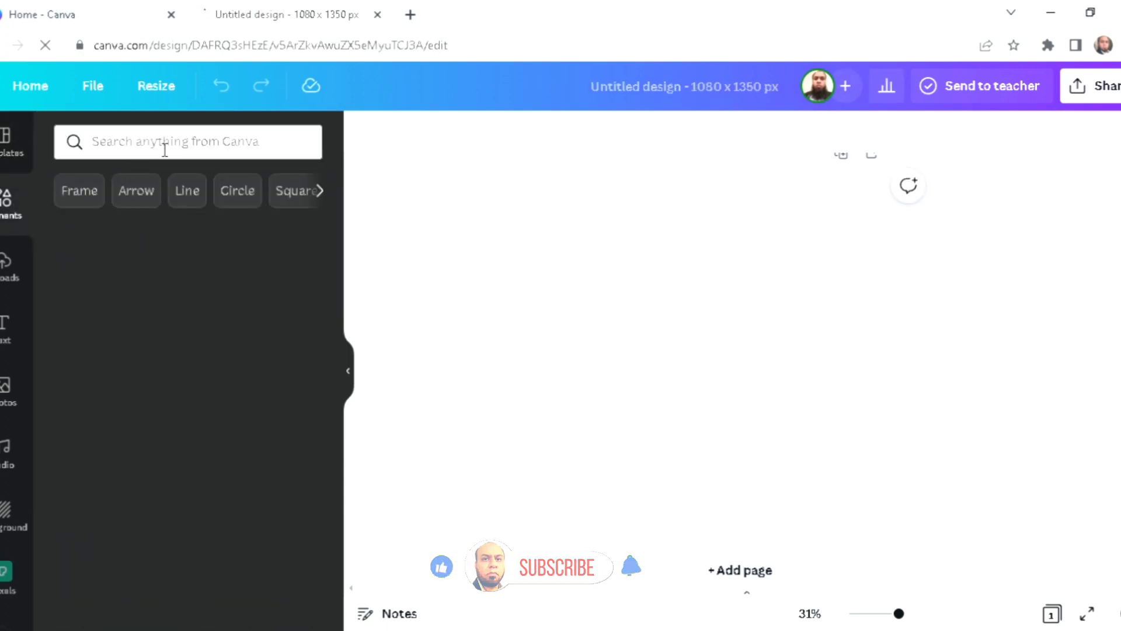
click(174, 143)
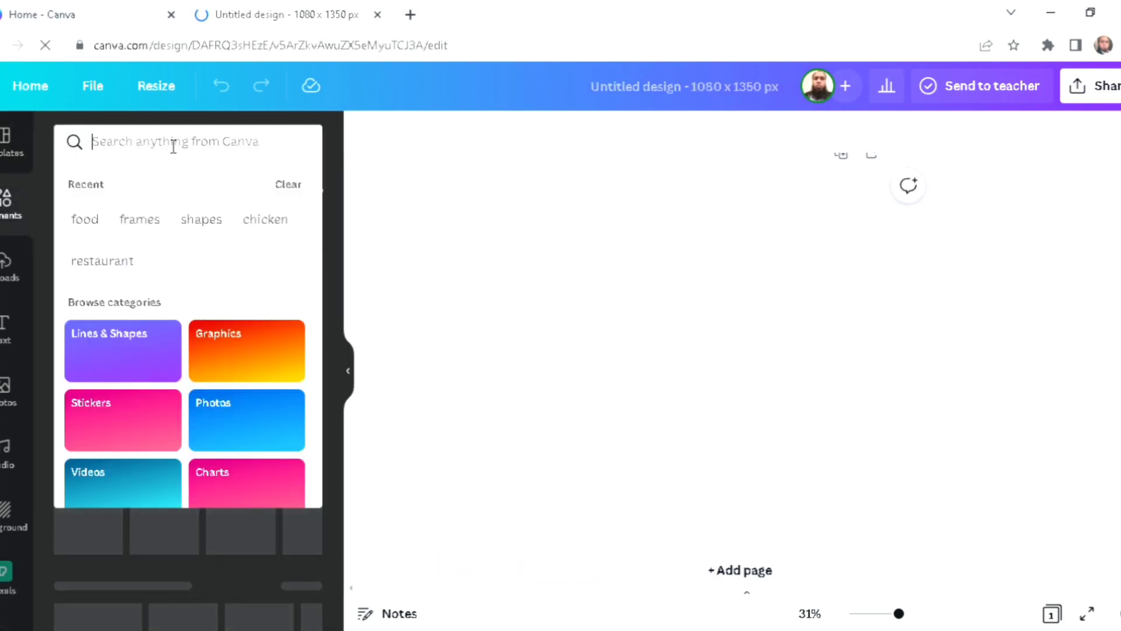
text(ch)
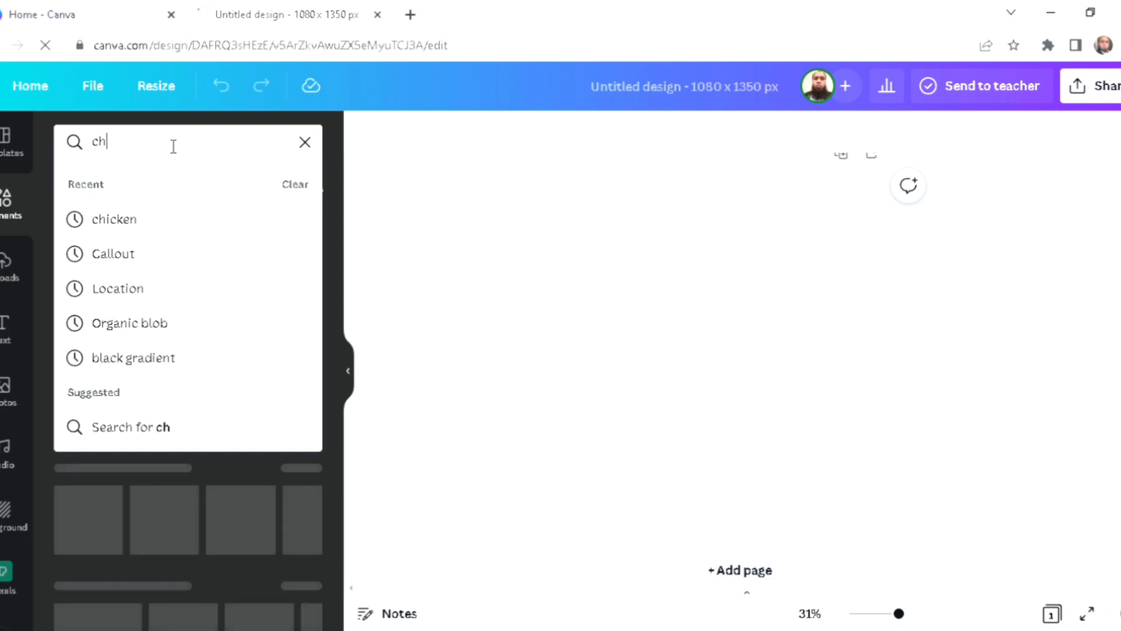
text(icken)
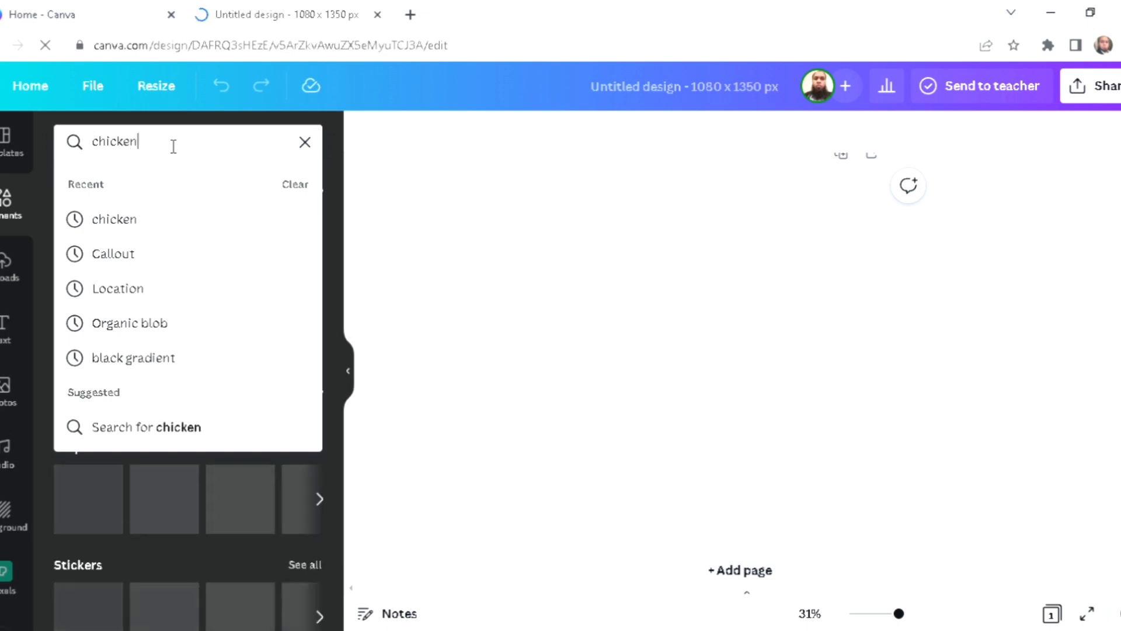
key(Return)
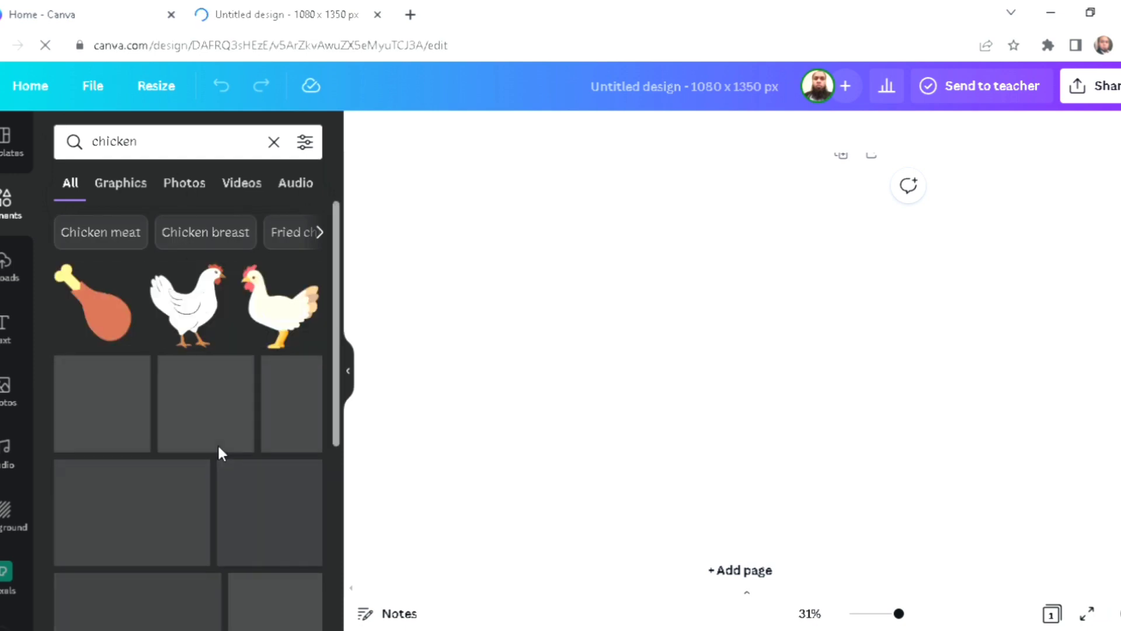
- Find the photo of a whole roast chicken on a wooden board with side bowls and add it to the page
scroll(251, 449, down, 8)
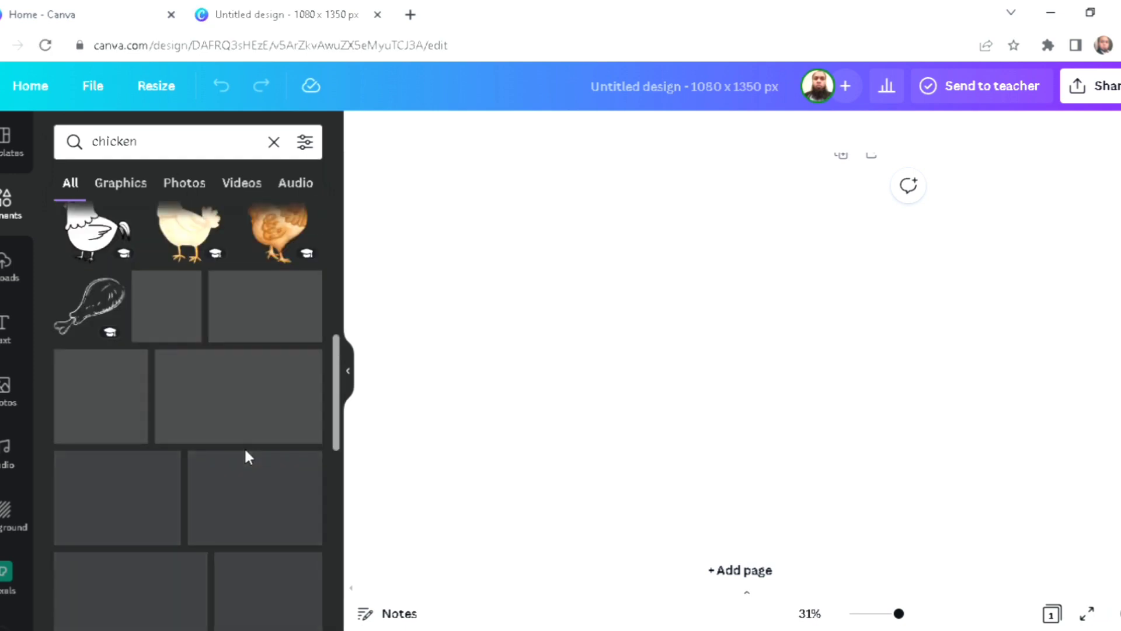
scroll(245, 448, down, 5)
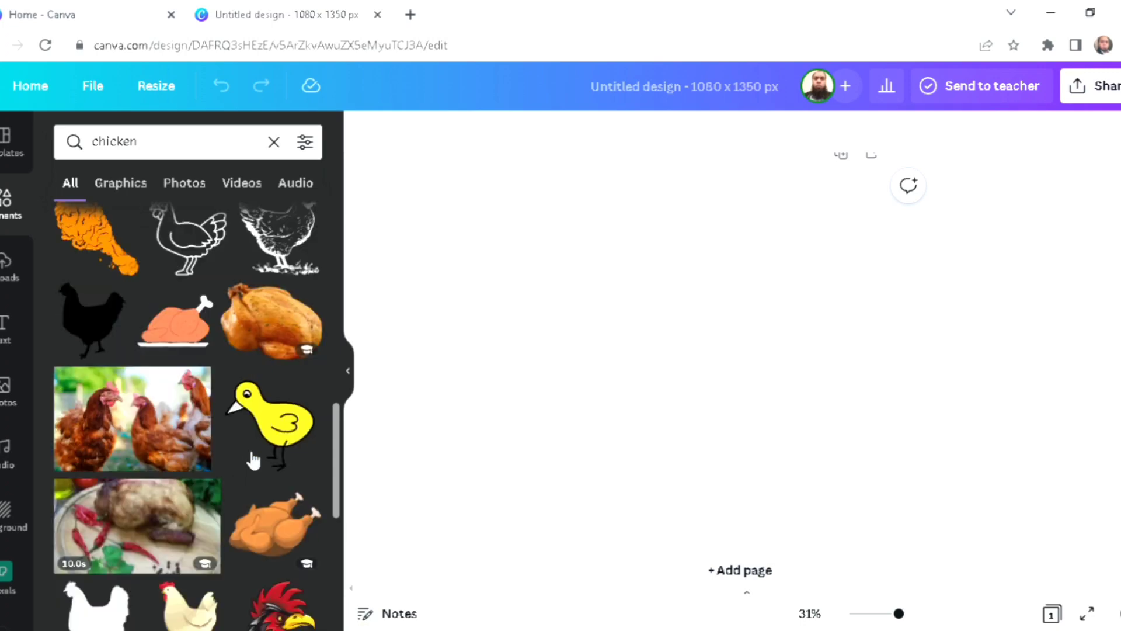
scroll(247, 450, down, 3)
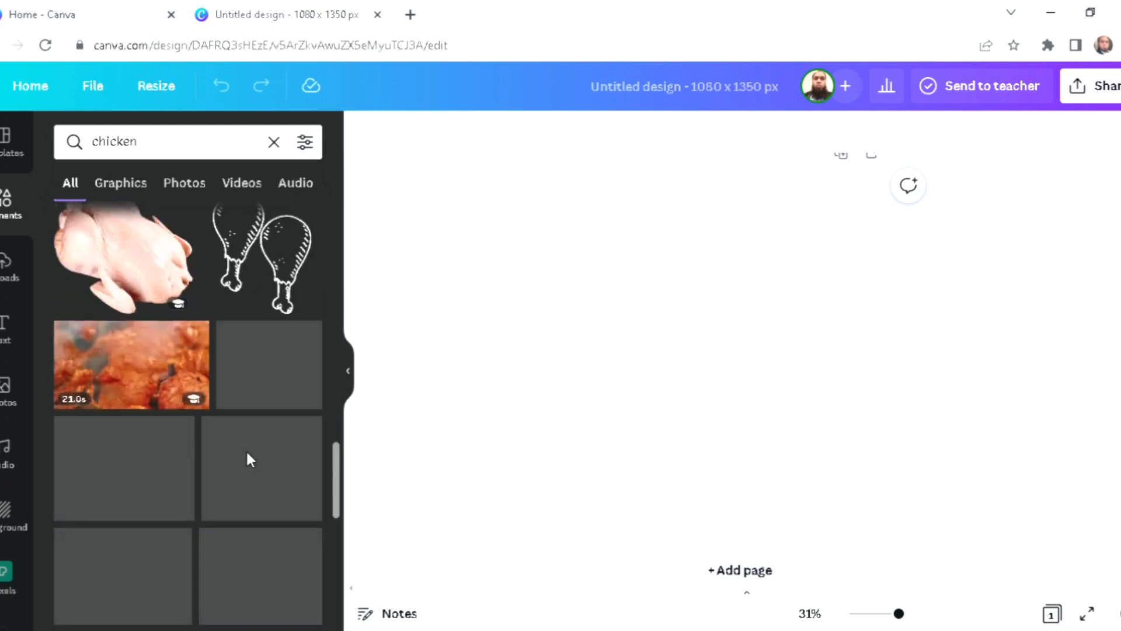
scroll(251, 455, down, 2)
scroll(254, 461, down, 3)
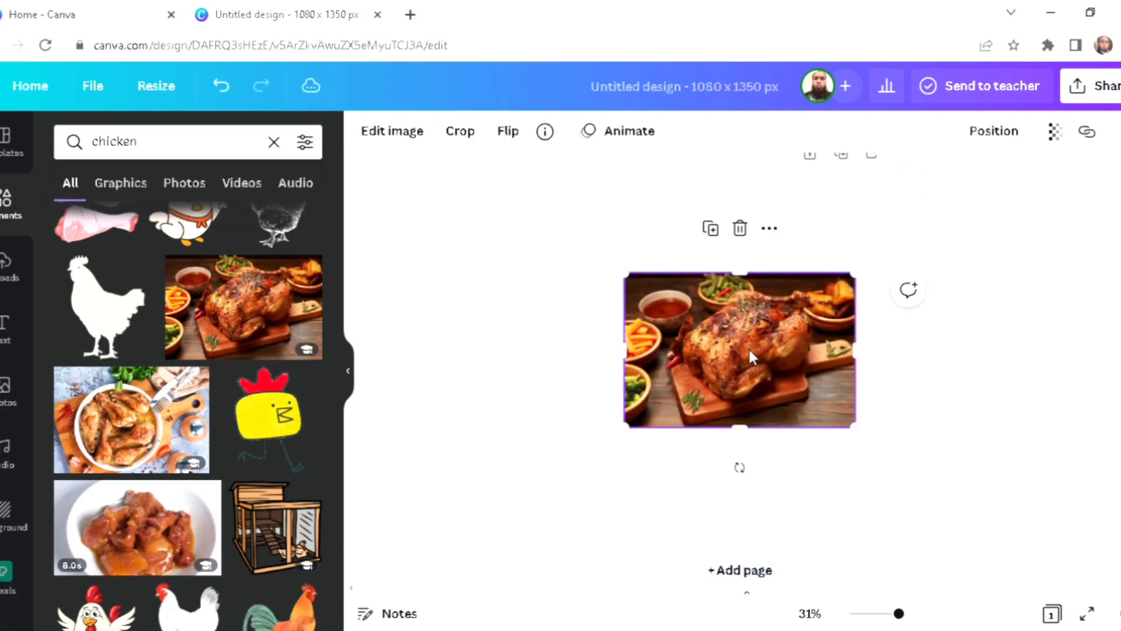
- Place the roast chicken photo at the top of the page and enlarge it to full page width, 1,080 by 720
drag(731, 335, 702, 231)
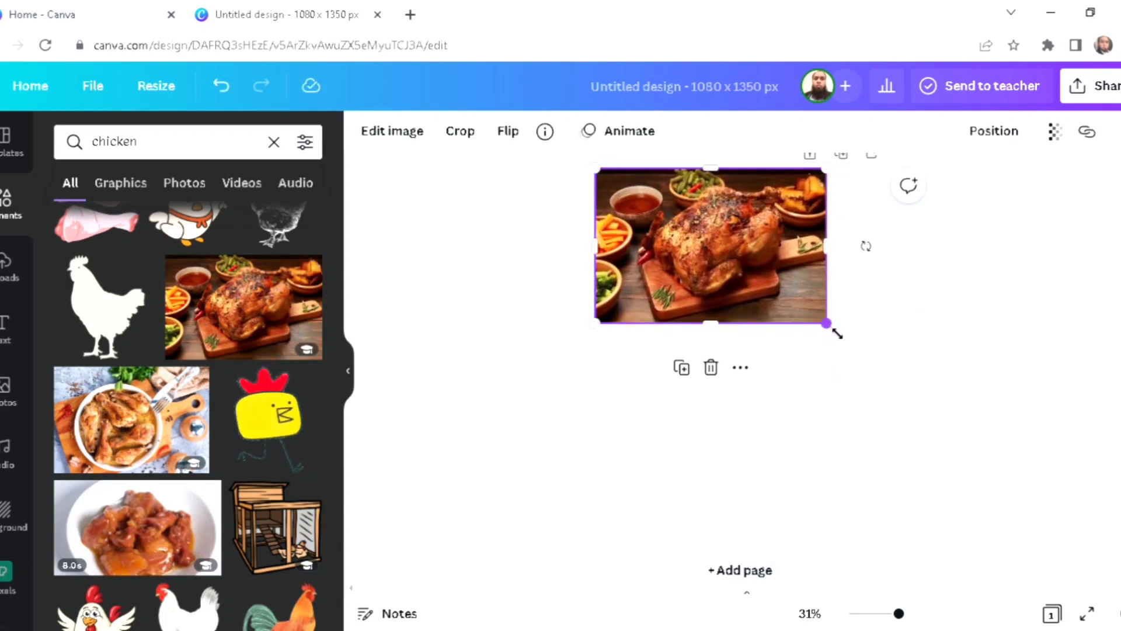
drag(839, 326, 902, 358)
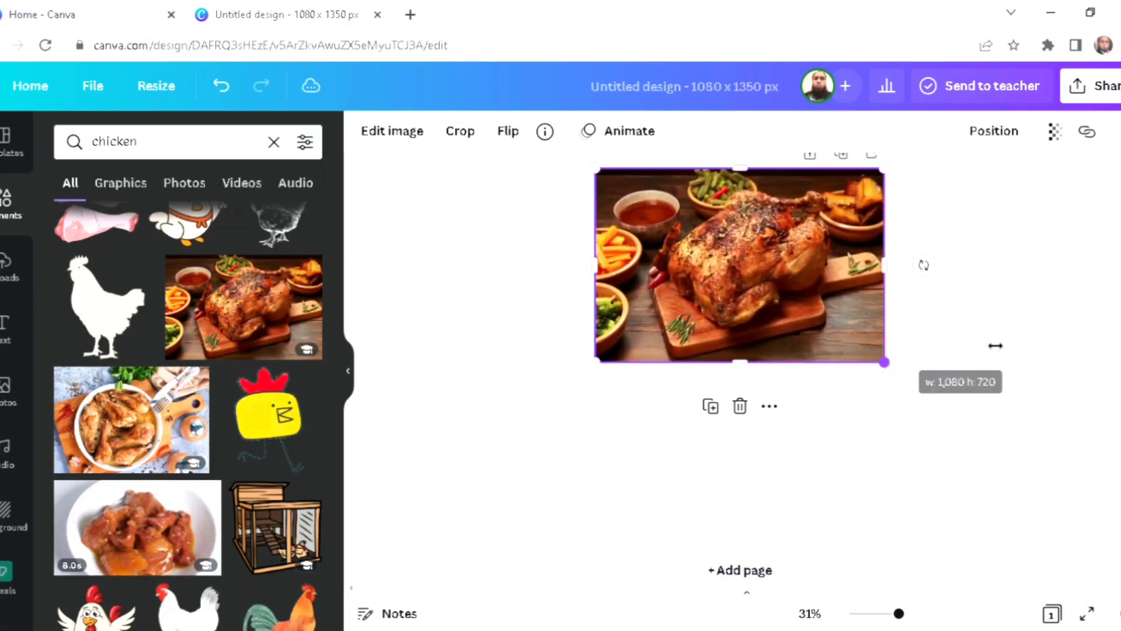
click(994, 345)
- Search the elements for "shapes", add an orange circle and place it over the photo's lower-left corner
click(5, 217)
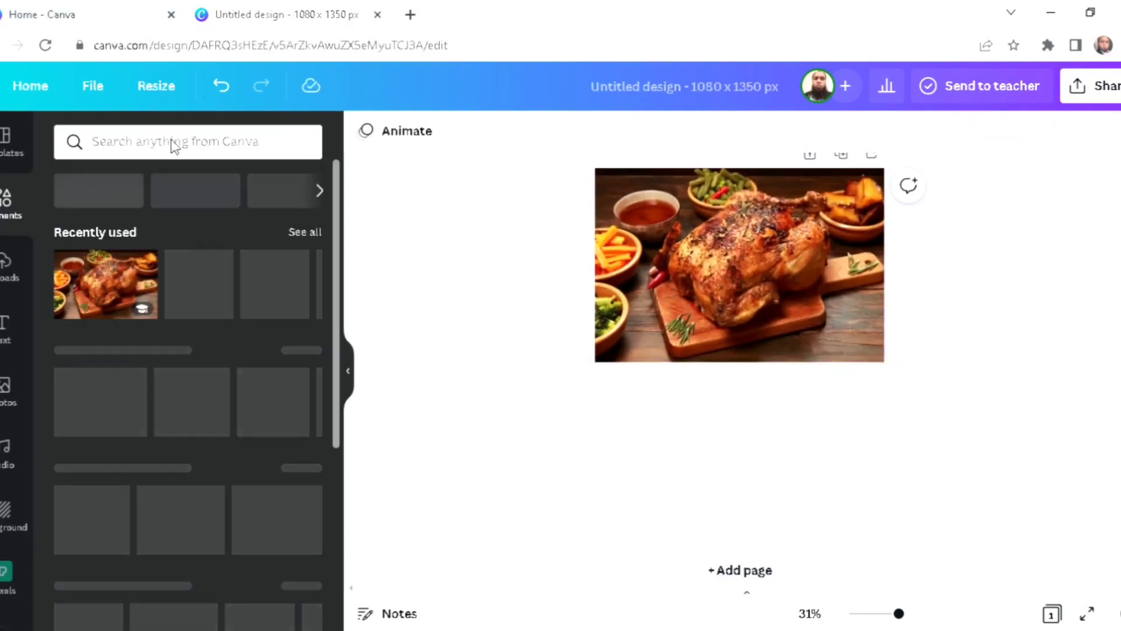
click(180, 145)
text(shapes)
key(Return)
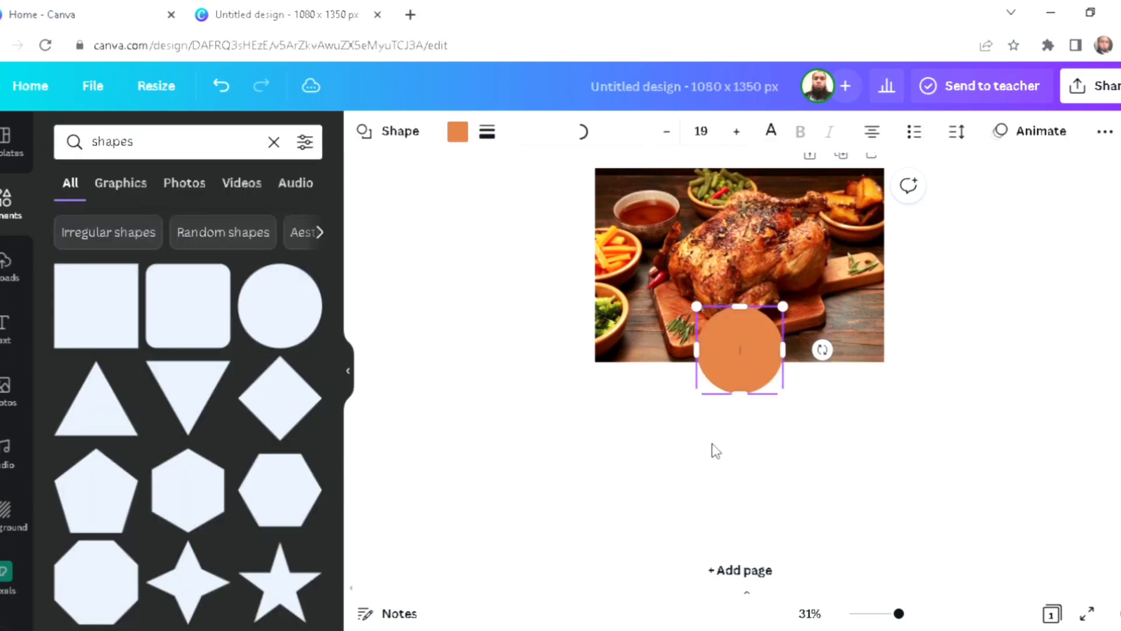
drag(746, 380, 698, 416)
click(531, 314)
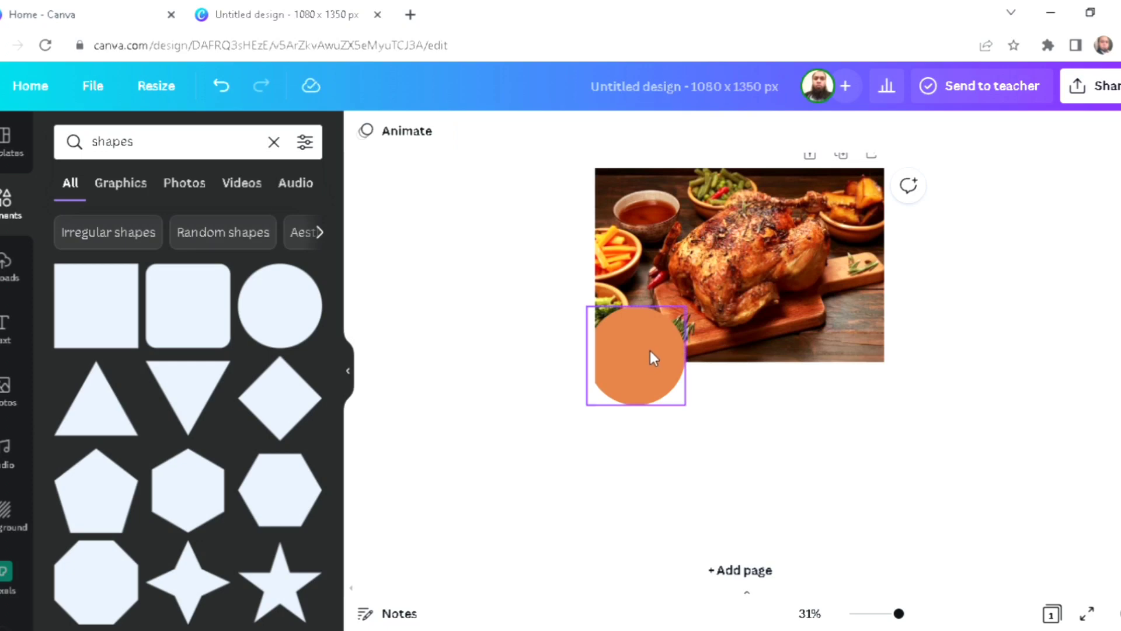
- Duplicate the orange circle and spread the copies along the photo's bottom edge toward its lower-right corner
click(650, 351)
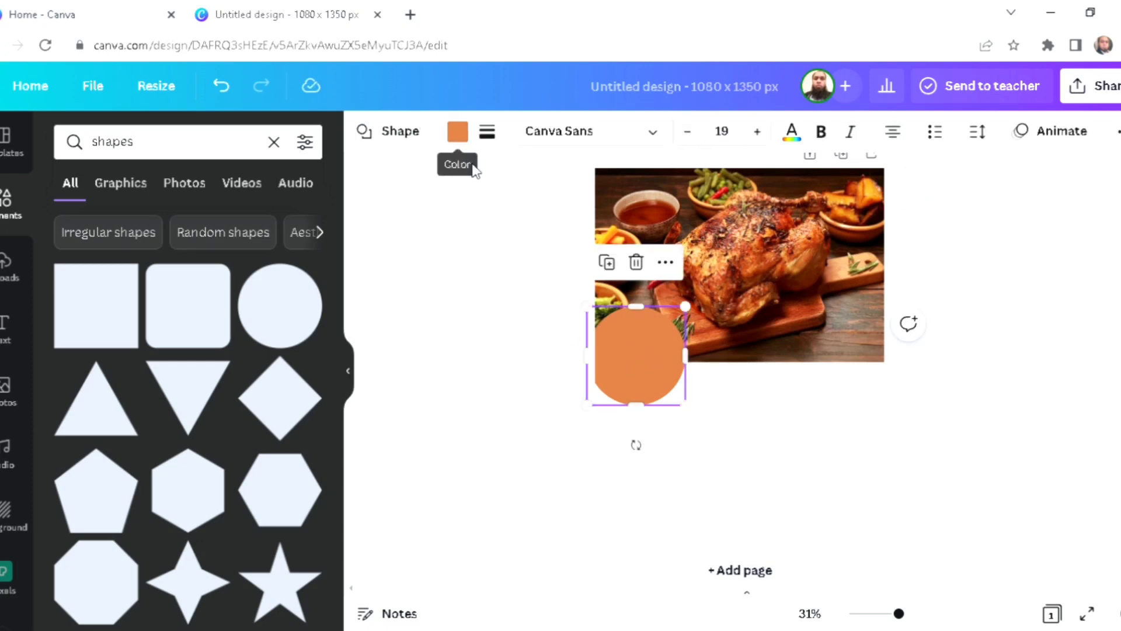
click(610, 264)
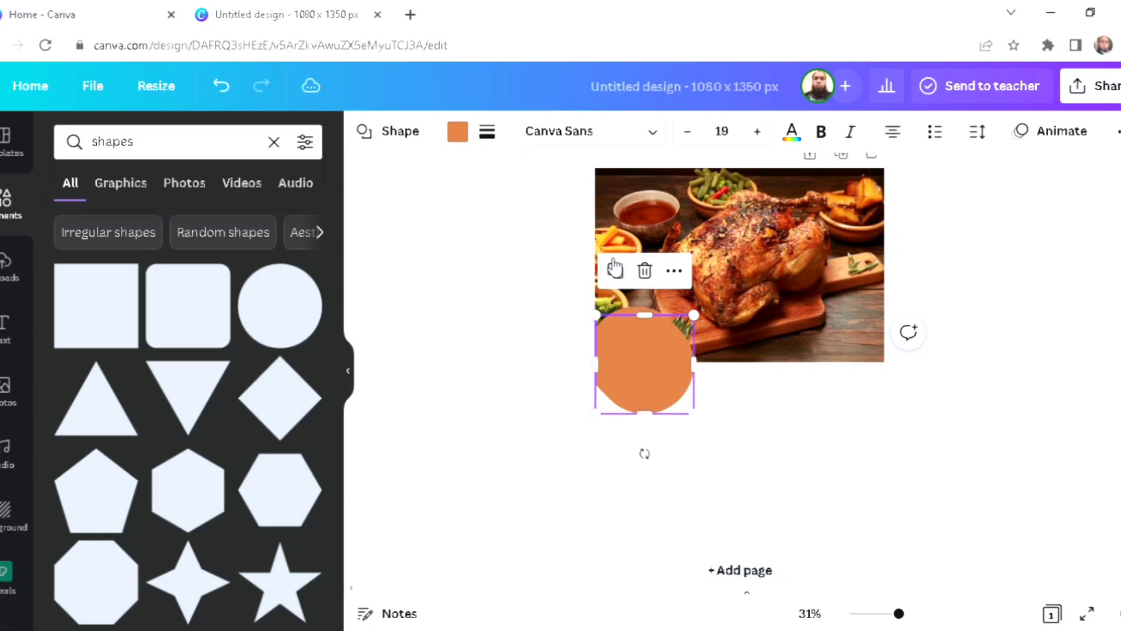
drag(669, 403, 800, 431)
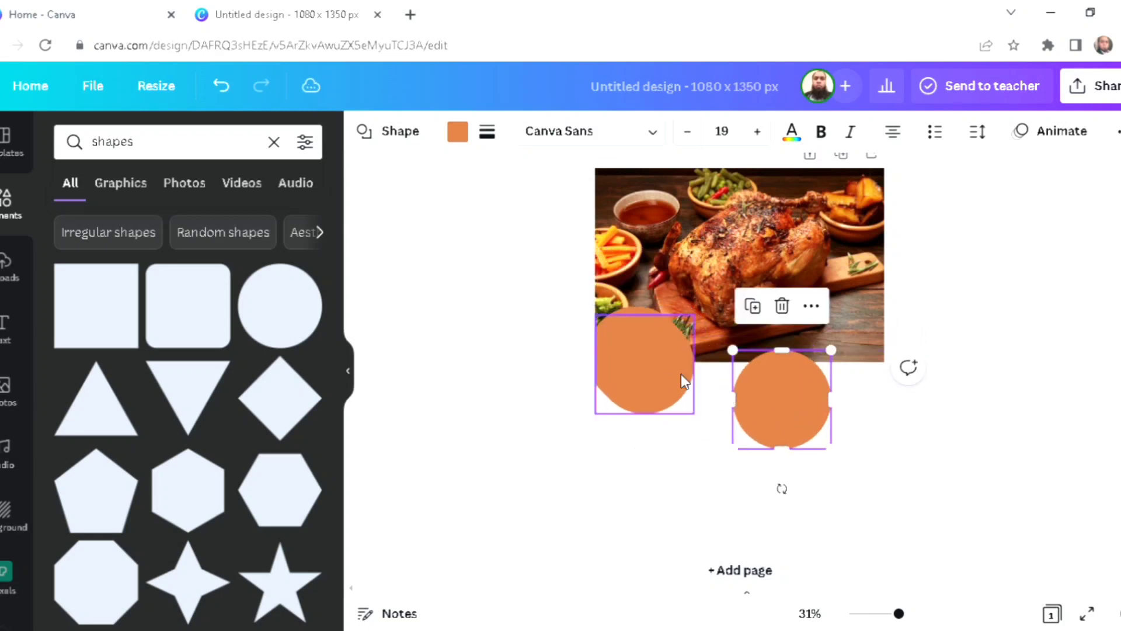
click(681, 377)
drag(682, 381, 885, 418)
click(787, 403)
drag(804, 400, 823, 393)
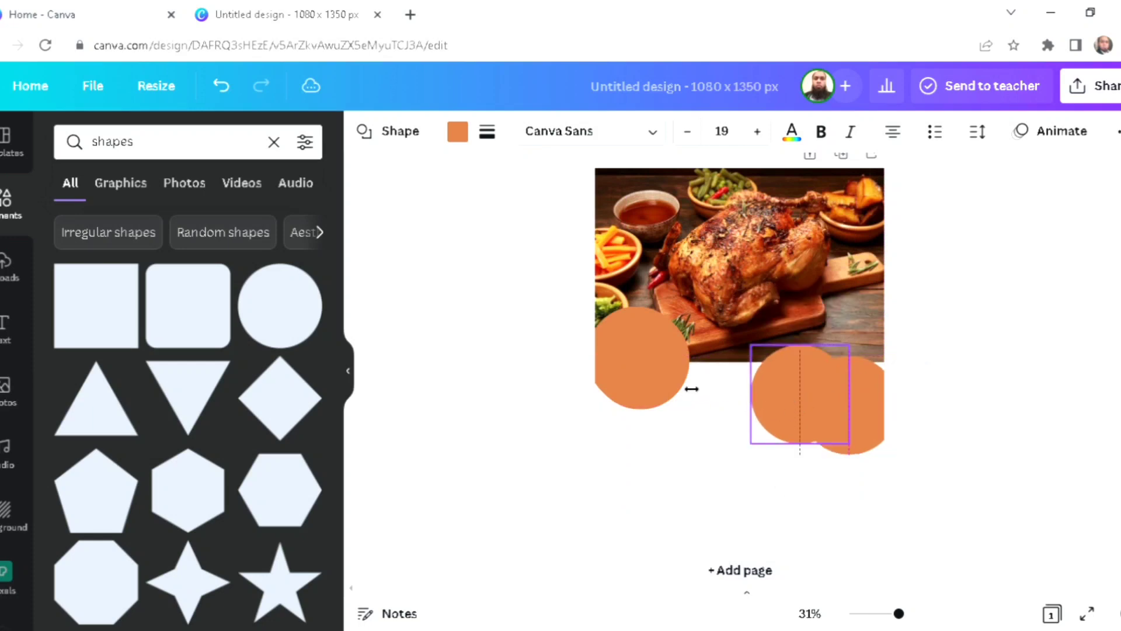
- Fill the gap beside the first circle with another copy and arrange the four circles in an overlapping, descending row
drag(668, 380, 724, 387)
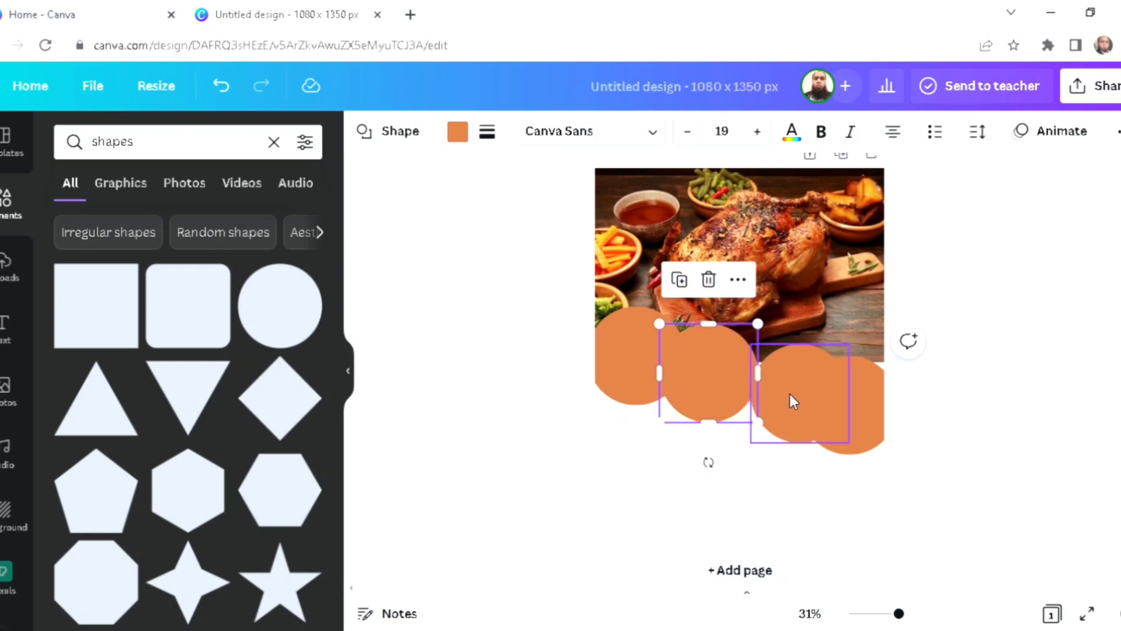
drag(791, 394, 773, 397)
click(864, 407)
mouse_move(864, 407)
mouse_down()
mouse_move(868, 428)
mouse_move(876, 419)
mouse_up()
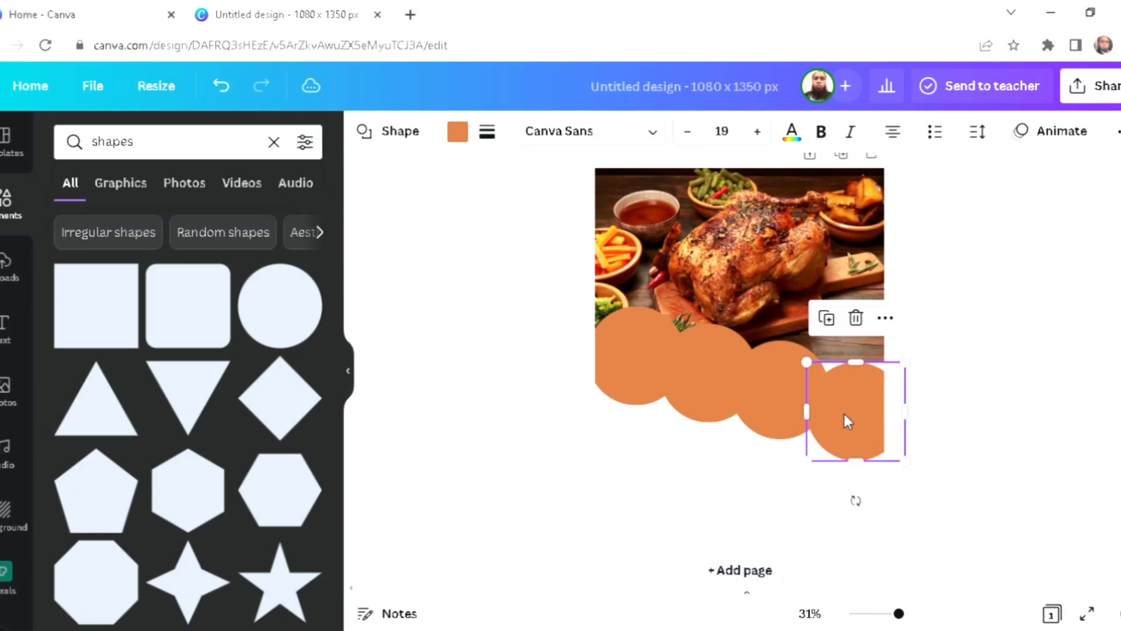
- Shrink the second, third and fourth circles so that each is slightly smaller than the one before it
click(707, 377)
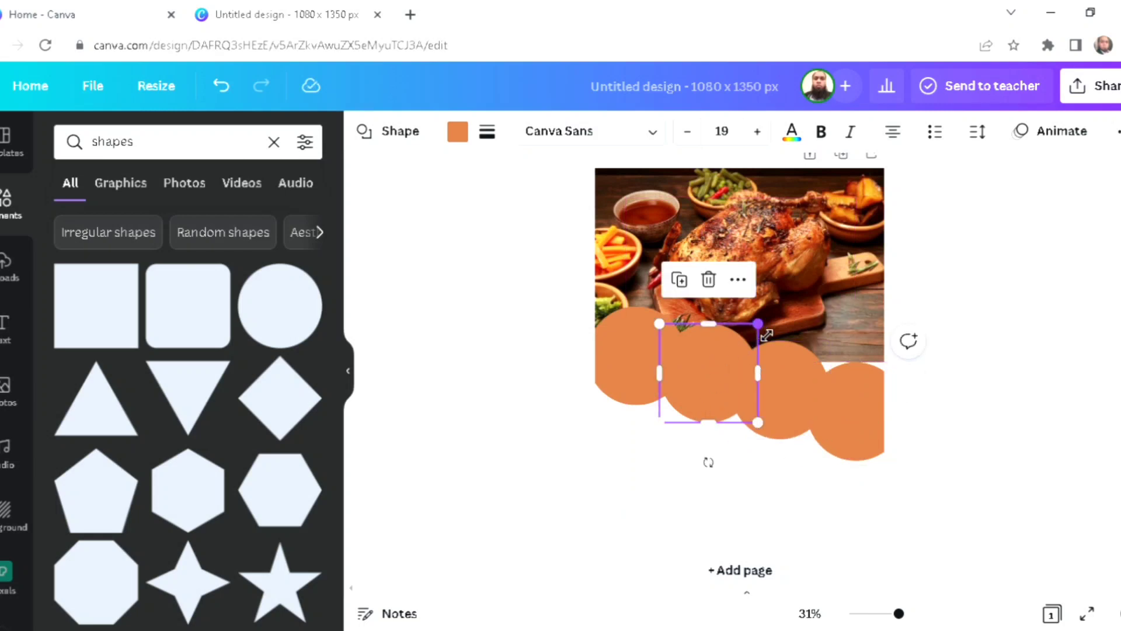
drag(769, 339, 830, 365)
click(804, 386)
click(865, 394)
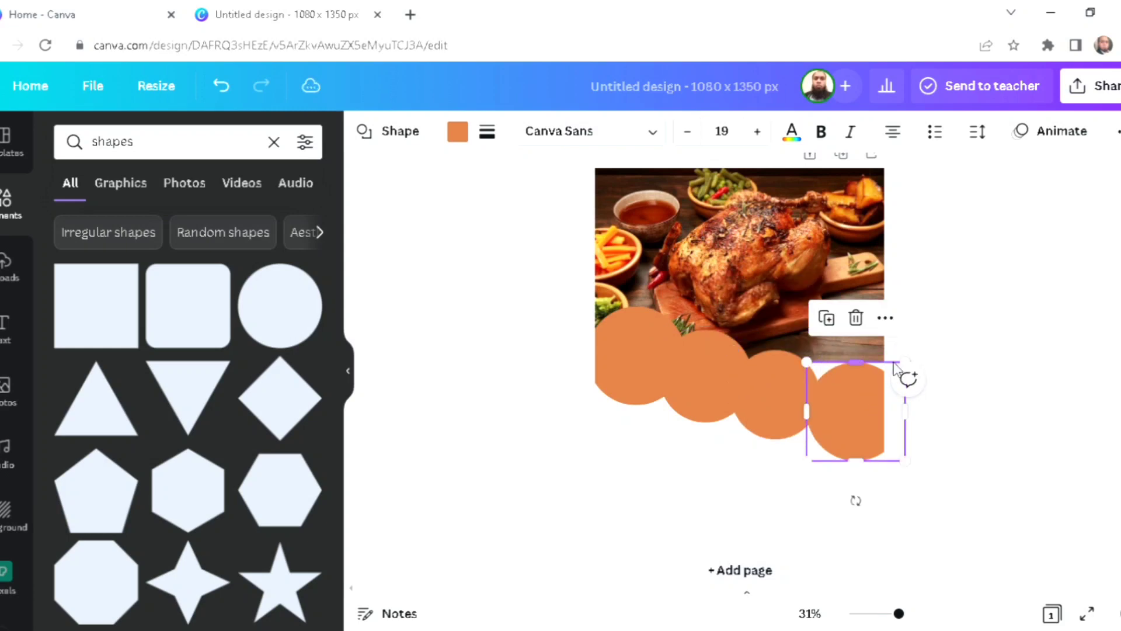
drag(905, 369, 891, 378)
click(1018, 295)
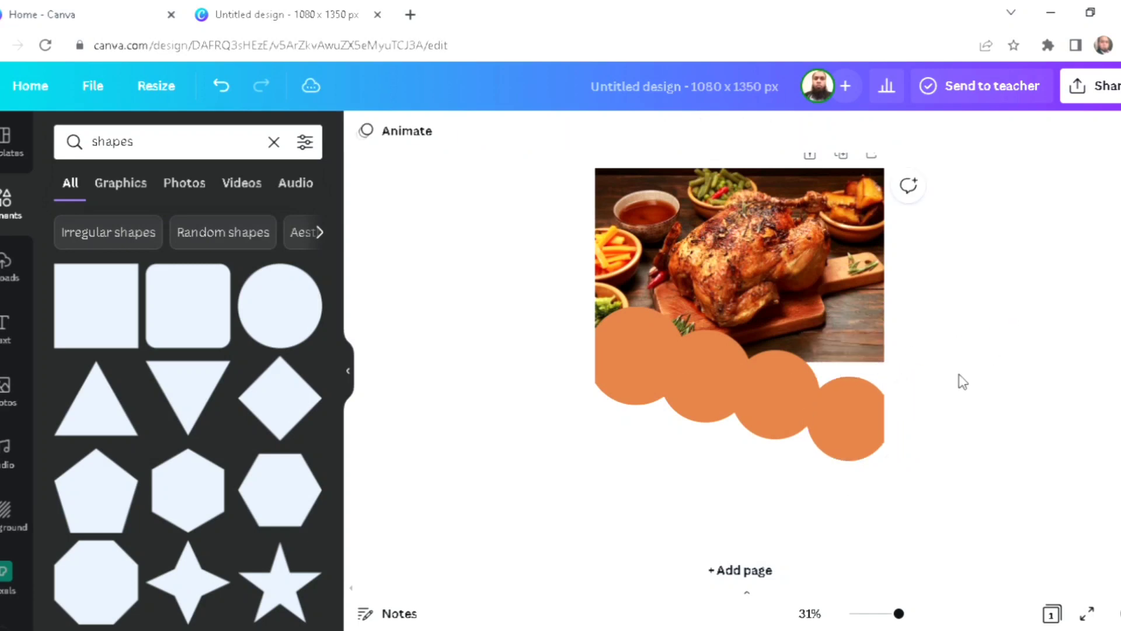
- Reposition the four circles slightly higher so they form an even, overlapping descending curve across the photo's bottom edge
drag(717, 380, 797, 386)
drag(856, 415, 872, 392)
drag(789, 395, 805, 399)
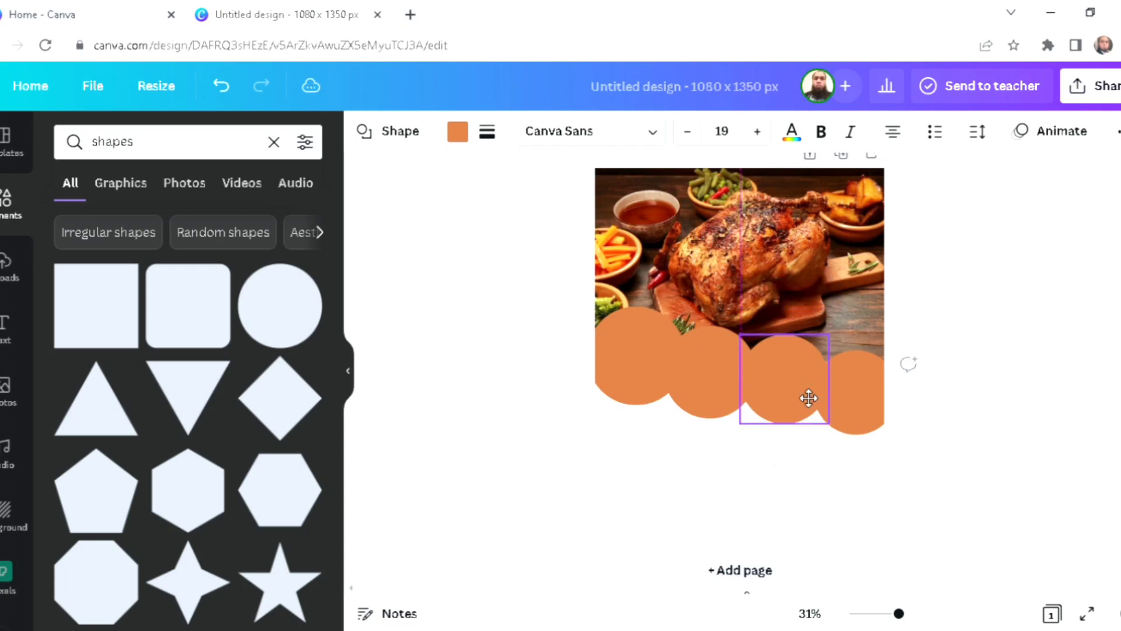
drag(713, 391, 729, 390)
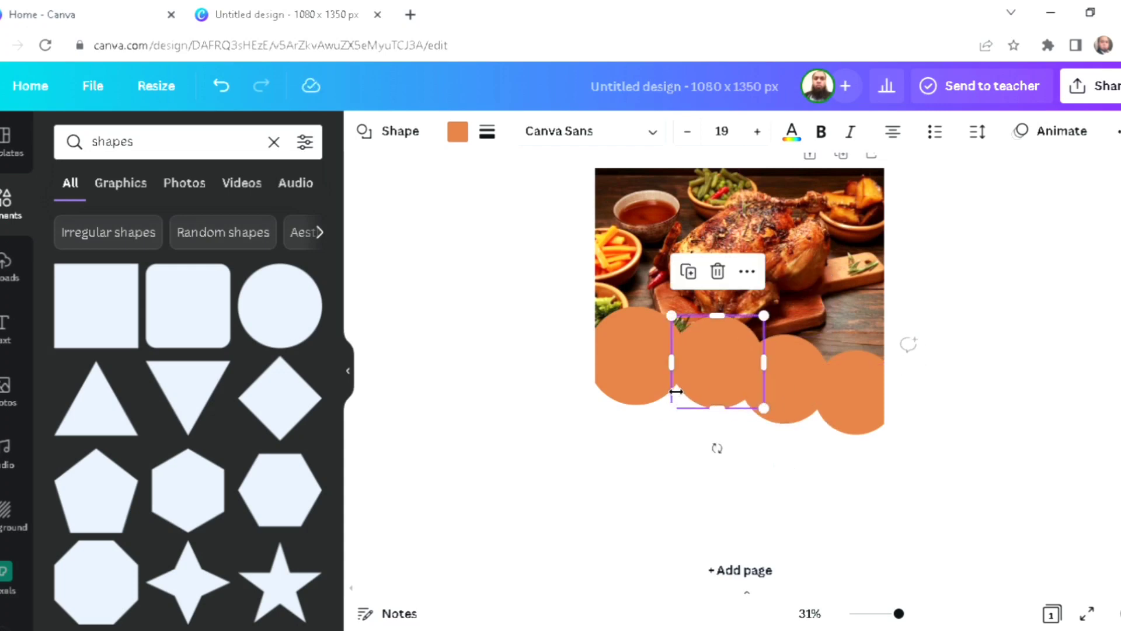
drag(648, 375, 654, 375)
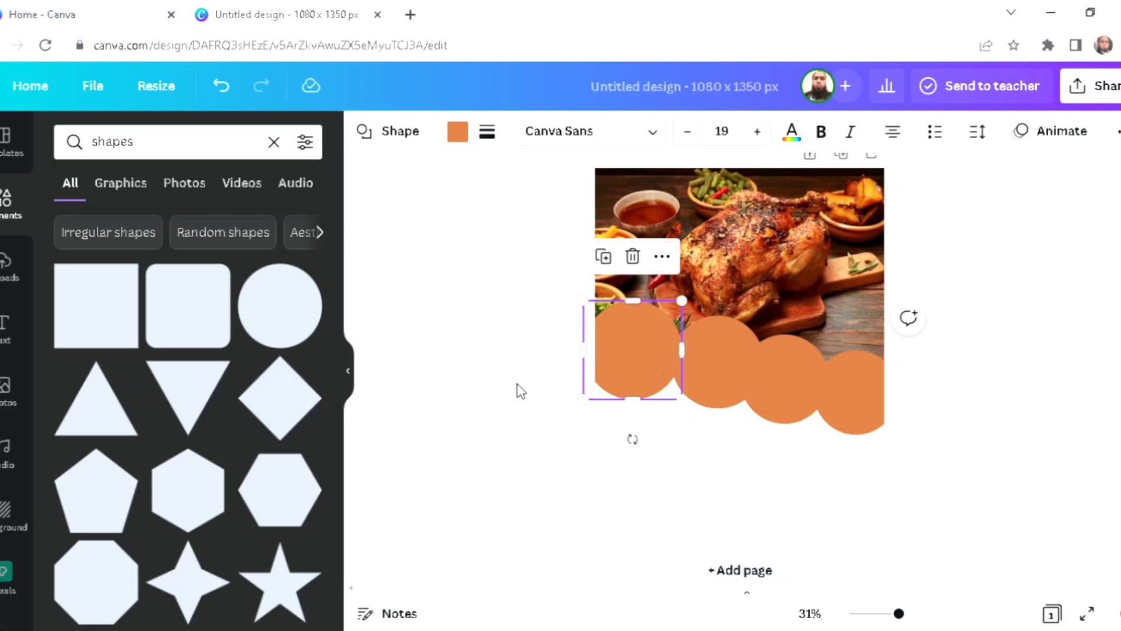
click(514, 383)
- Change the fill color of the first and second circles from the left to white
click(630, 342)
click(459, 133)
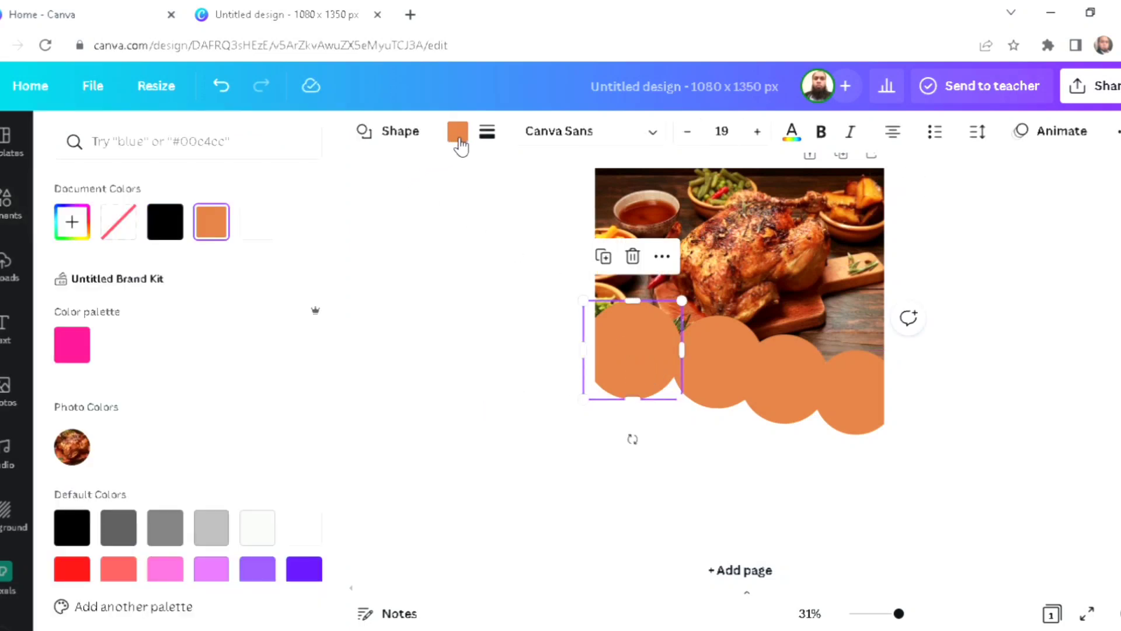
click(258, 221)
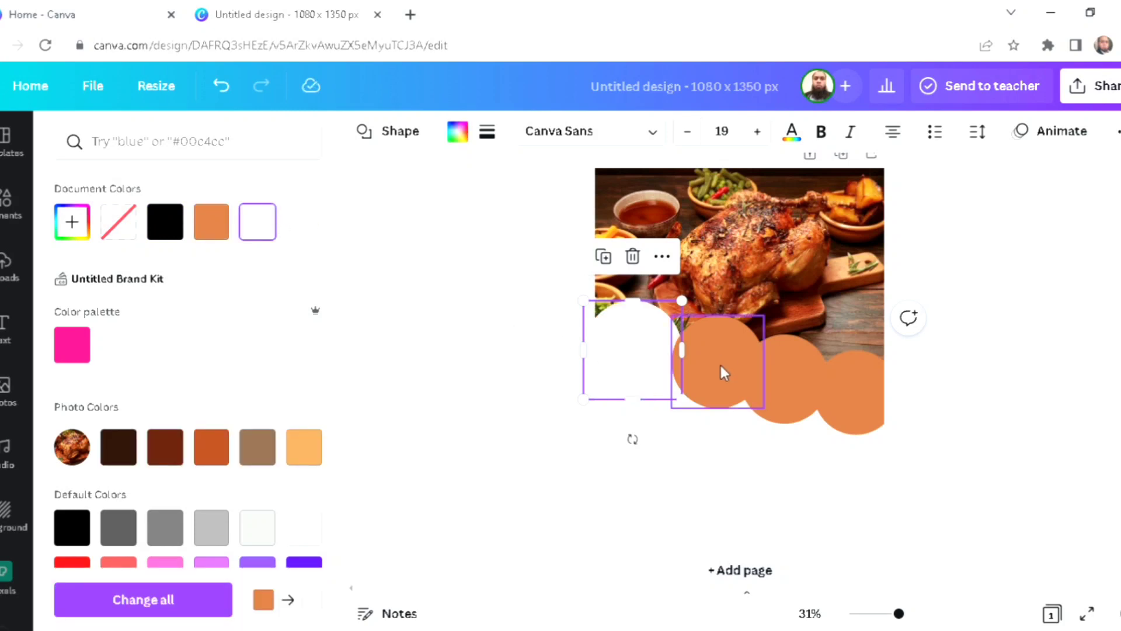
click(717, 359)
click(274, 233)
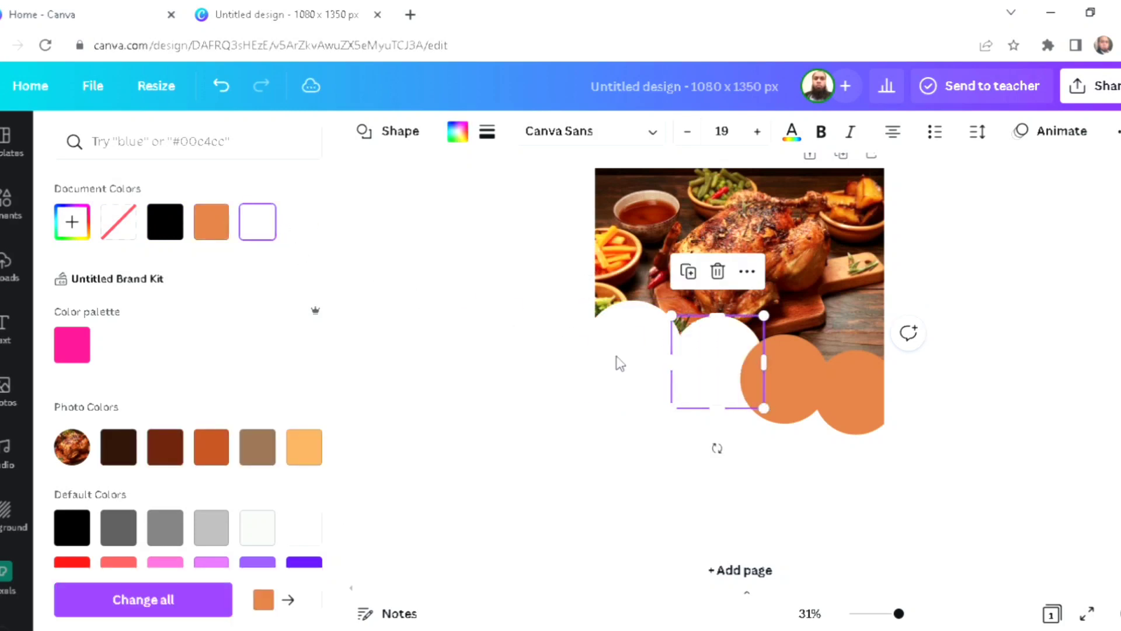
- Change the fill color of the third and fourth circles to white, matching the other two
click(804, 371)
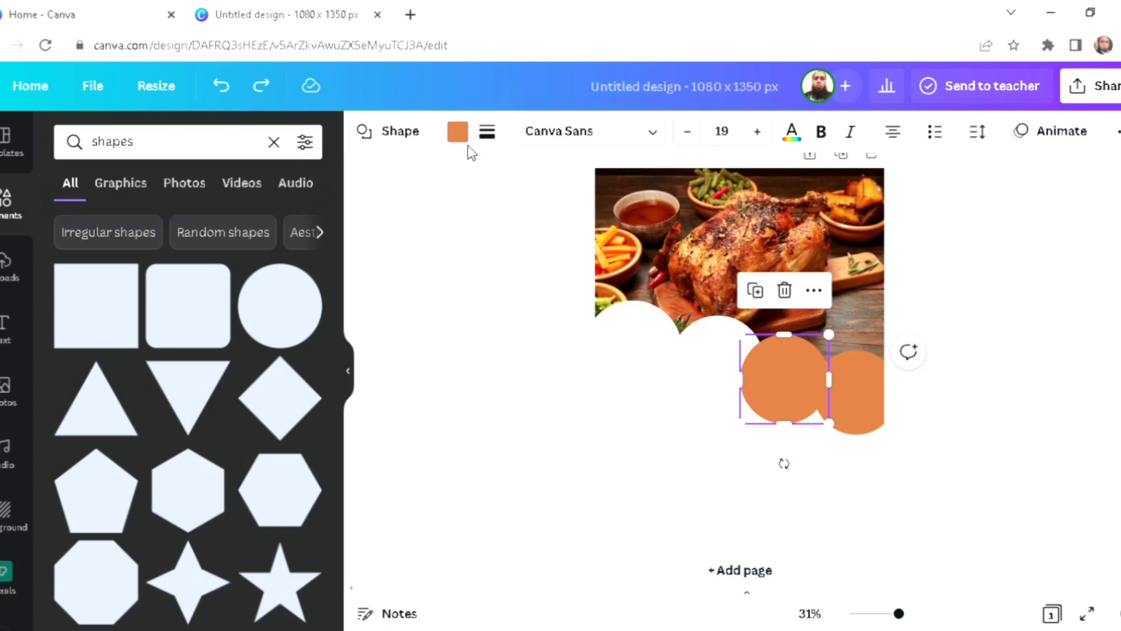
click(465, 137)
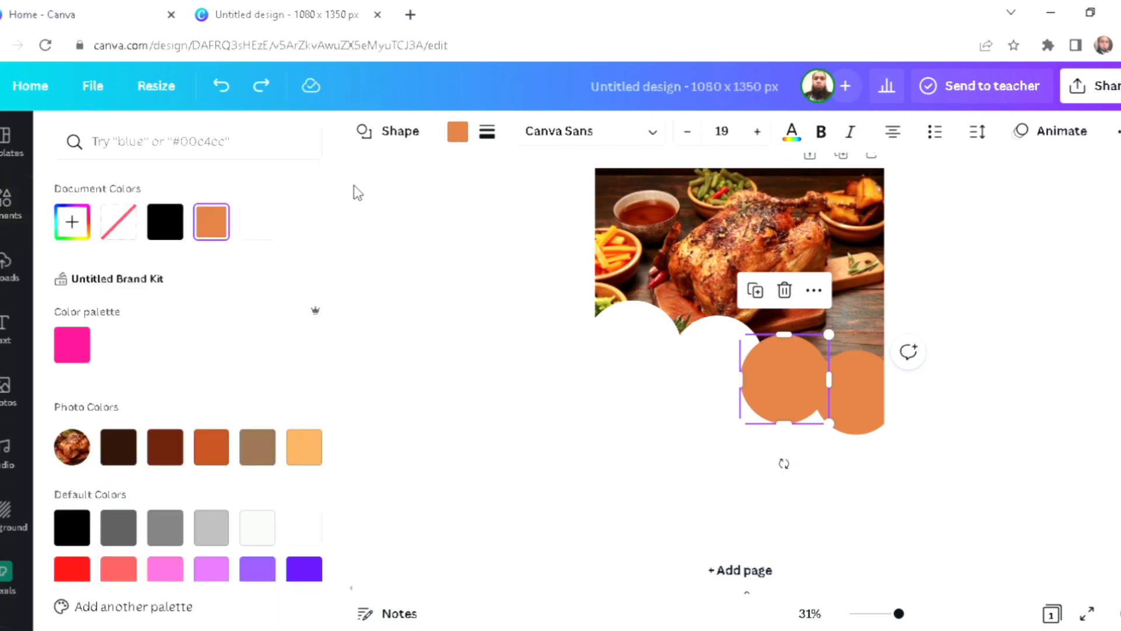
click(270, 223)
click(842, 401)
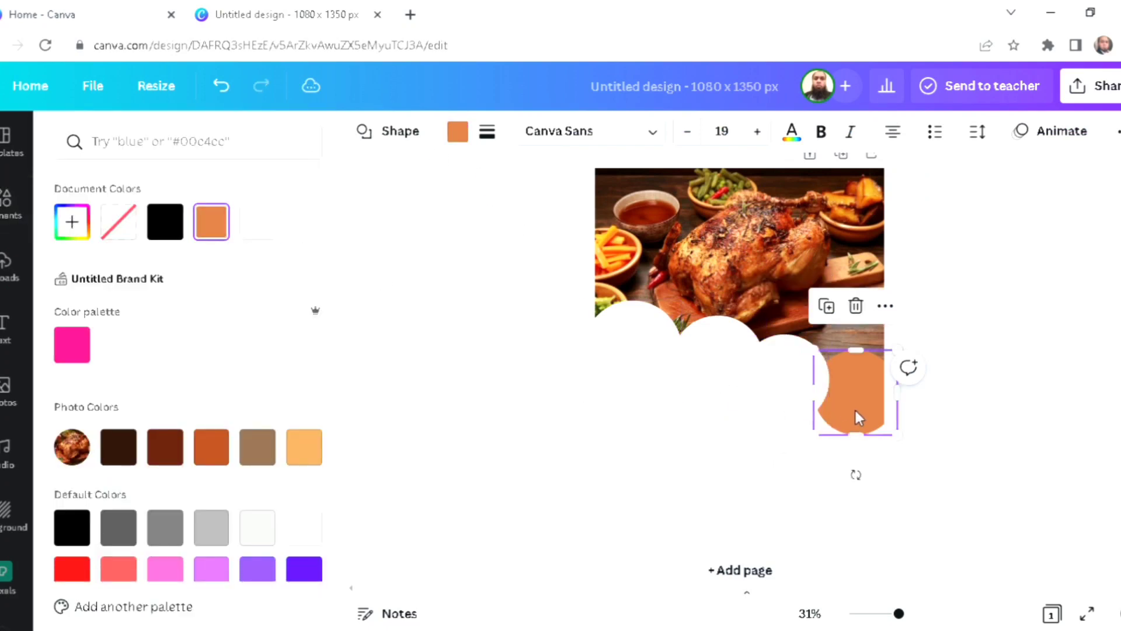
click(465, 139)
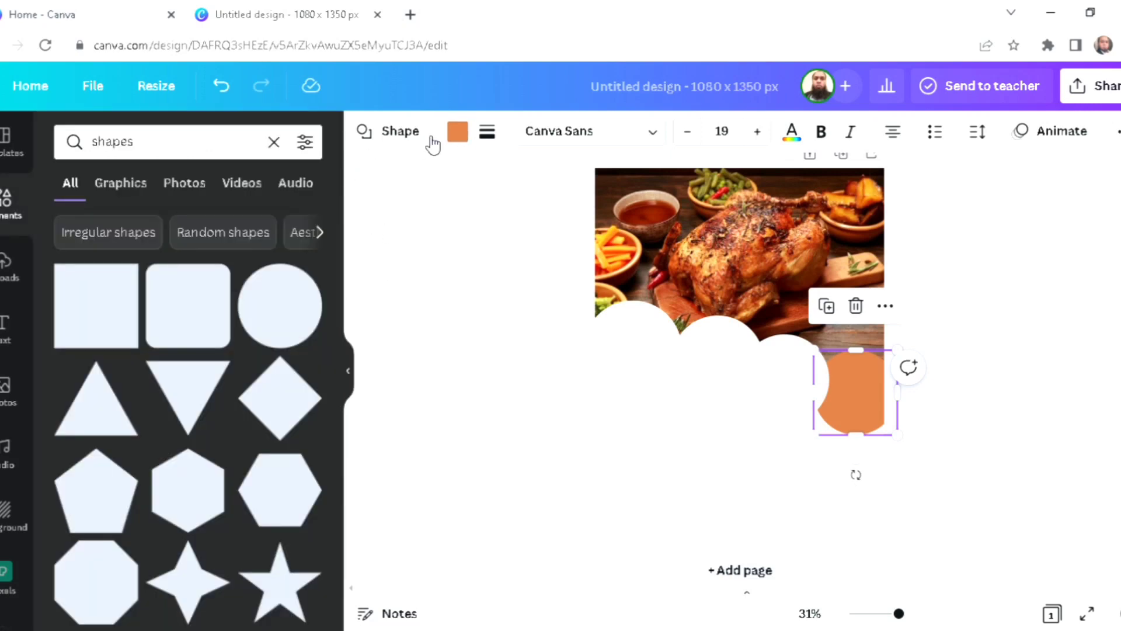
click(470, 139)
click(258, 222)
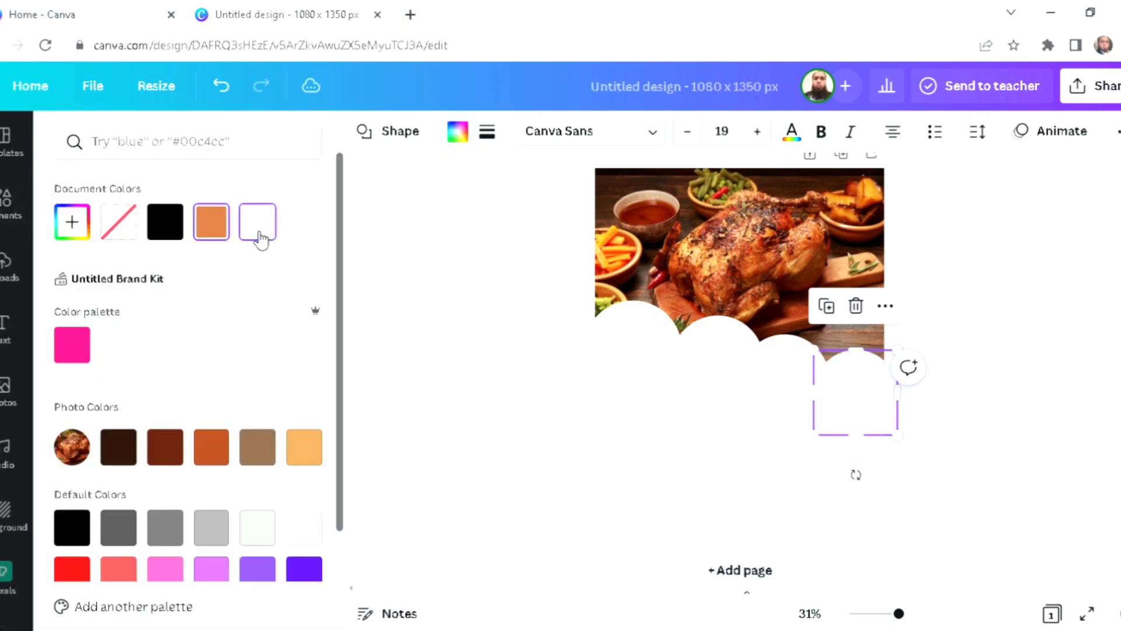
key(Escape)
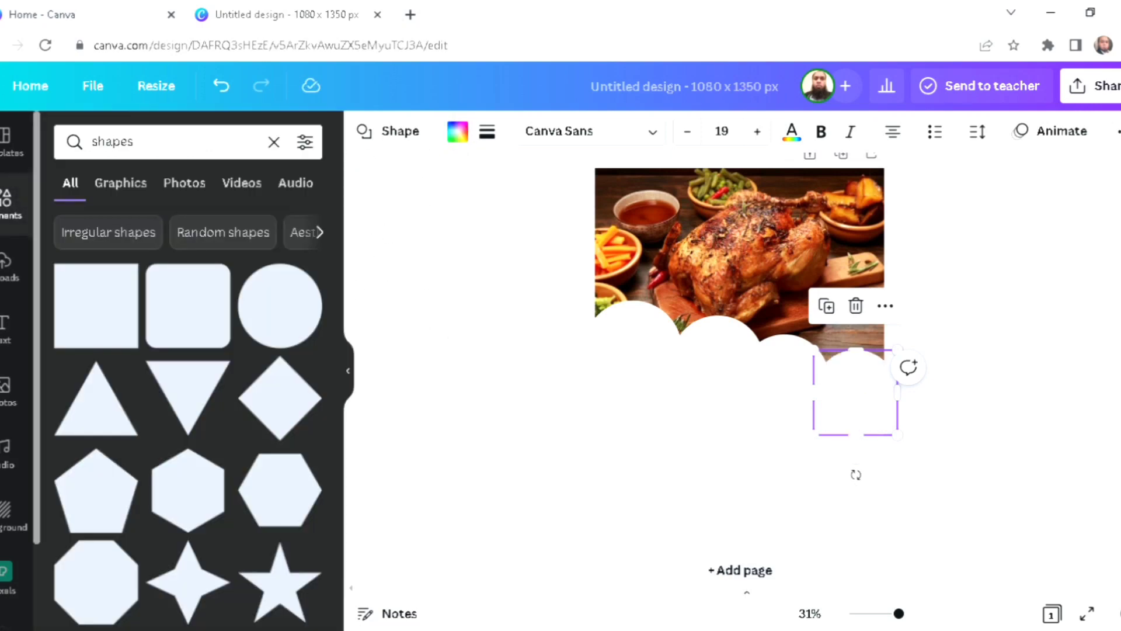
- Search the elements for "frames" and add the plain circular frame to the page
click(13, 221)
click(169, 149)
text(frames)
key(Return)
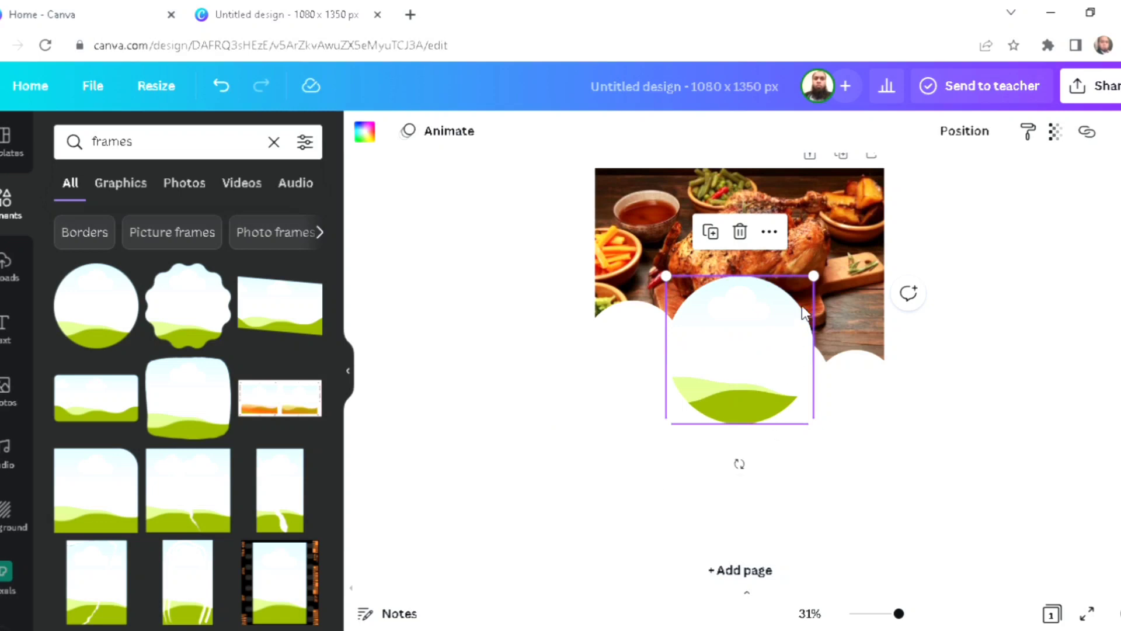
- Shrink the circular frame and place it over the first white circle, leaving a thin white rim along its upper edge
drag(825, 289, 766, 347)
drag(699, 395, 635, 380)
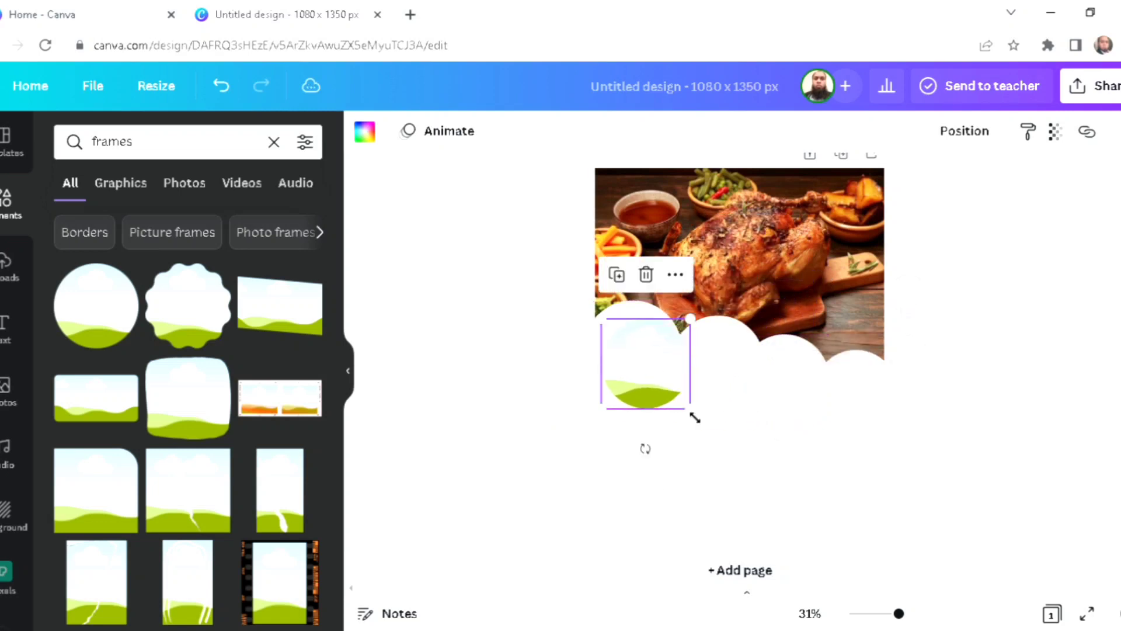
drag(700, 423, 691, 411)
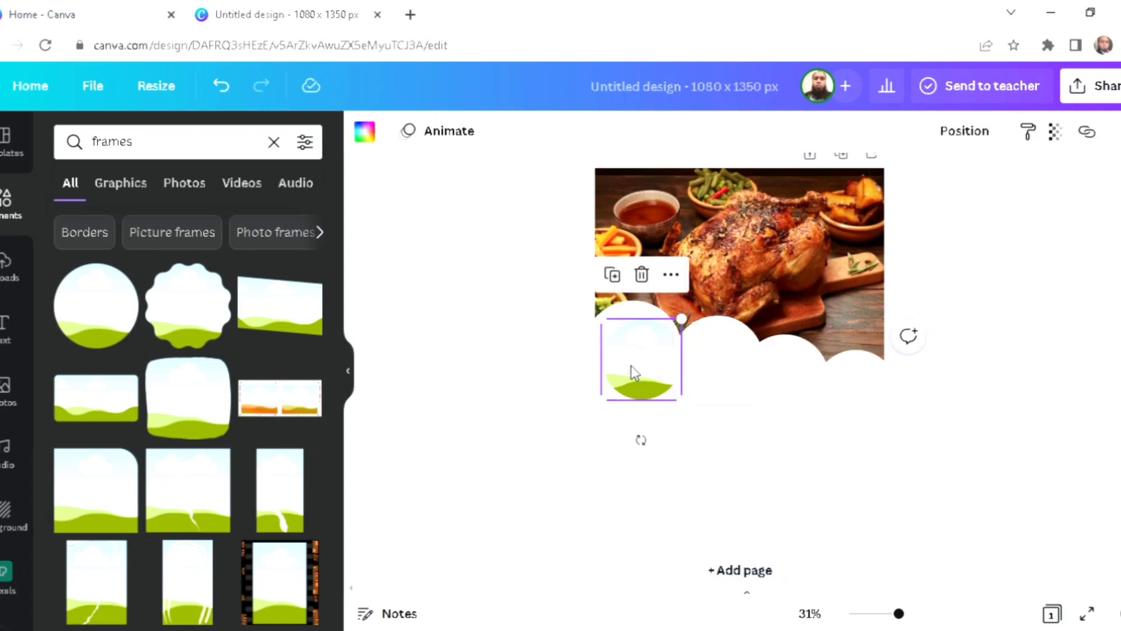
drag(631, 371, 589, 392)
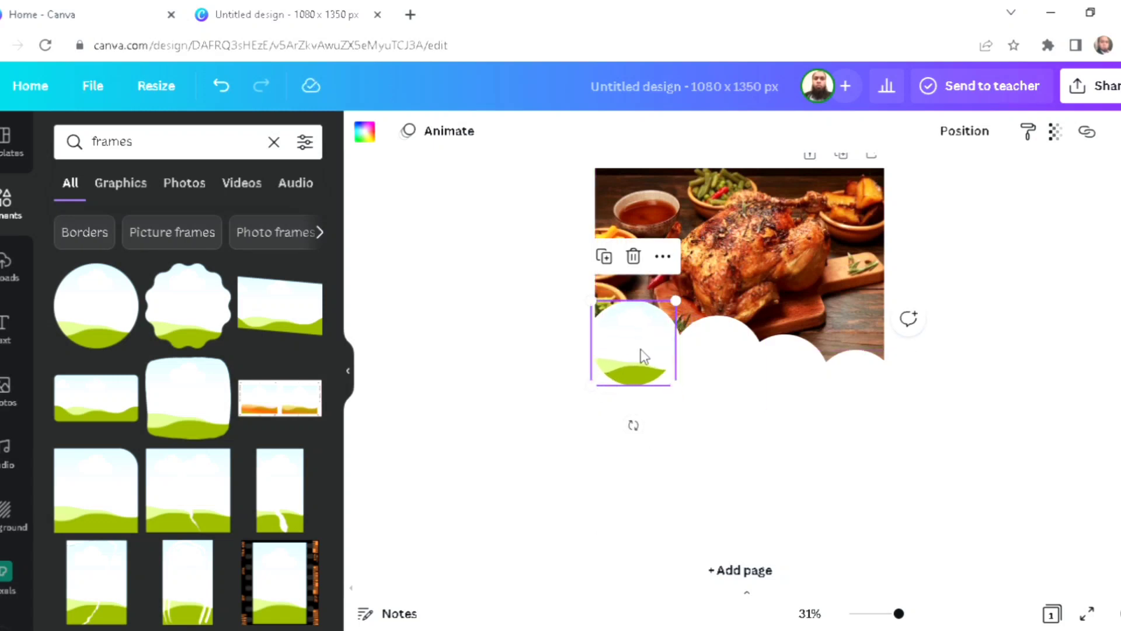
mouse_move(640, 352)
mouse_down()
mouse_move(645, 363)
mouse_move(641, 356)
mouse_up()
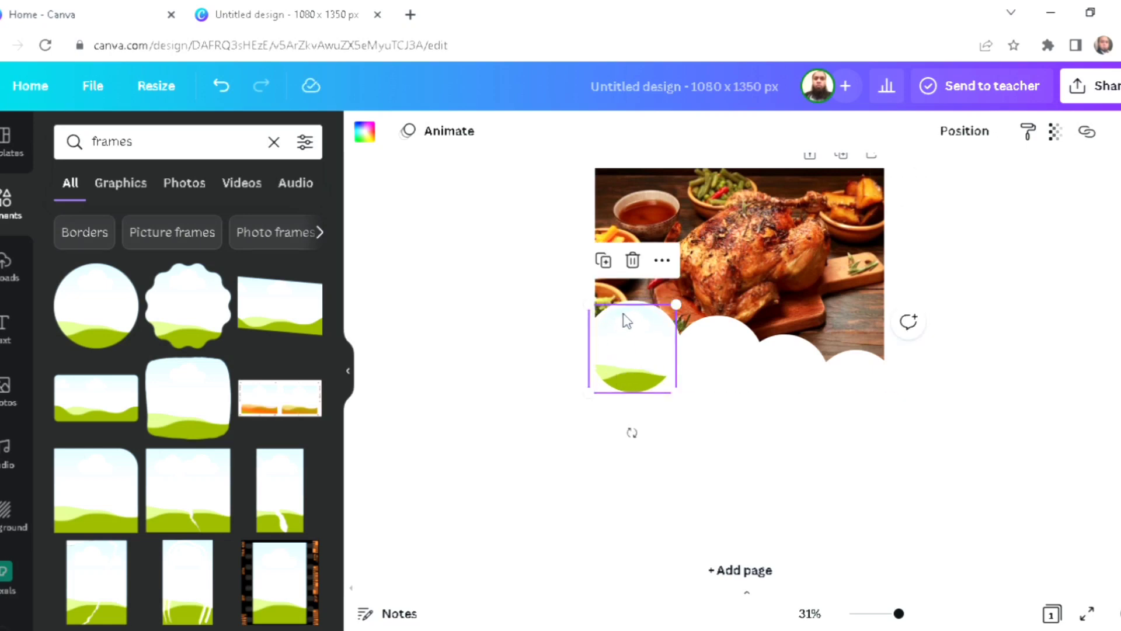
- Duplicate the circular frame and place the copies over the second and third white circles
click(605, 261)
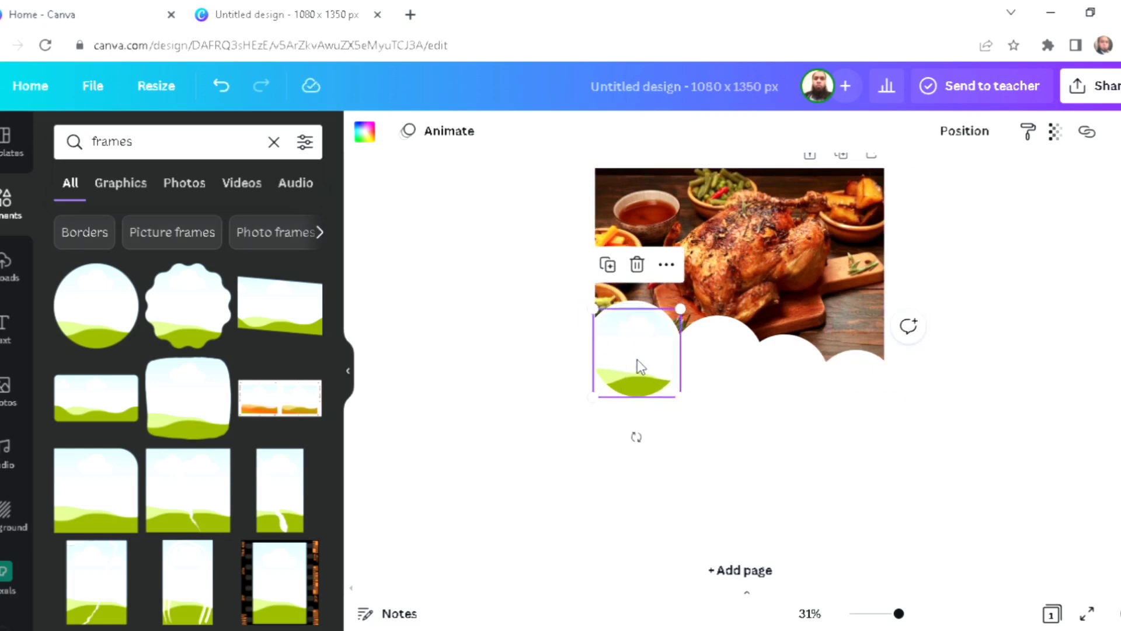
drag(641, 366, 793, 400)
click(689, 276)
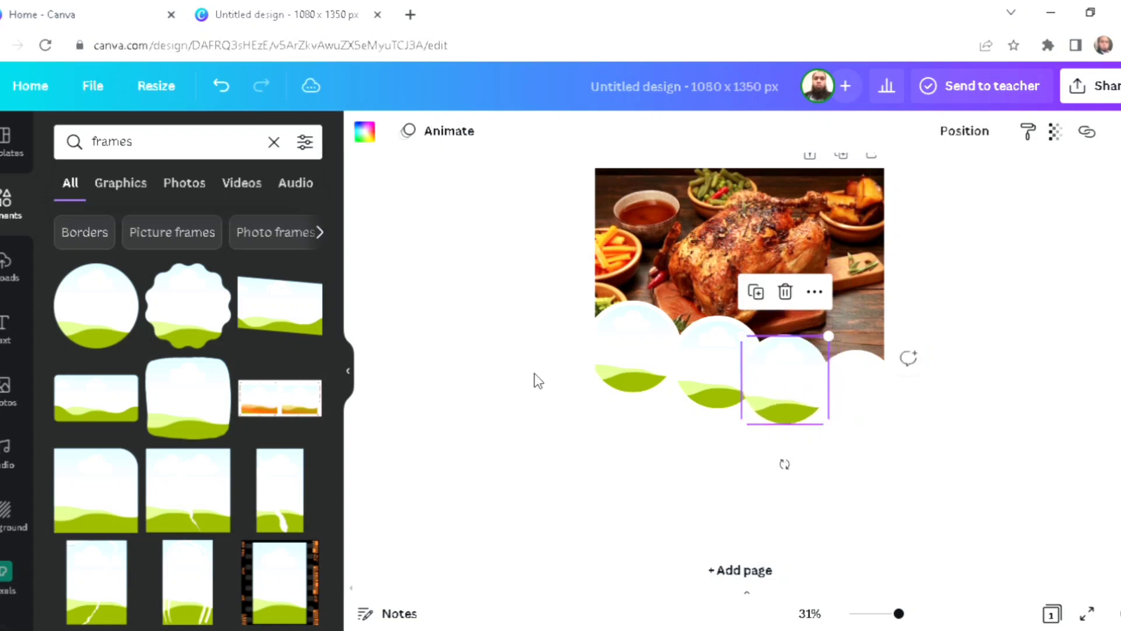
- Shrink the second frame to about 310 x 310 and center it within the second white circle
click(532, 371)
click(704, 365)
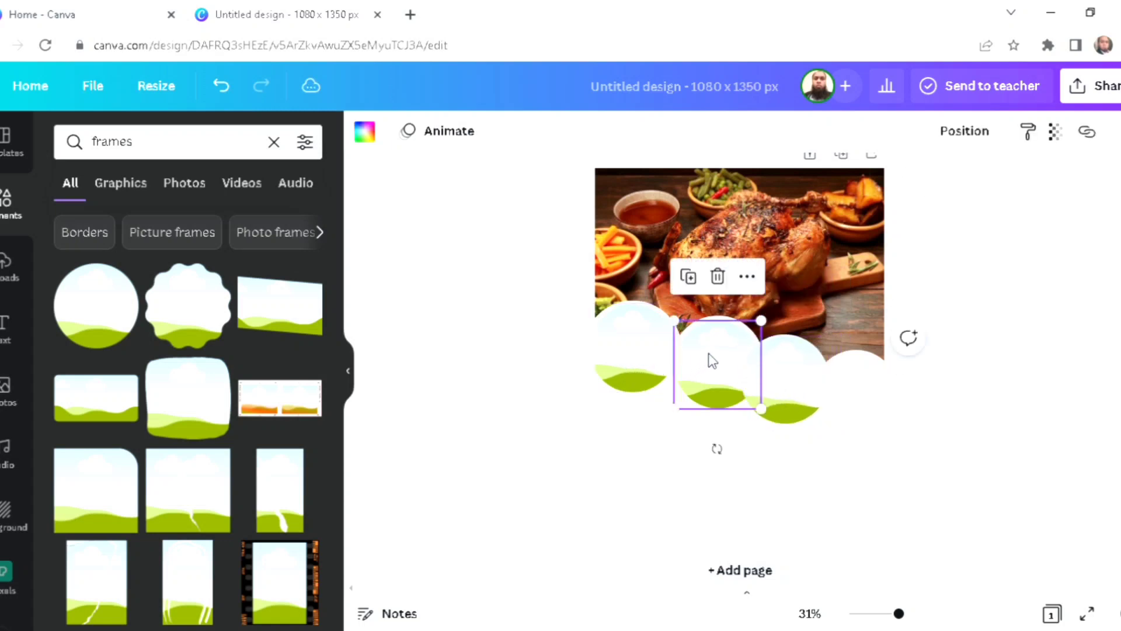
drag(772, 331, 770, 327)
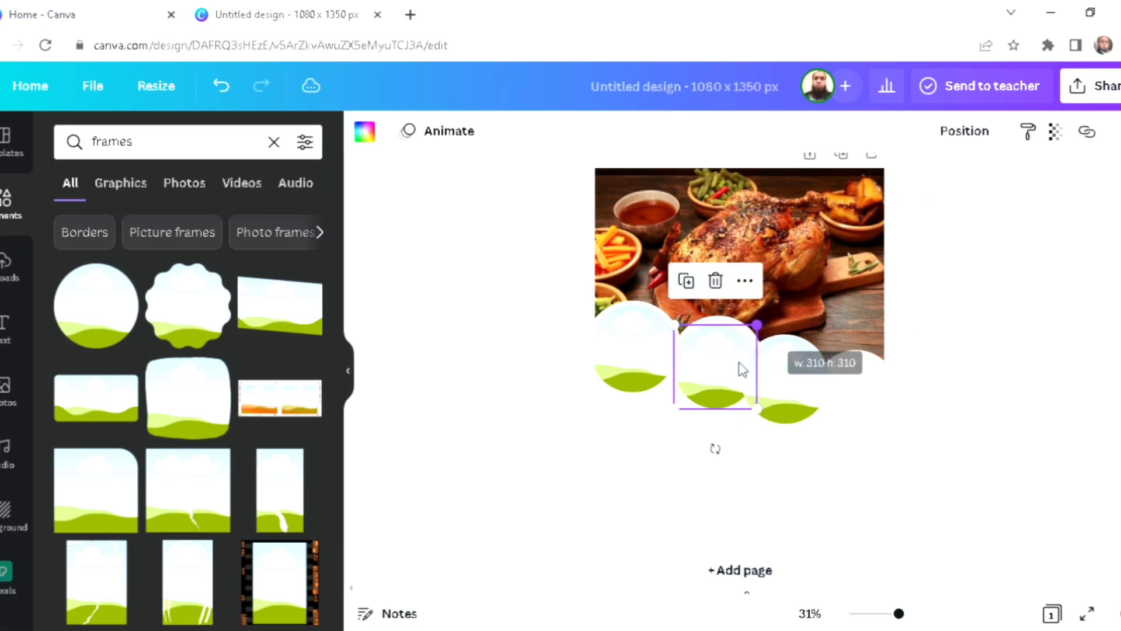
drag(721, 372, 734, 378)
- Shrink the third frame to fit inside its white circle and place a smaller frame copy over the fourth circle
click(759, 379)
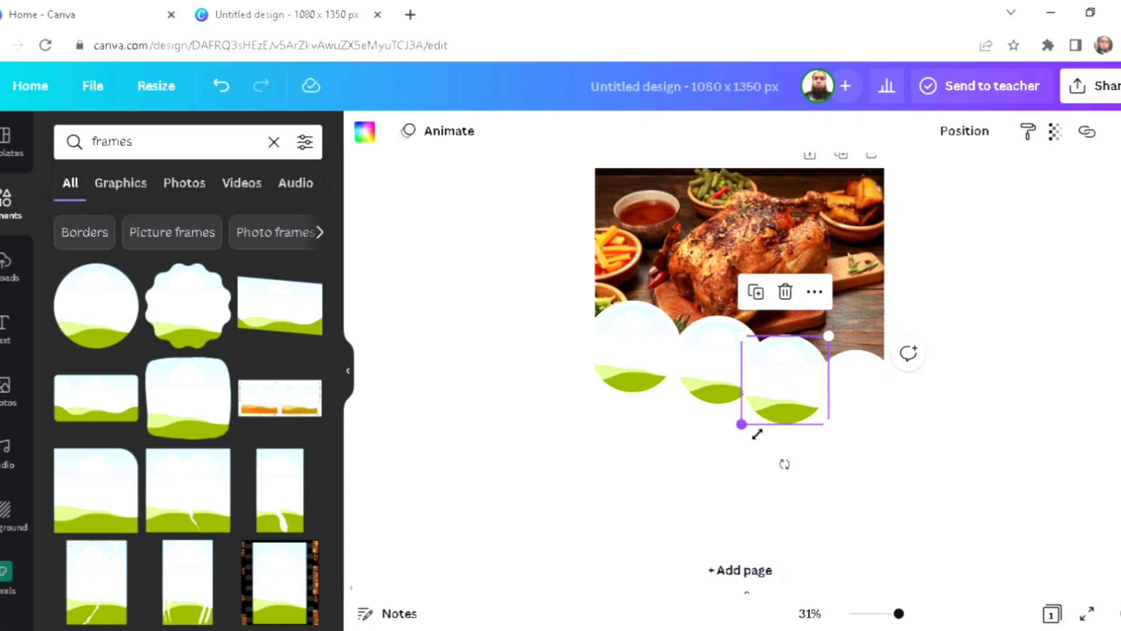
mouse_move(759, 422)
mouse_down()
mouse_move(768, 426)
mouse_move(769, 408)
mouse_move(789, 399)
mouse_move(778, 422)
mouse_up()
drag(816, 390, 829, 429)
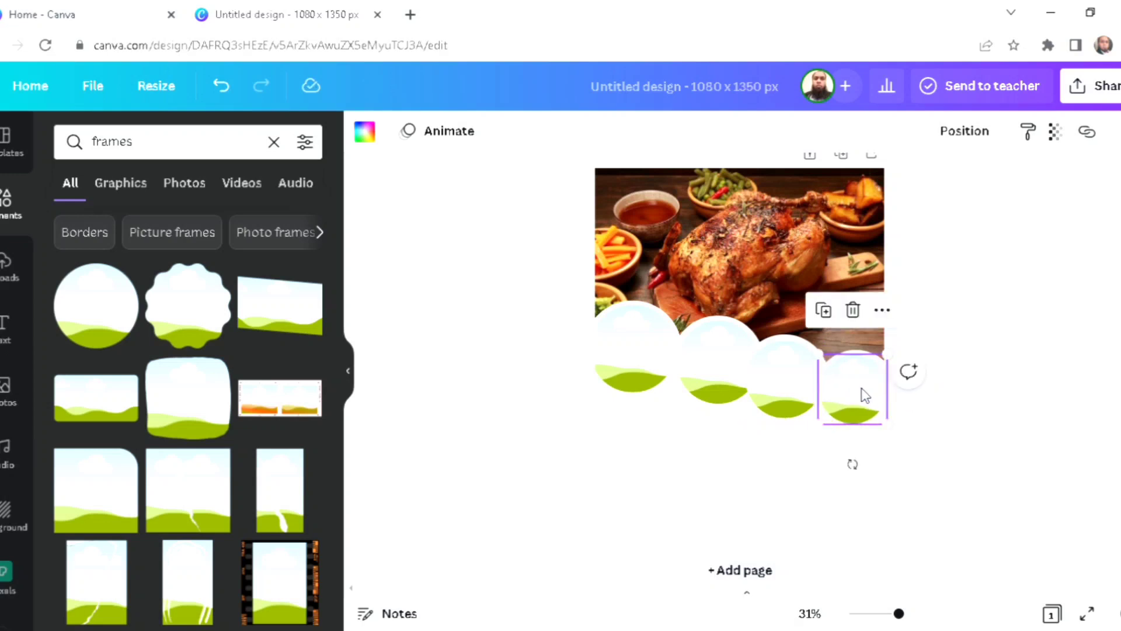
click(450, 429)
- Search the elements for "food" and fill the first circular frame with the photo of the loaded plate with side bowls
scroll(450, 429, up, 3)
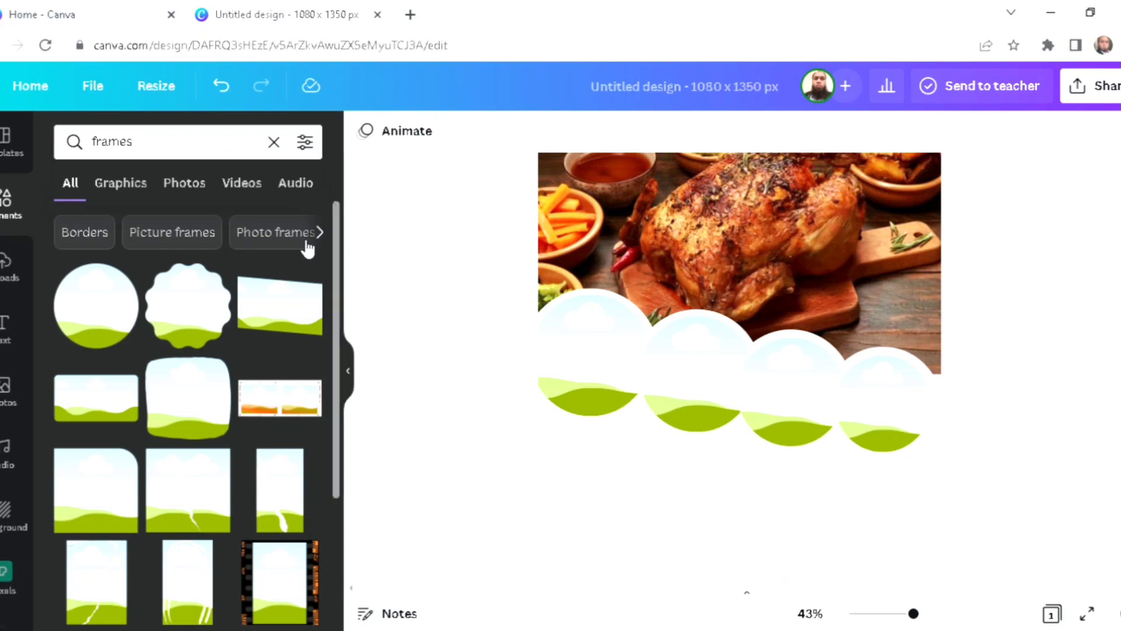
click(15, 208)
click(137, 150)
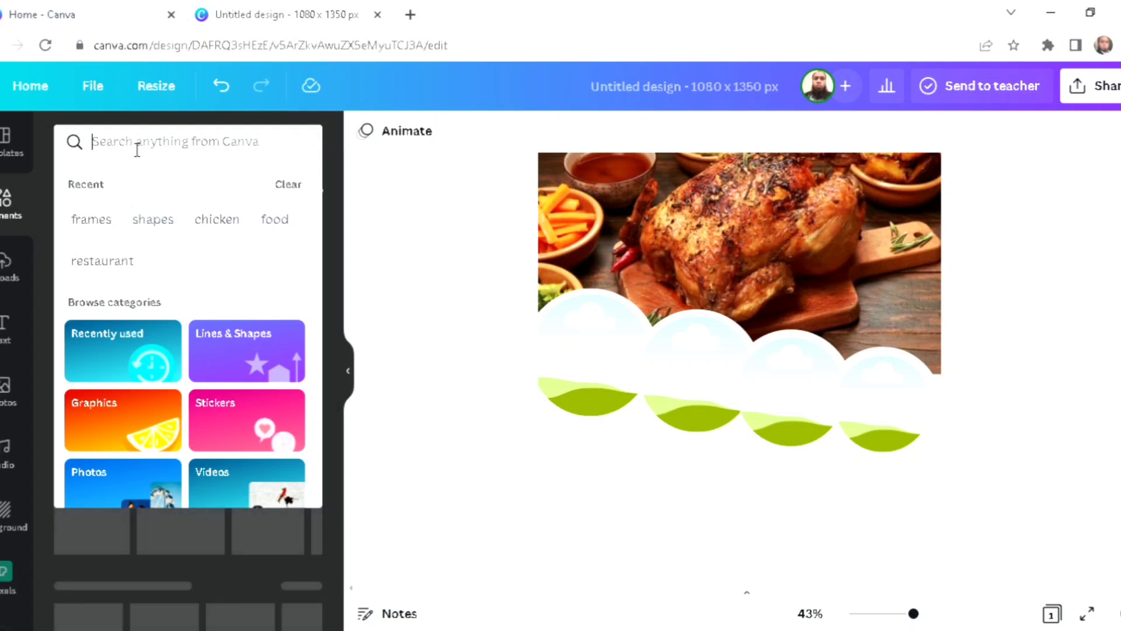
text(food)
key(Return)
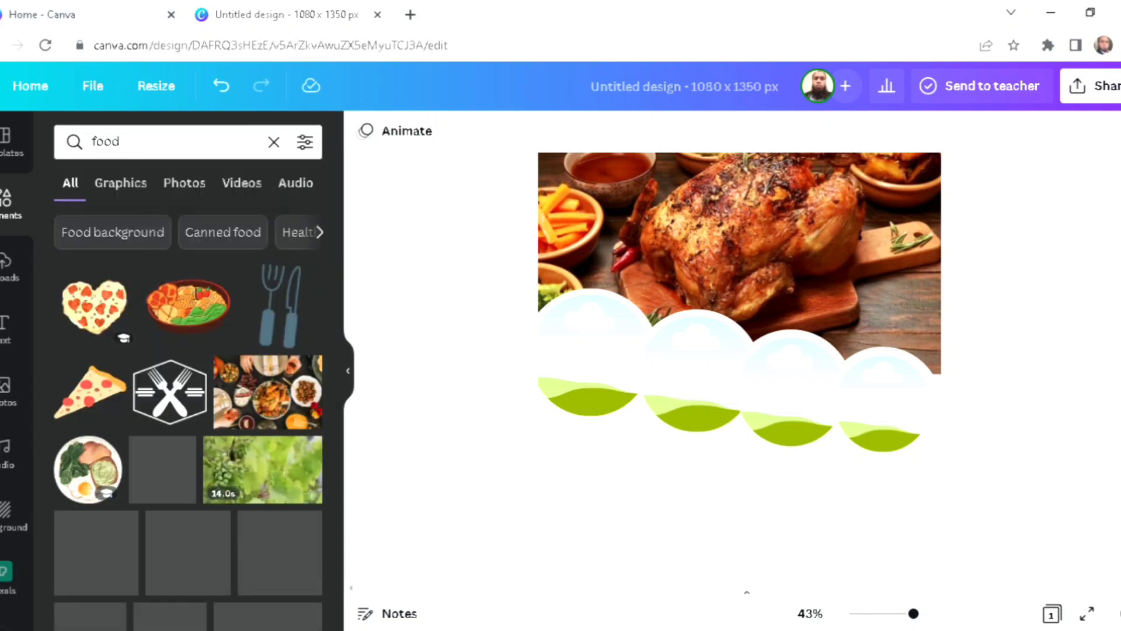
scroll(155, 390, down, 5)
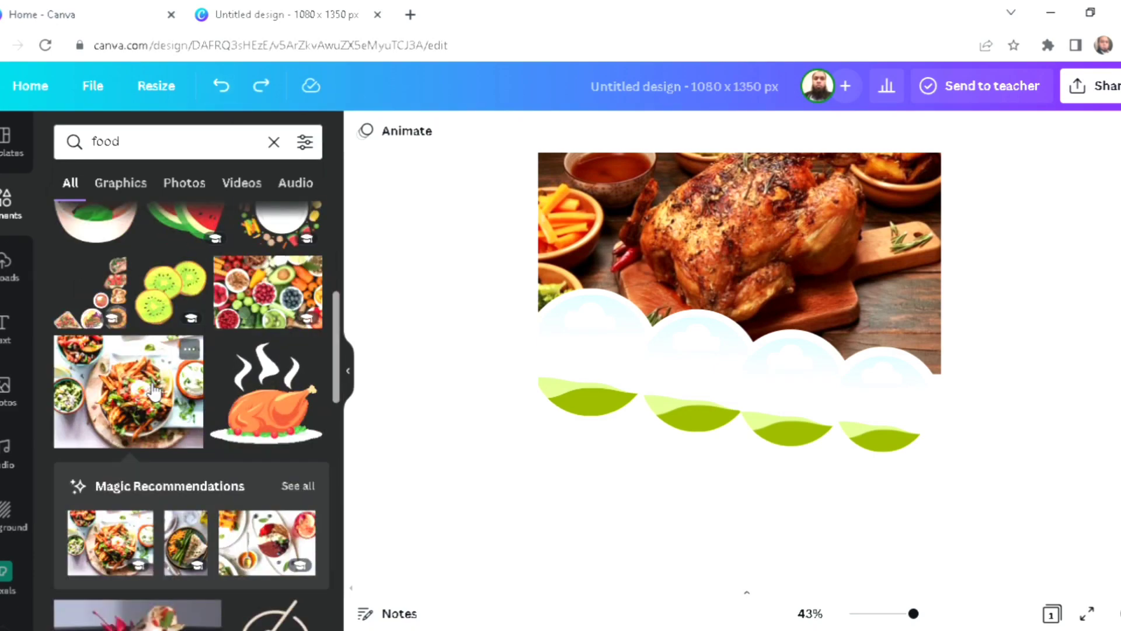
drag(257, 396, 534, 370)
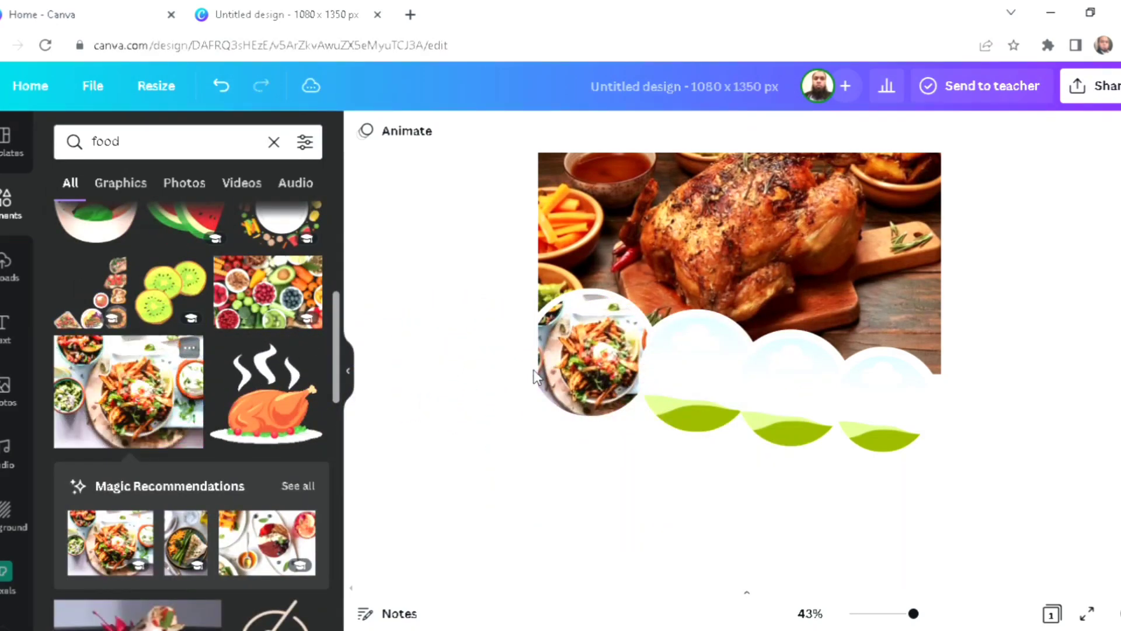
- Enlarge and reposition the photo inside the first frame so the plate of food fills the circle
double_click(587, 356)
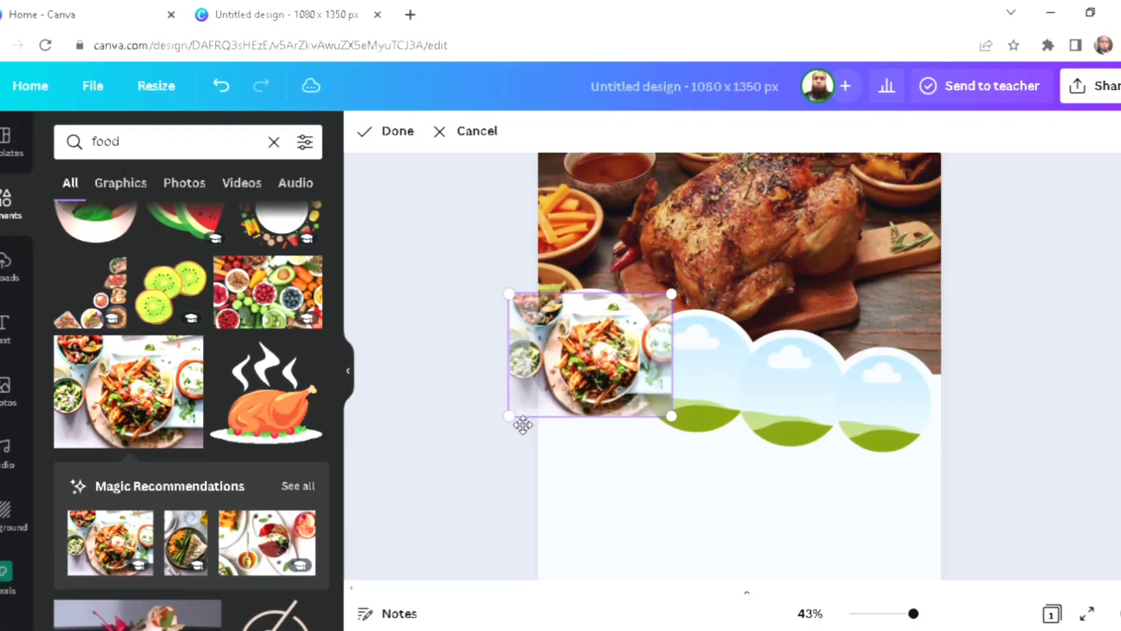
drag(517, 430, 460, 472)
drag(592, 389, 603, 359)
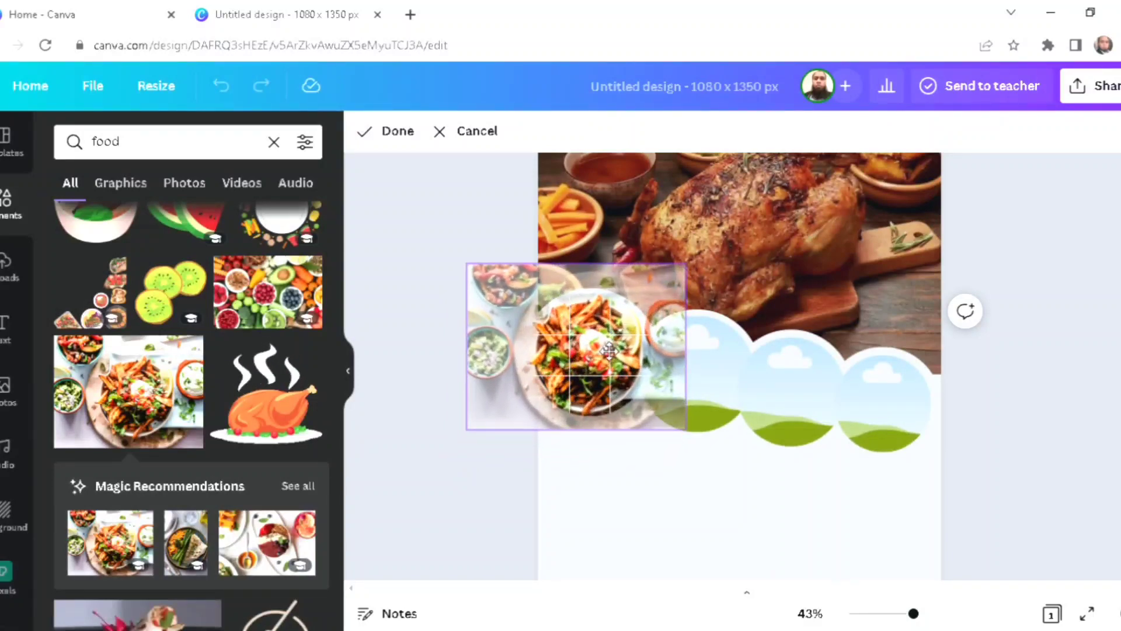
drag(609, 350, 610, 346)
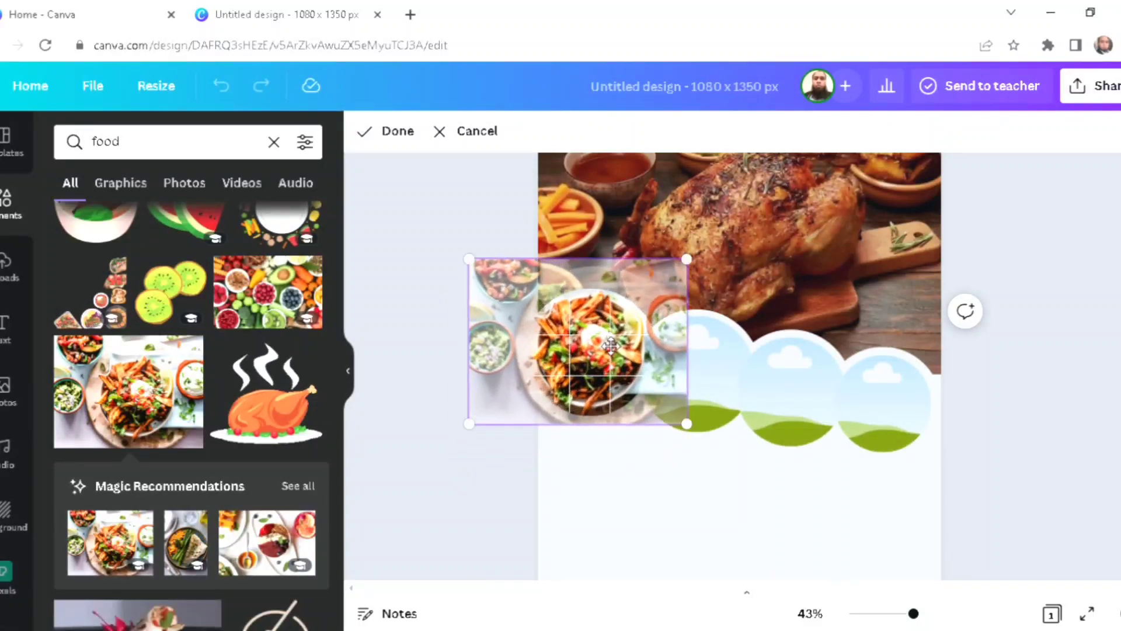
click(426, 287)
click(426, 287)
- Fill the third frame with the sliced-meat salad photo, the second with a "Burgers" search photo and the fourth with a "chinese food" search photo
scroll(251, 430, down, 5)
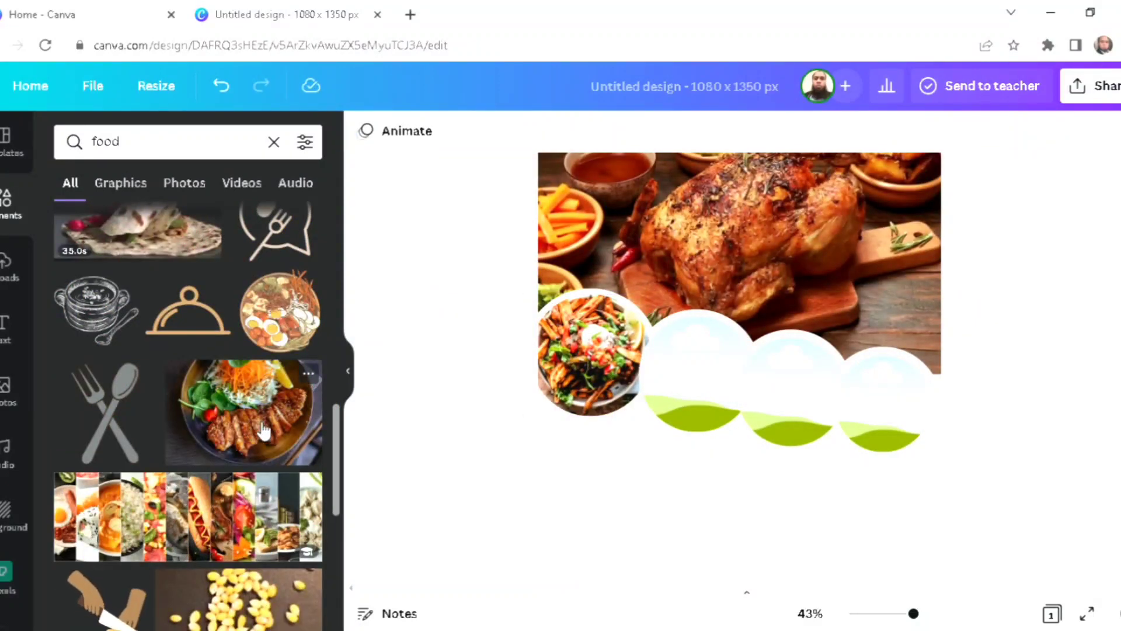
drag(264, 430, 713, 429)
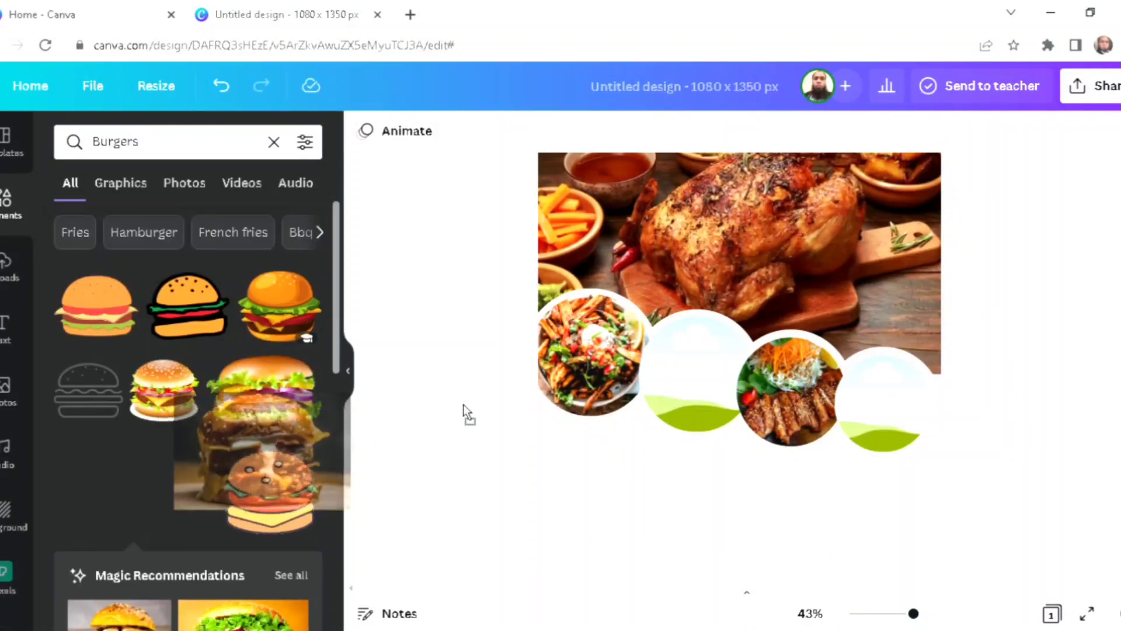
drag(463, 404, 679, 404)
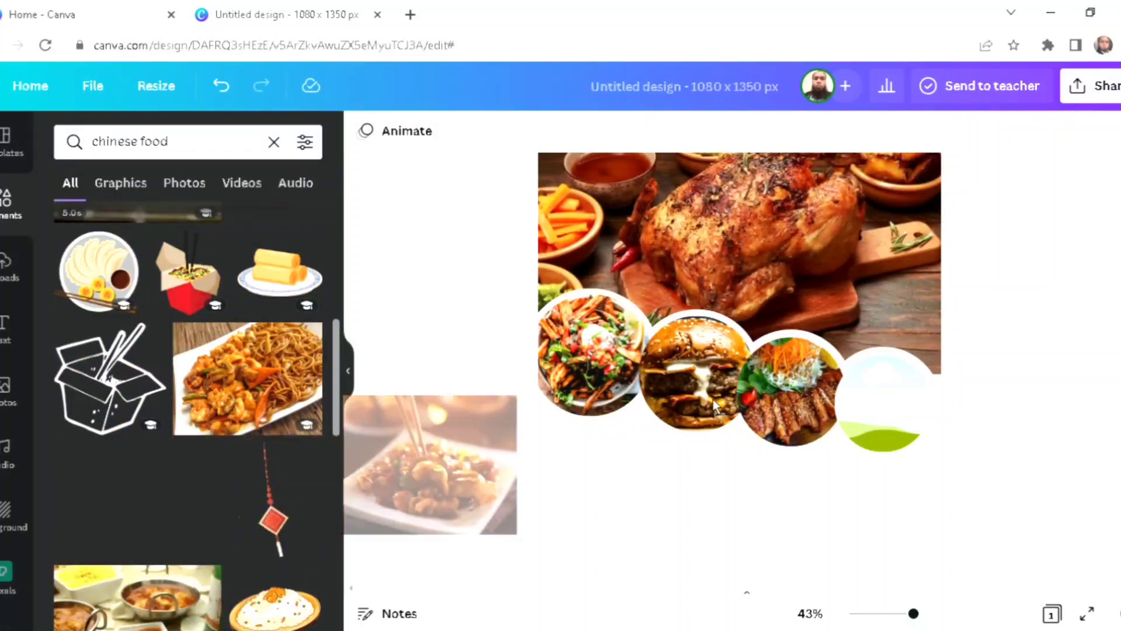
drag(714, 406, 889, 389)
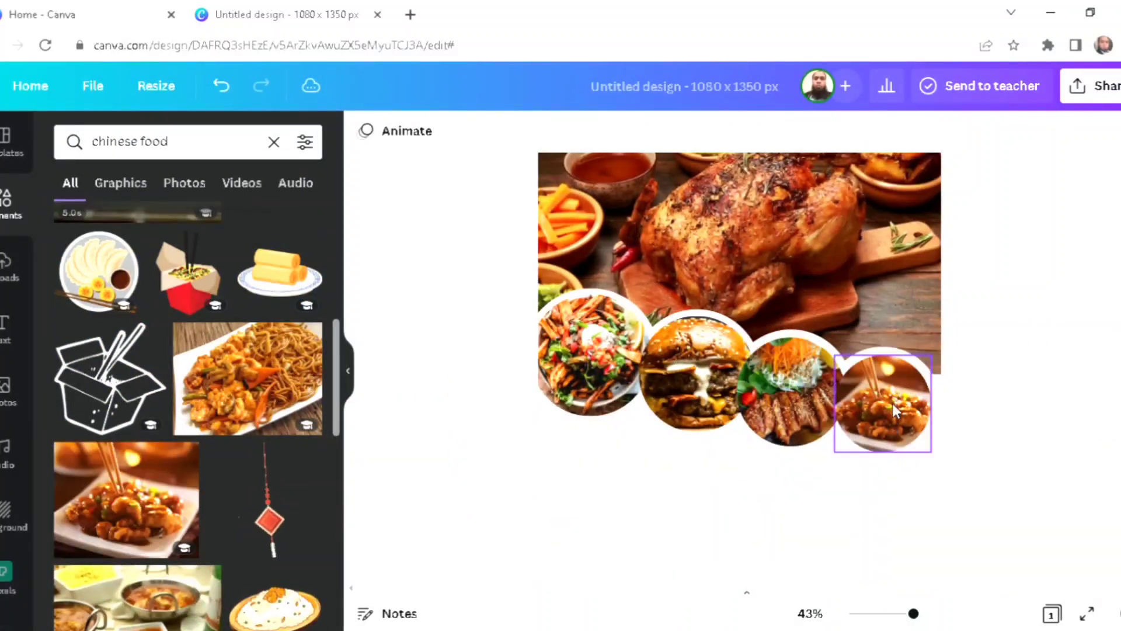
click(418, 421)
- Search for "blob", add the rounded mint-green blob, rotate it and place it partly off the page's upper-right corner
click(18, 201)
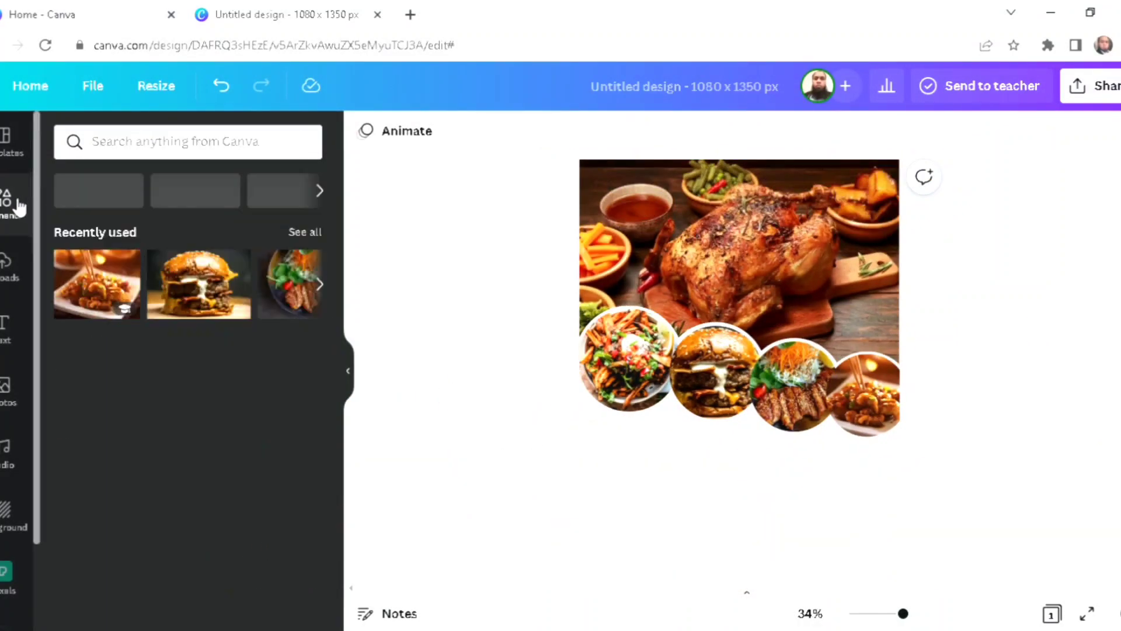
click(165, 145)
text(blob)
key(Return)
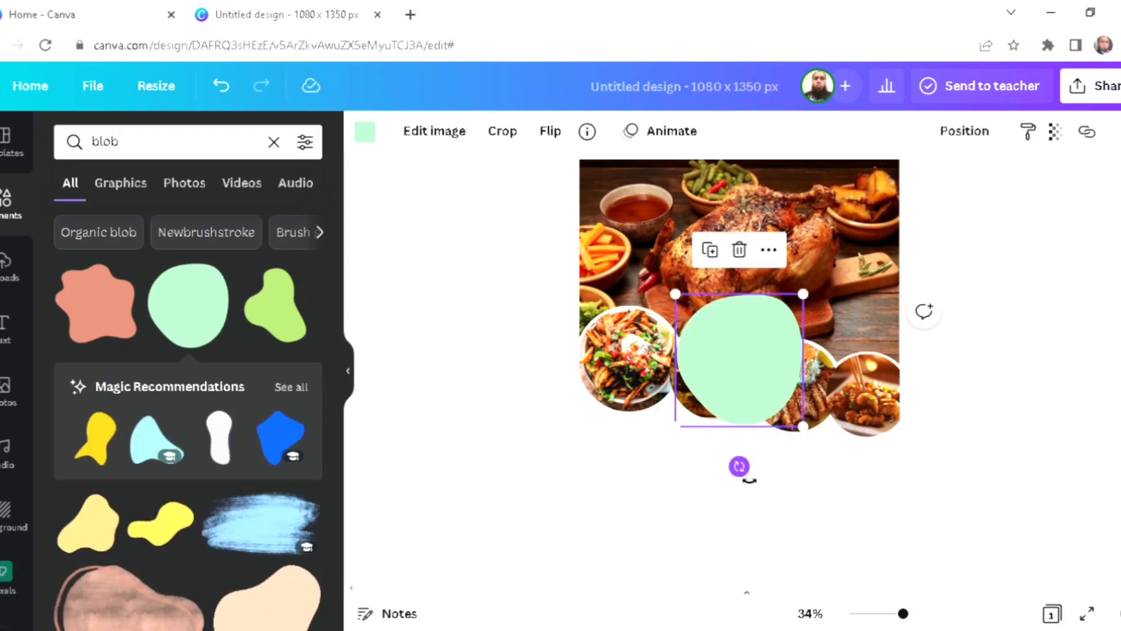
drag(739, 466, 823, 365)
drag(794, 309, 881, 205)
- Add the wavy olive-green blob, enlarge it and place it partly off the page's lower-left corner
scroll(102, 578, down, 5)
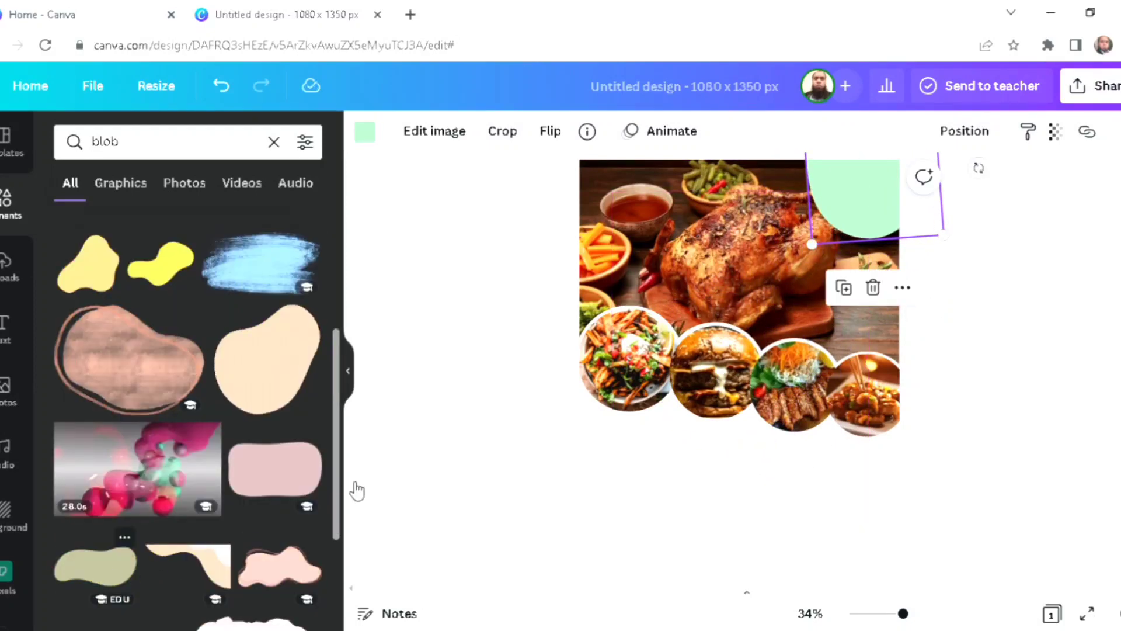
click(96, 566)
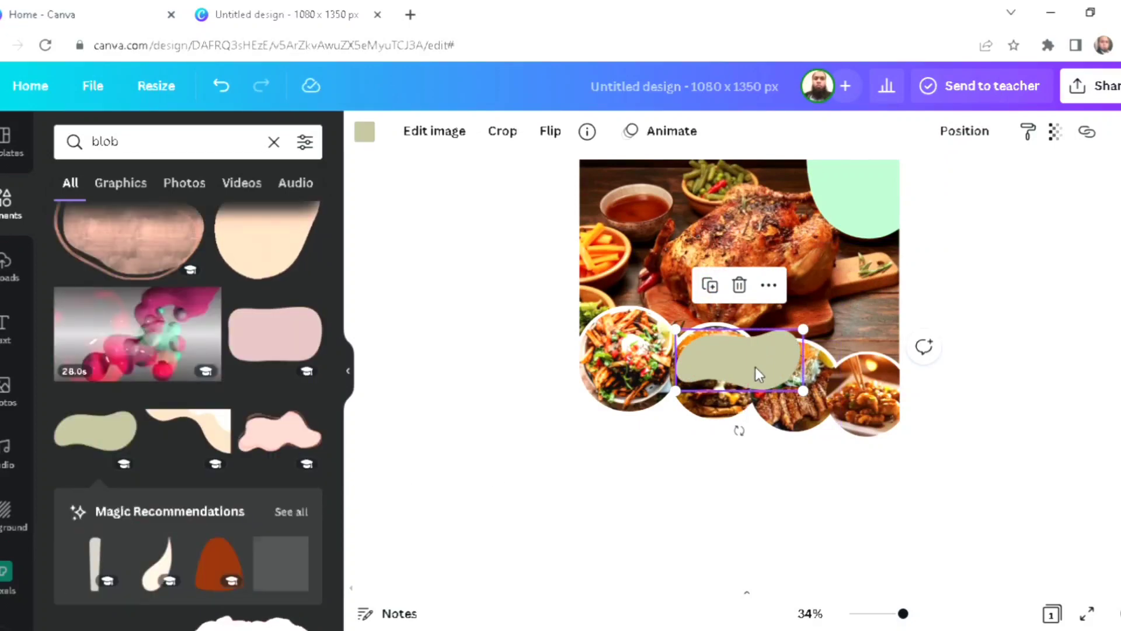
drag(755, 366, 672, 488)
drag(730, 462, 659, 484)
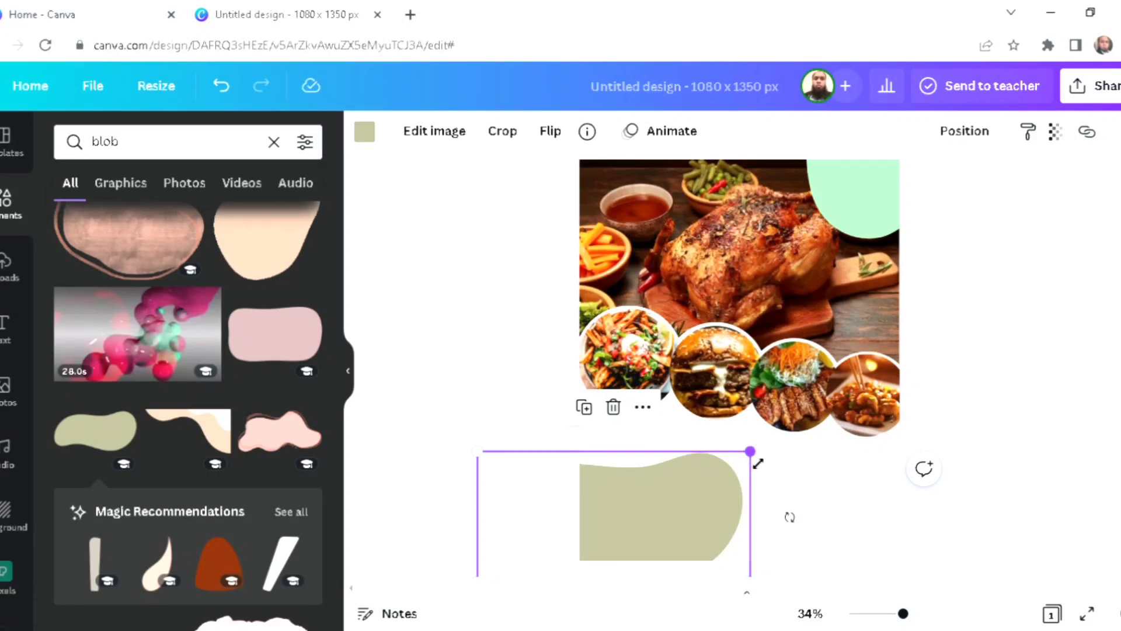
drag(751, 451, 766, 447)
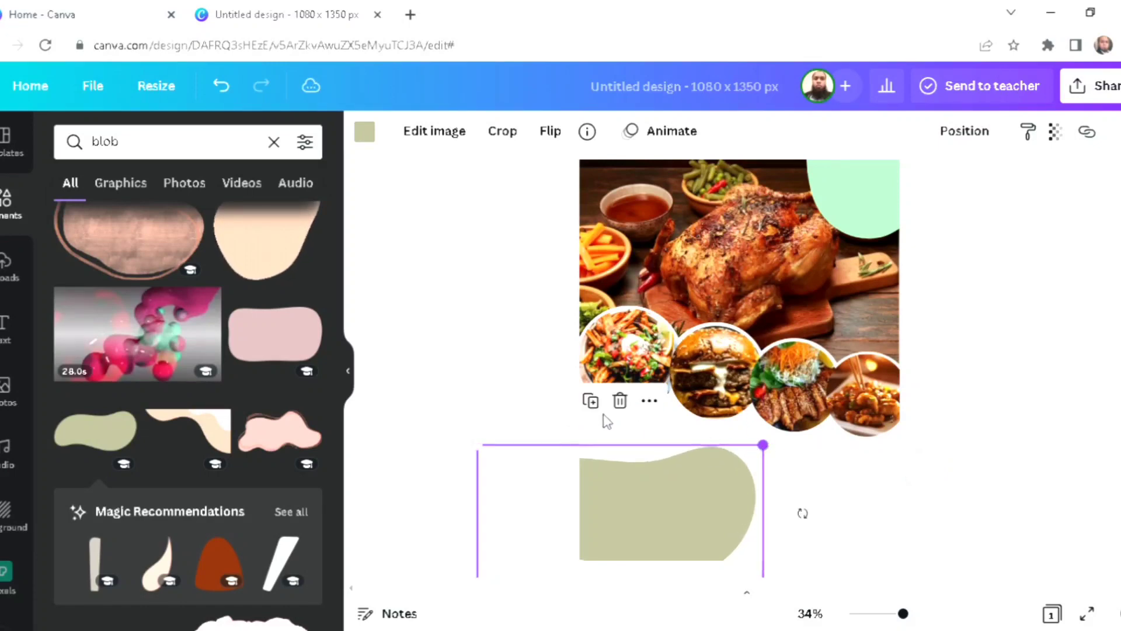
click(501, 387)
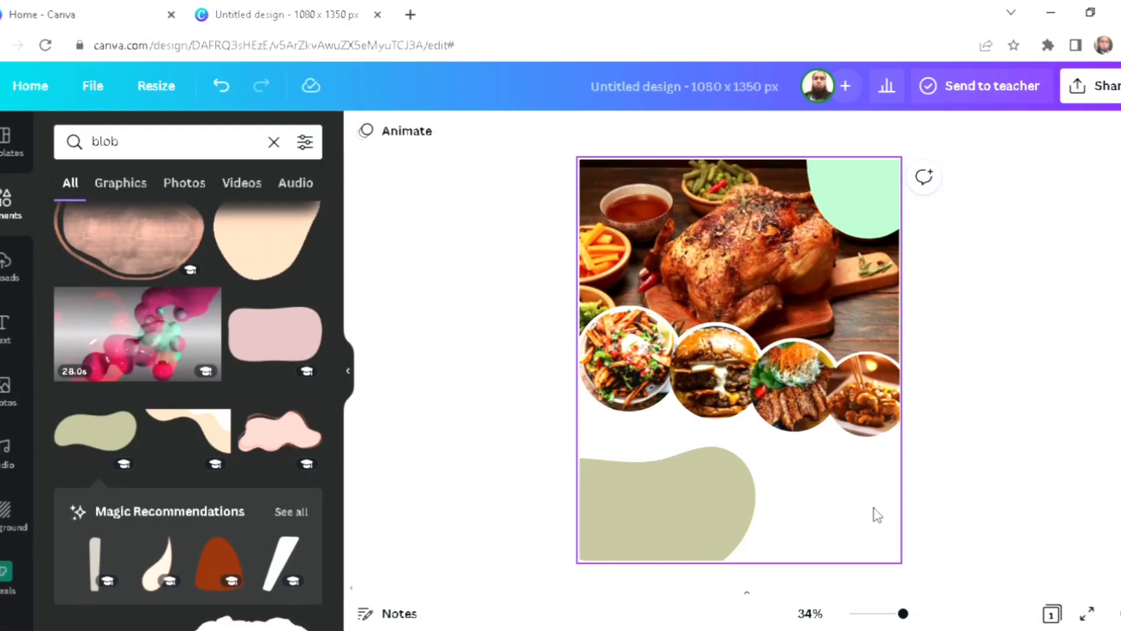
- Change the page background color to black
click(876, 514)
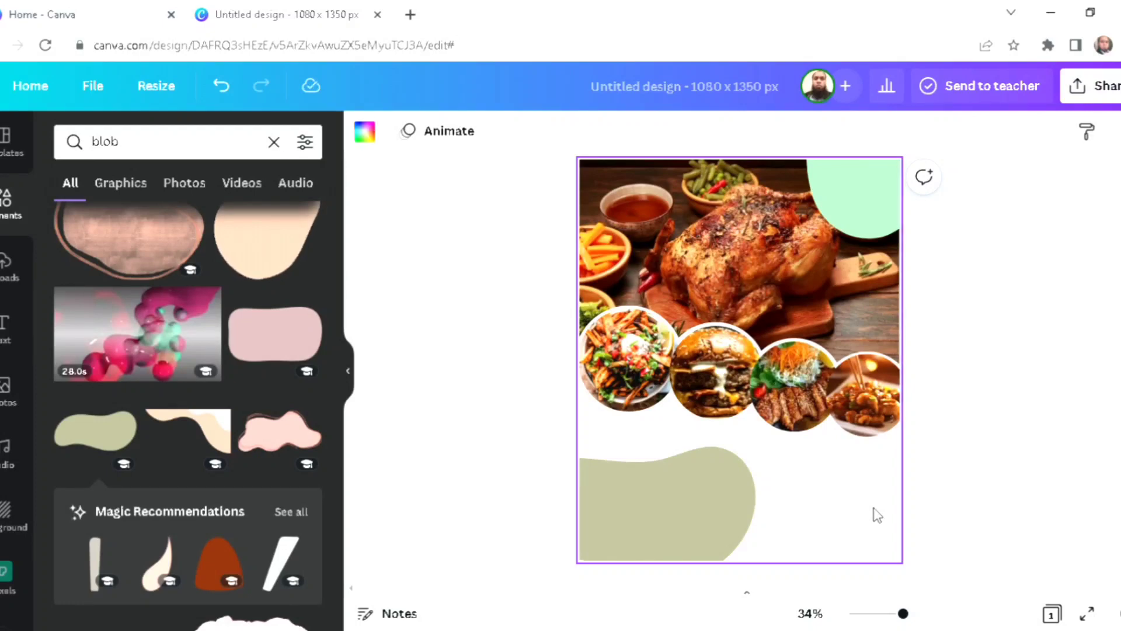
click(369, 144)
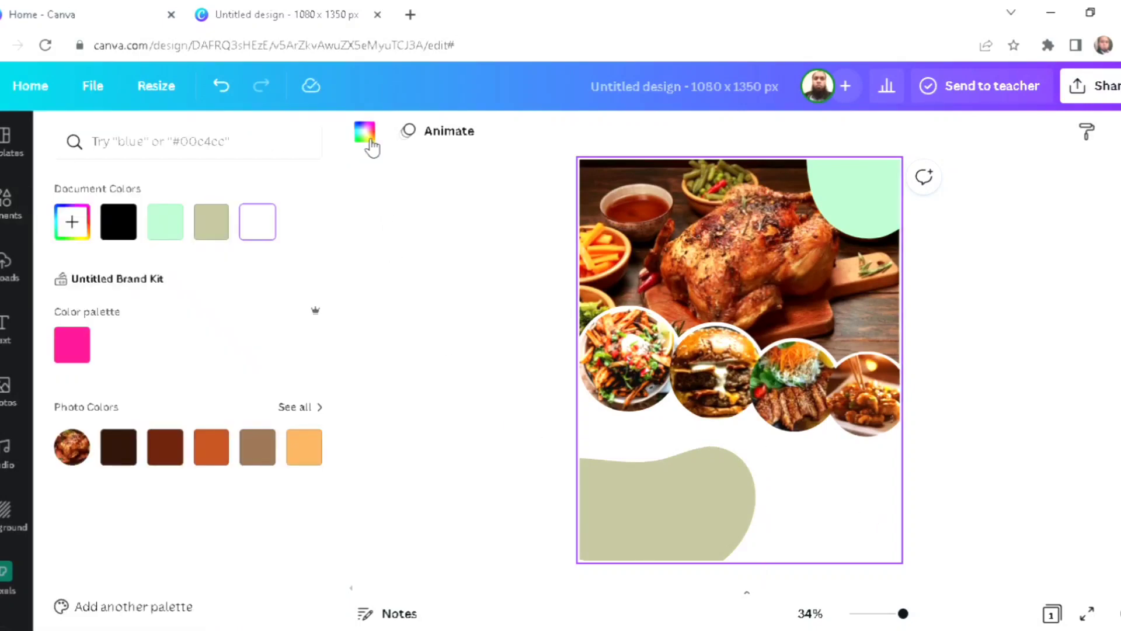
click(121, 229)
- Enlarge the olive-green blob further so it covers more of the page's lower-left area below the food circles
click(683, 488)
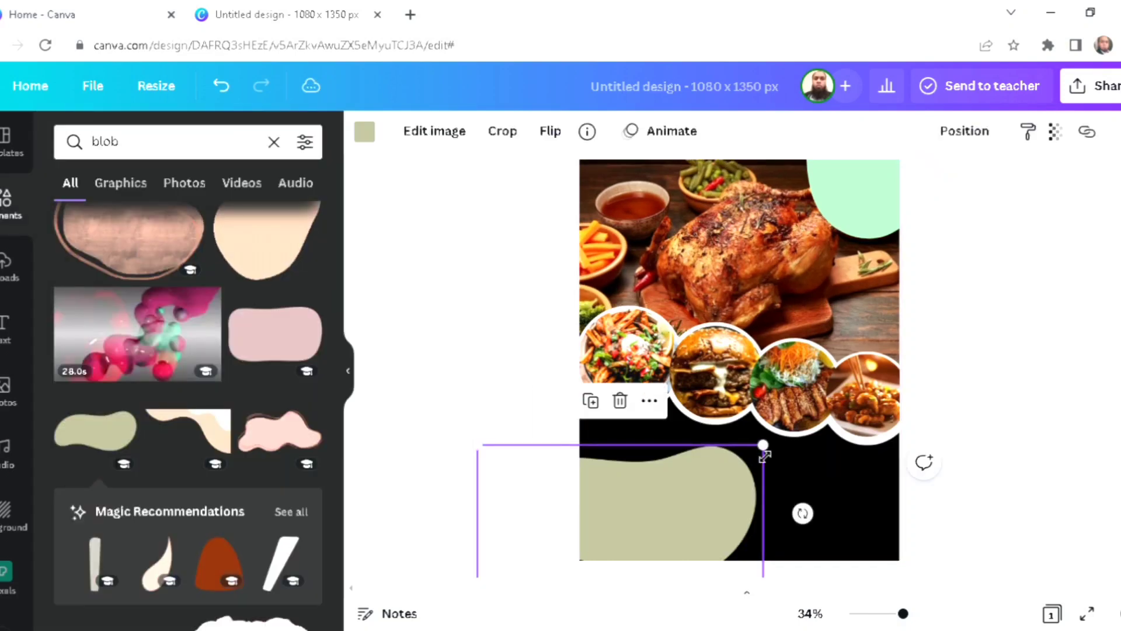
drag(763, 445, 773, 439)
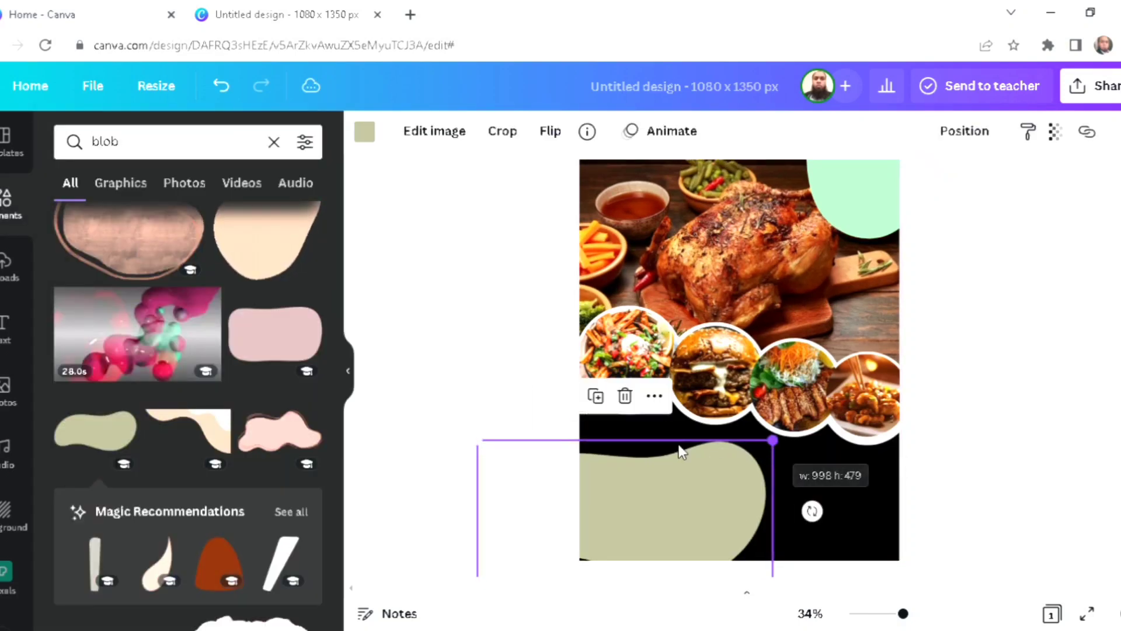
drag(491, 452, 453, 430)
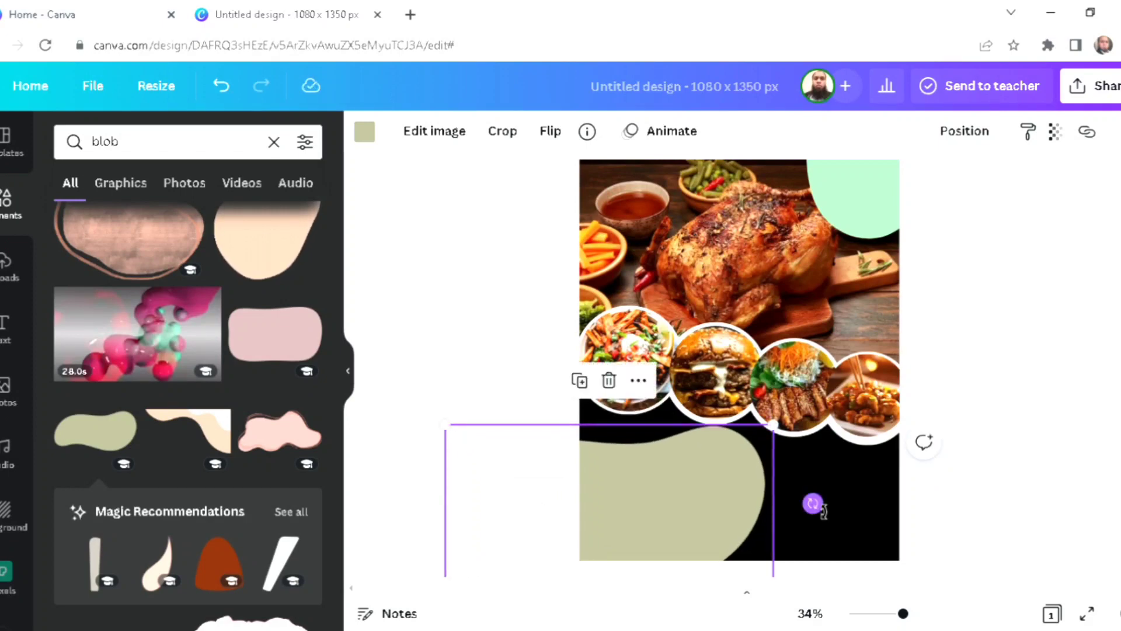
- Rotate the olive-green blob so it slopes down across the page's lower-left area, and adjust its position
drag(826, 520, 822, 550)
click(503, 303)
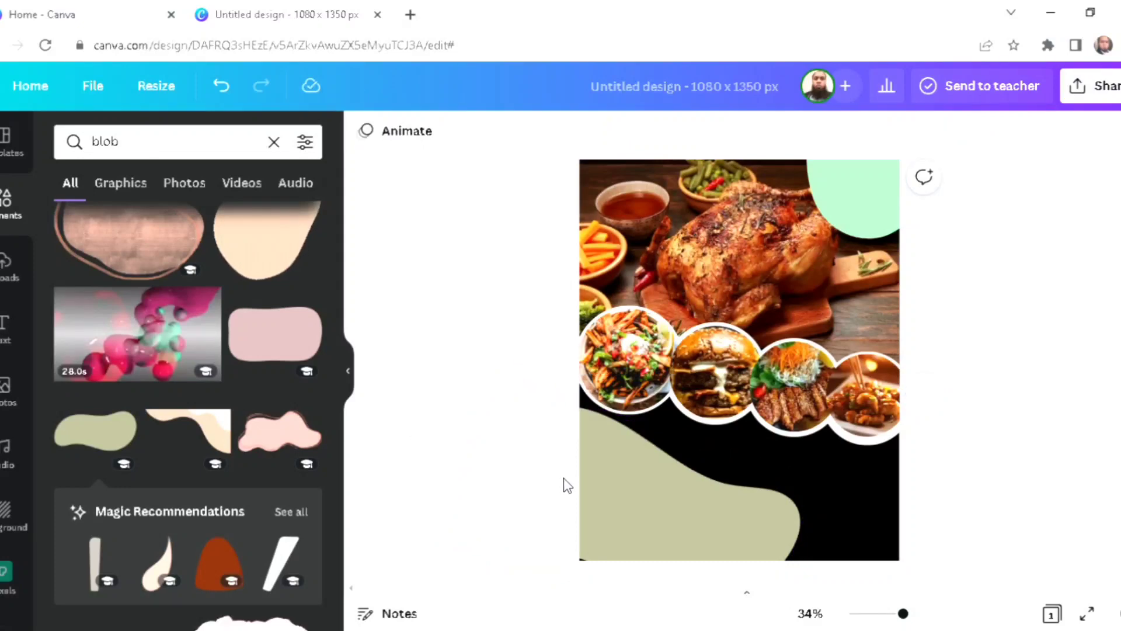
click(600, 503)
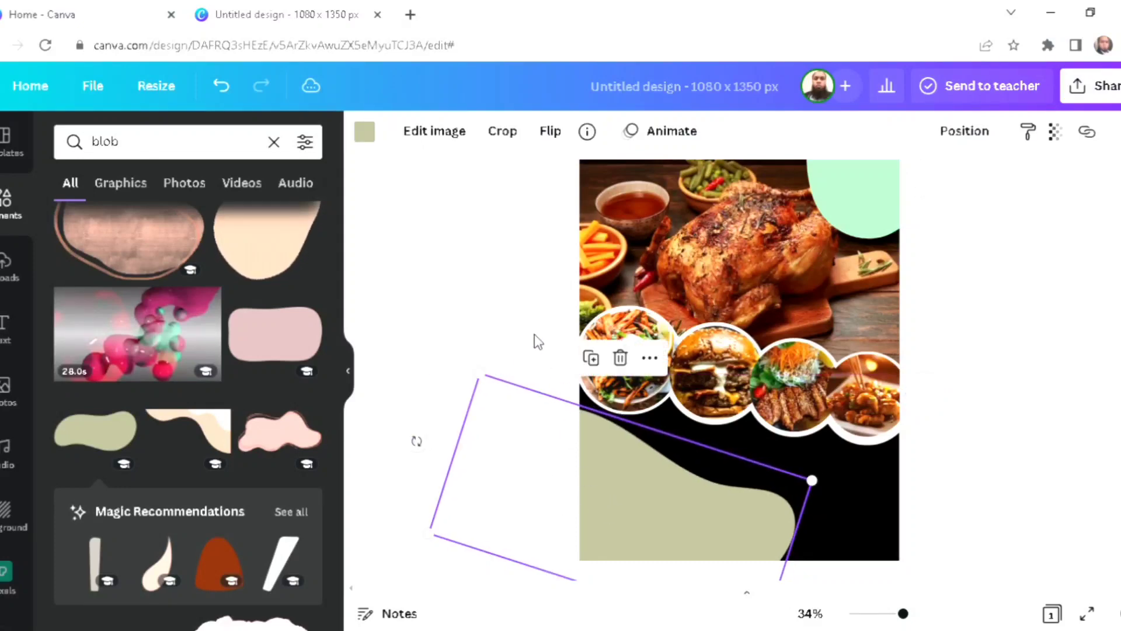
click(514, 303)
- Search the elements library for "restaurant logo"
click(17, 200)
click(175, 142)
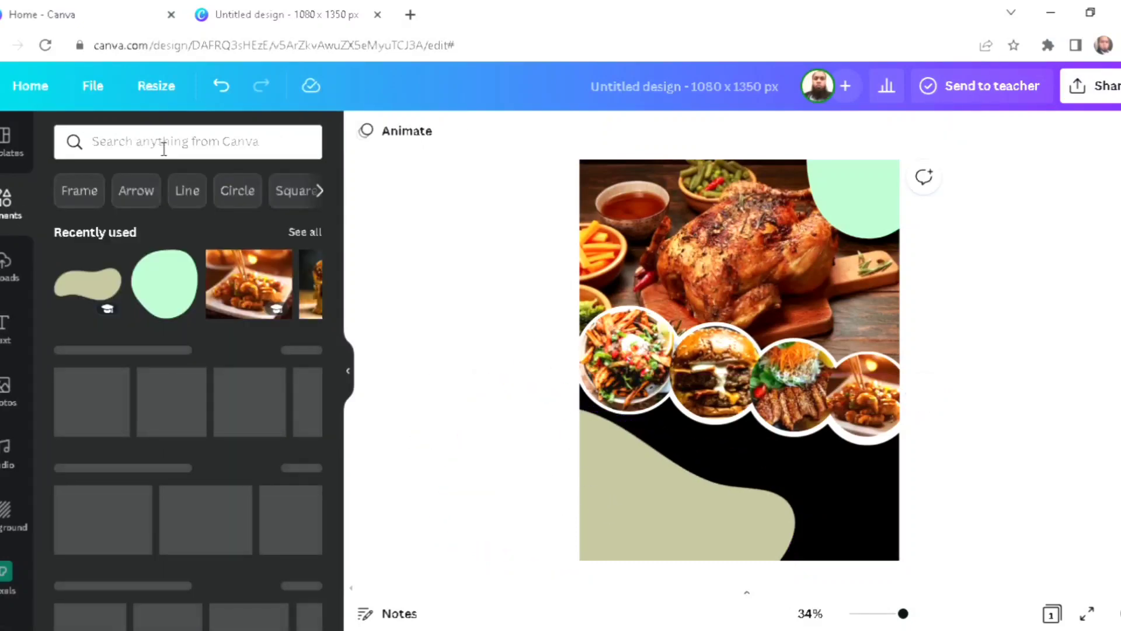
text(restau)
click(158, 257)
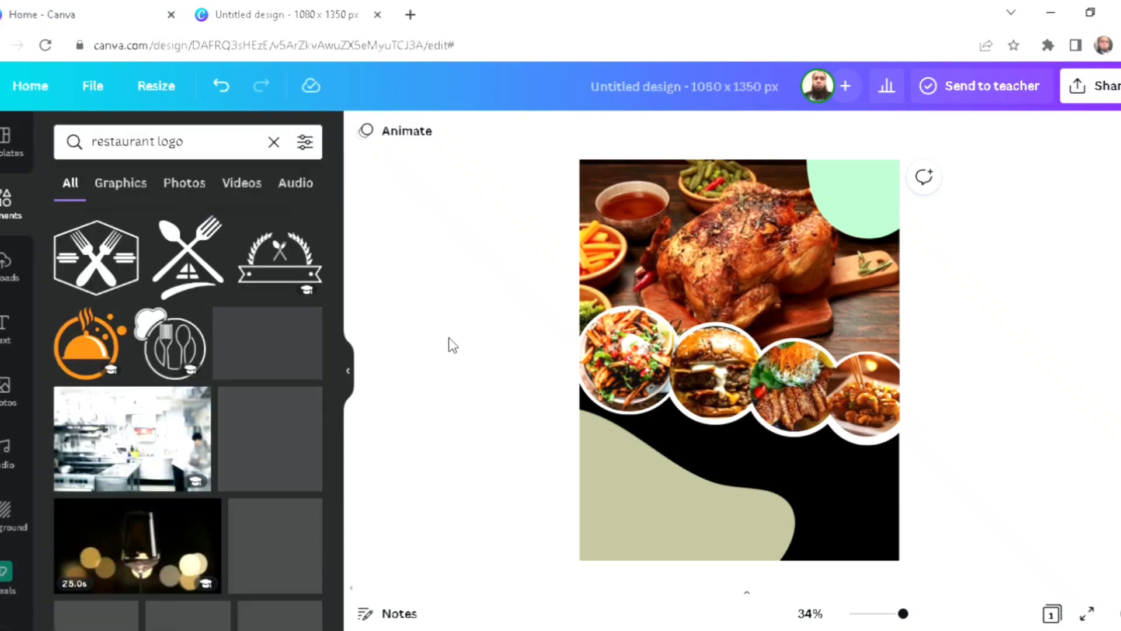
- Recolor the mint-green blob in the page's upper-right corner to the light peach from the photo colors
click(844, 184)
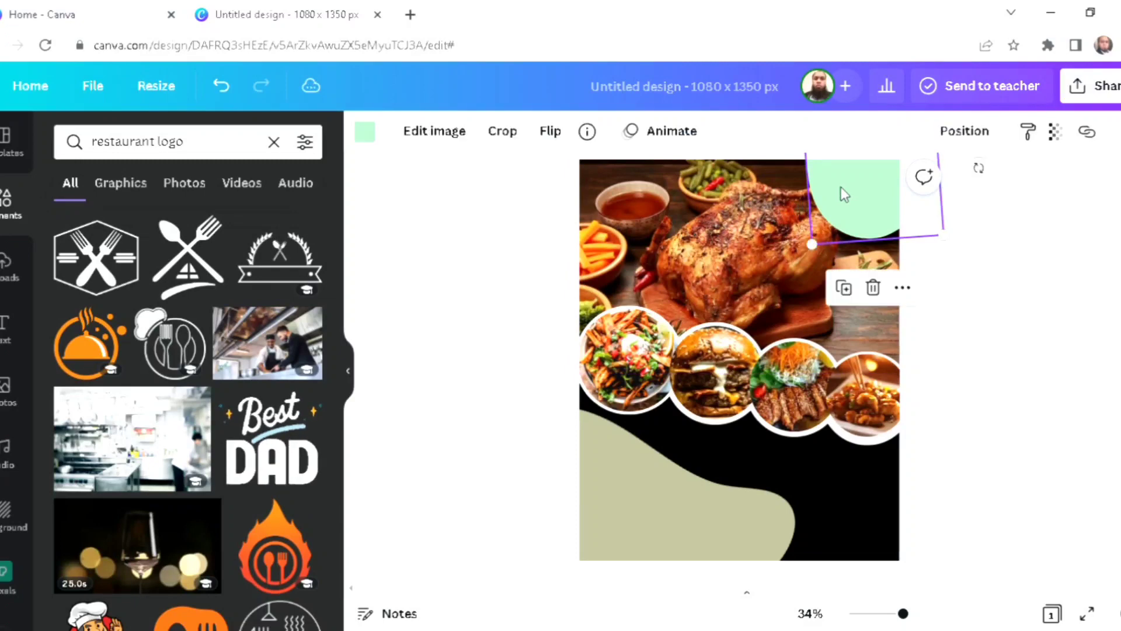
click(365, 132)
scroll(213, 444, down, 2)
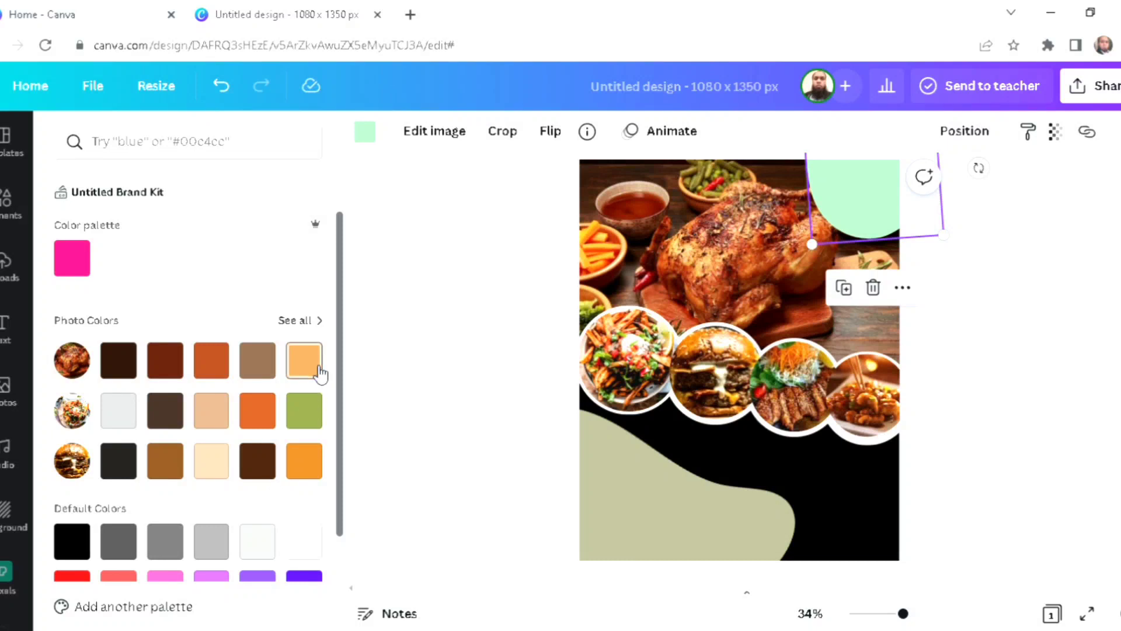
click(209, 418)
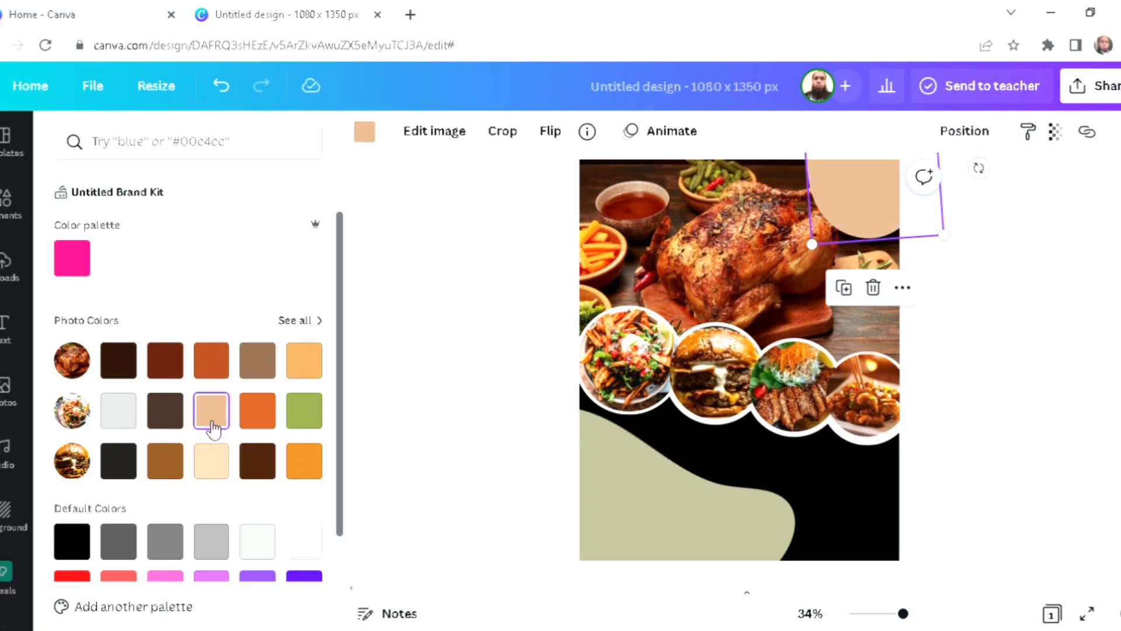
- Recolor the olive-green blob in the page's lower-left area to the bright orange from the photo colors
click(612, 487)
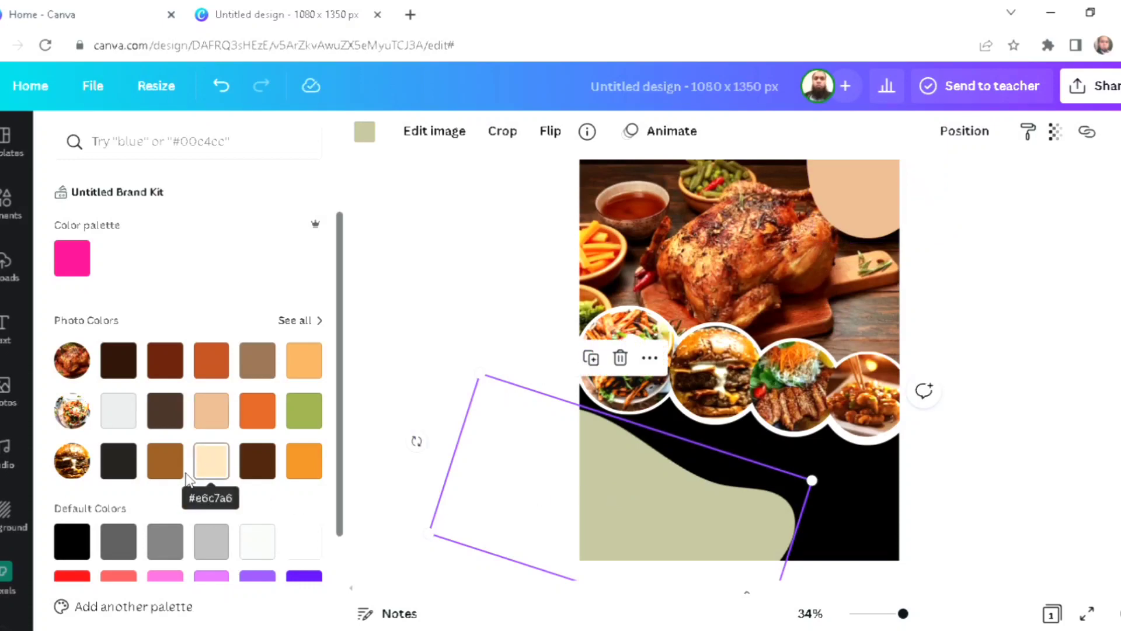
click(222, 372)
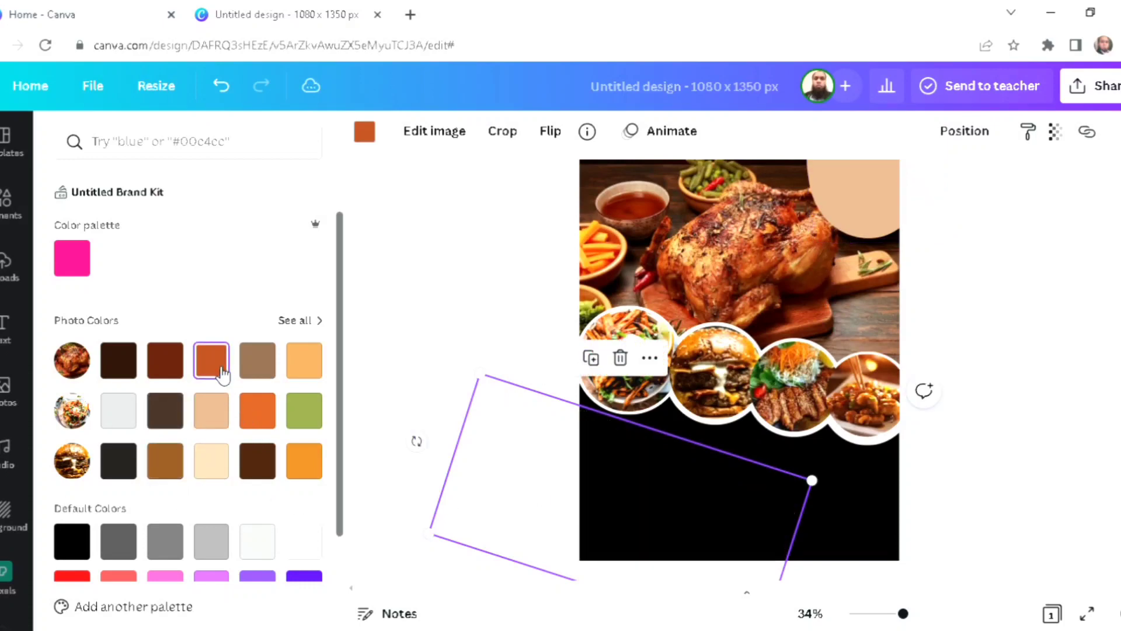
click(220, 414)
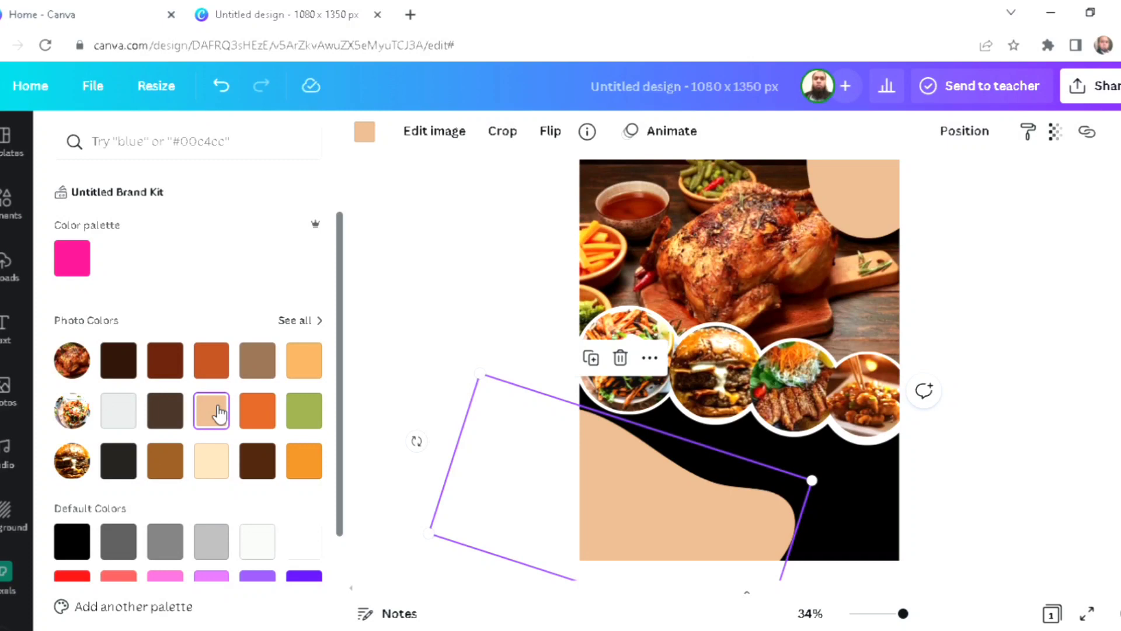
click(270, 425)
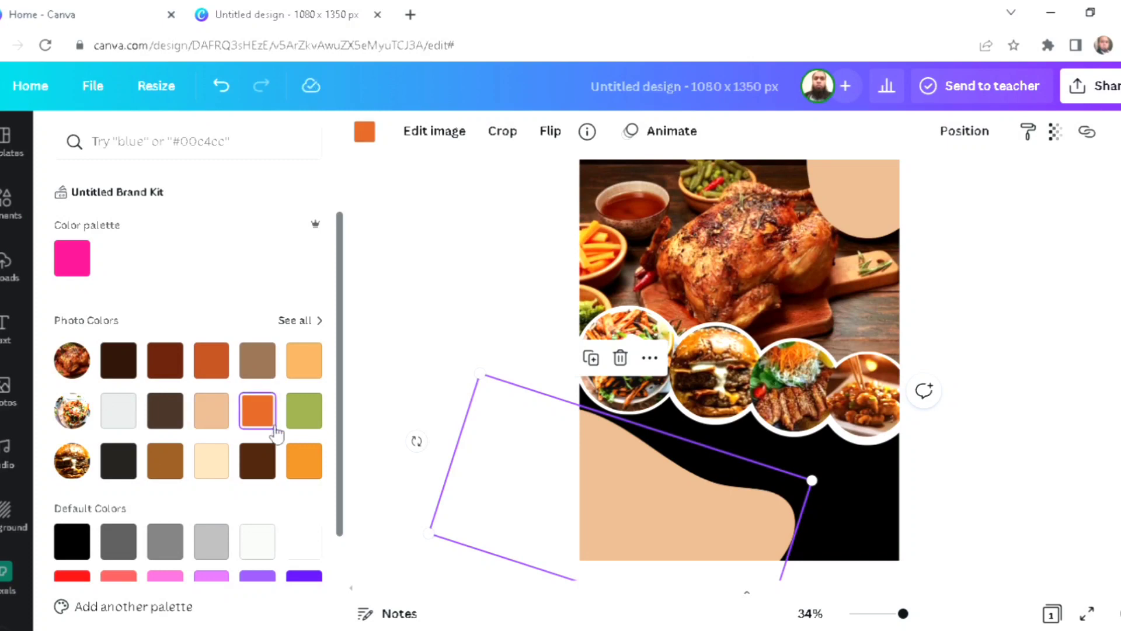
key(Escape)
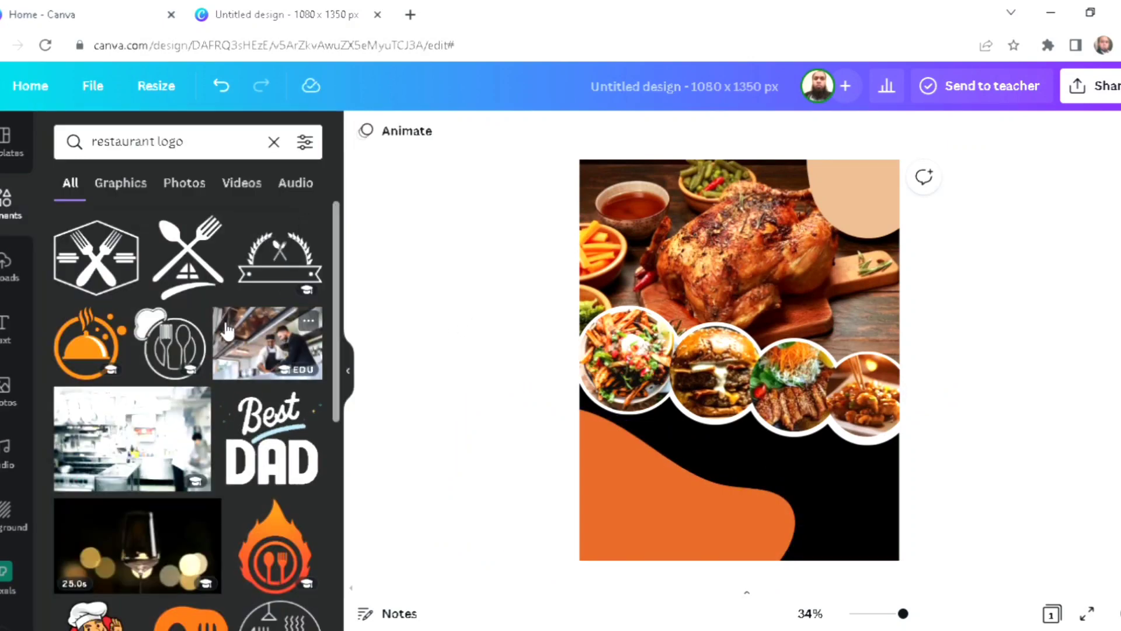
- Add the black-and-orange bowl logo, shrink it and place it on the peach blob in the page's upper-right corner
scroll(199, 447, down, 4)
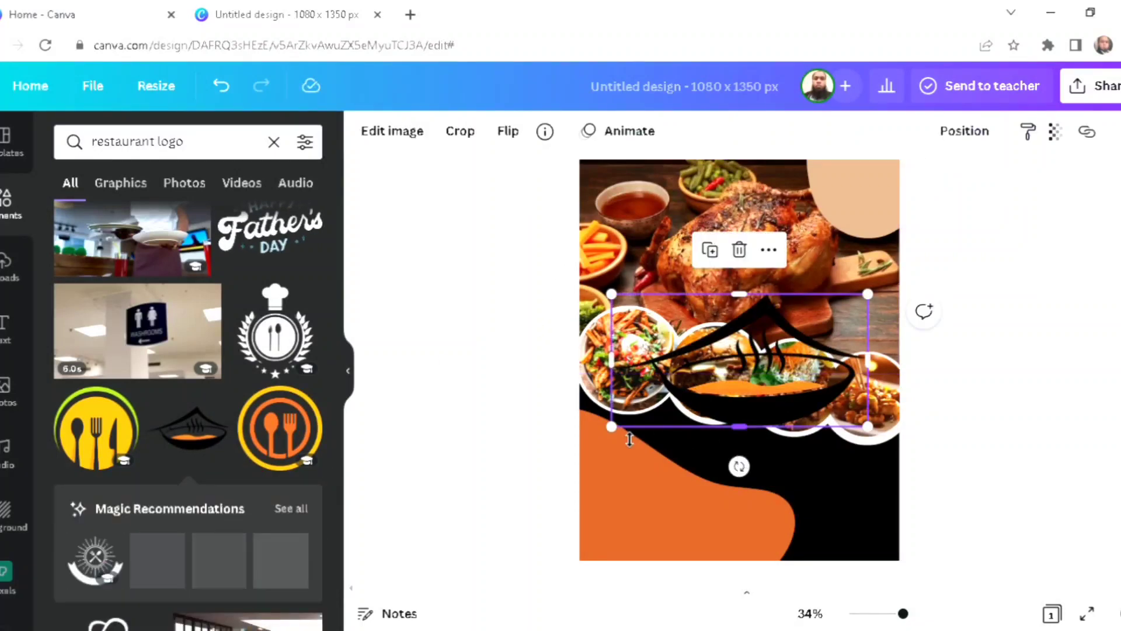
drag(675, 420, 875, 245)
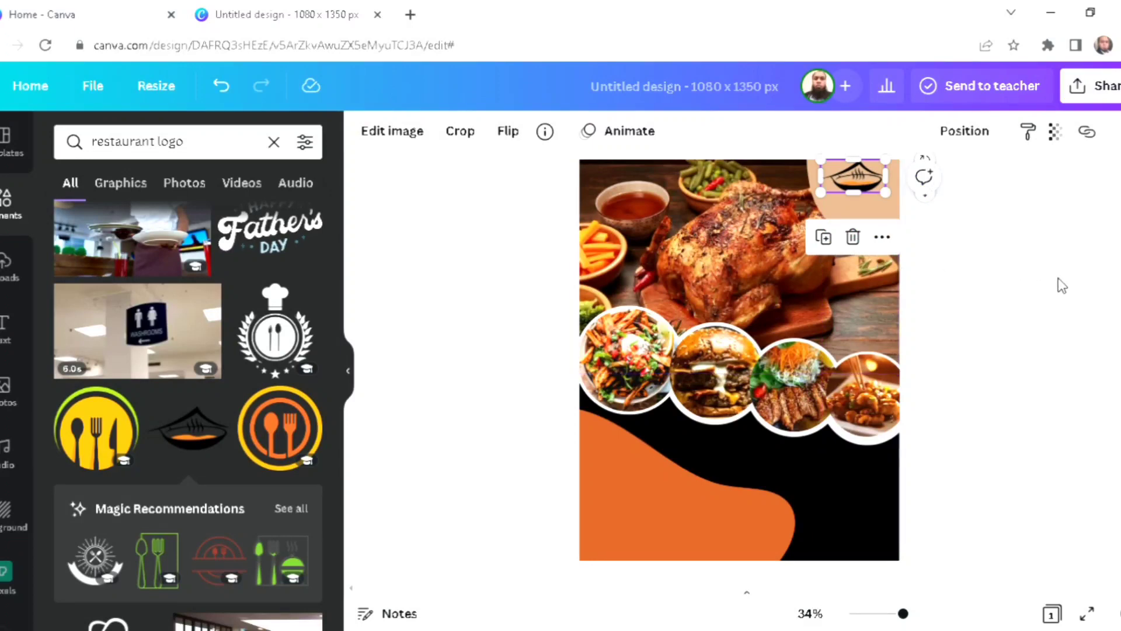
- Search for "call outs" and add the white cloud-shaped callout with the thin tail to the page
triple_click(168, 142)
text(call outs)
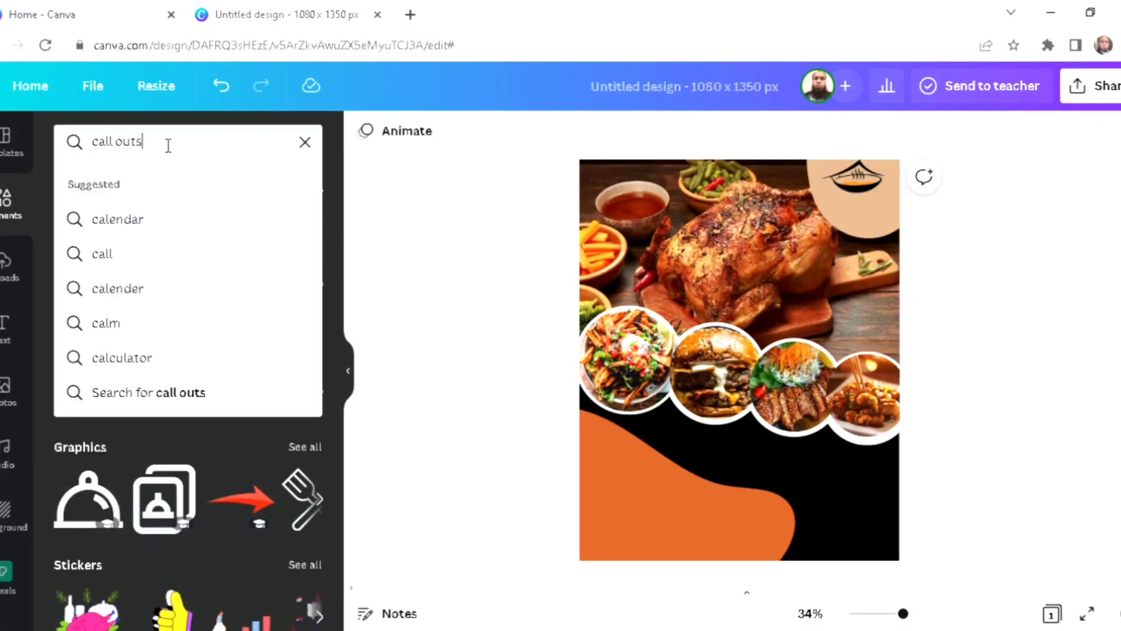
key(Return)
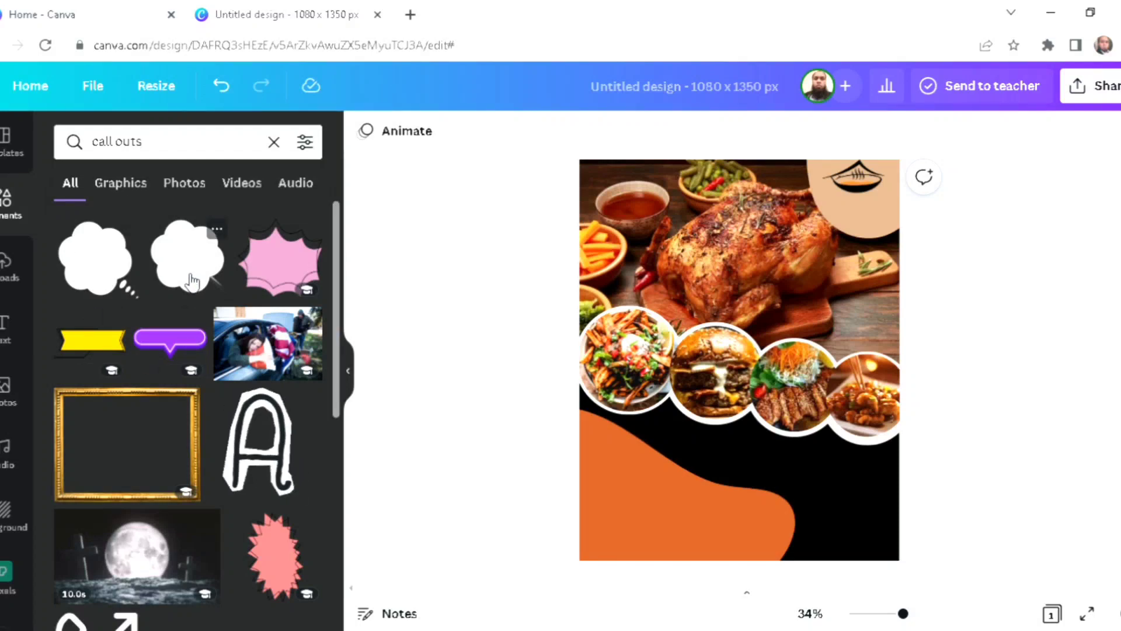
click(193, 282)
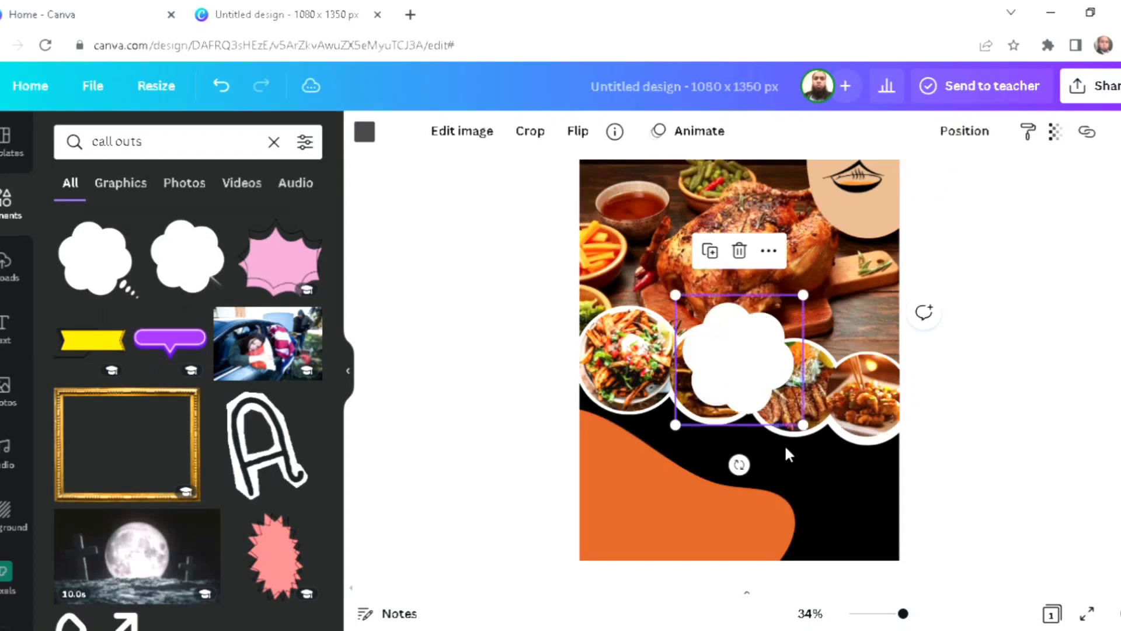
- Rotate the white cloud callout, shrink it and place it over the lower edge of the first food circle
drag(739, 465, 760, 327)
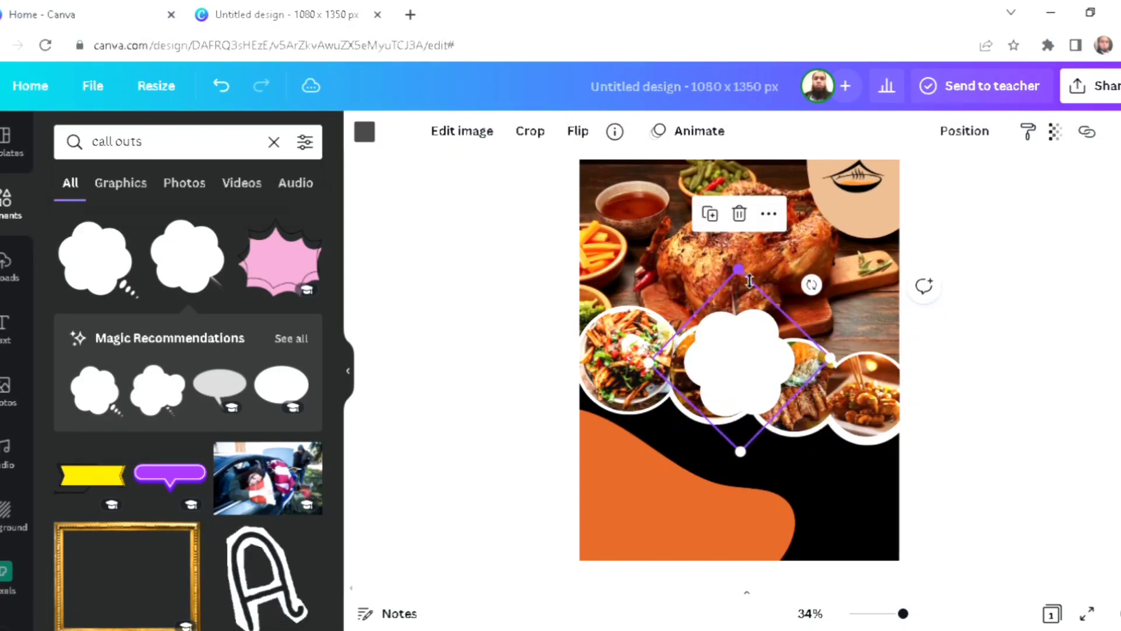
drag(750, 281, 766, 369)
drag(740, 432, 620, 438)
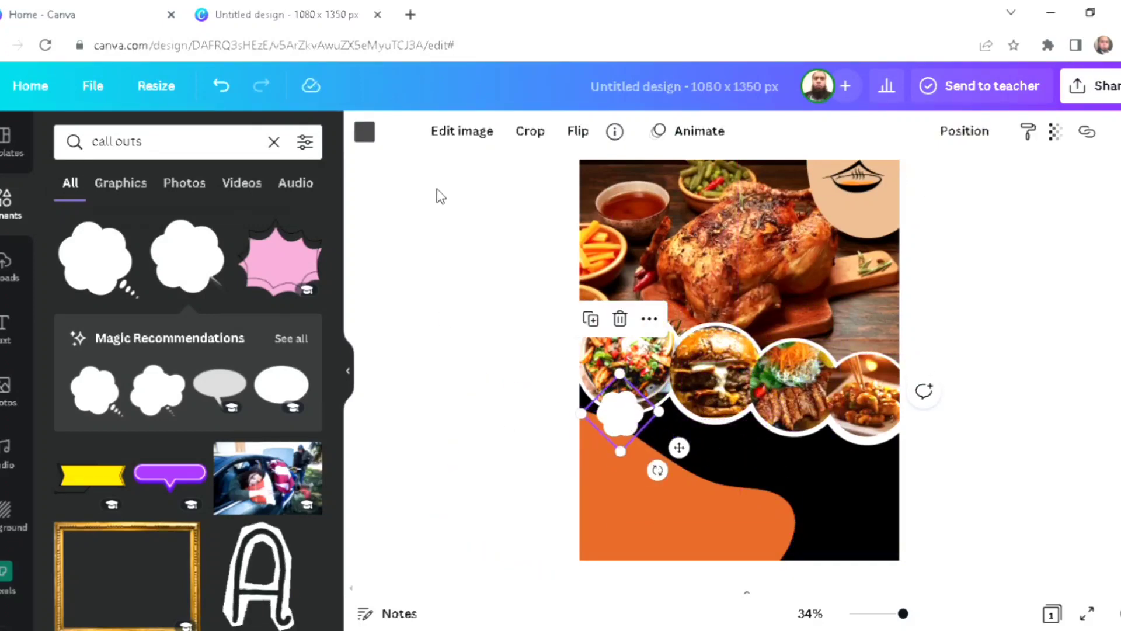
- Recolor the cloud callout to the green from the photo colors, and adjust its rotation and position under the first food circle
click(364, 132)
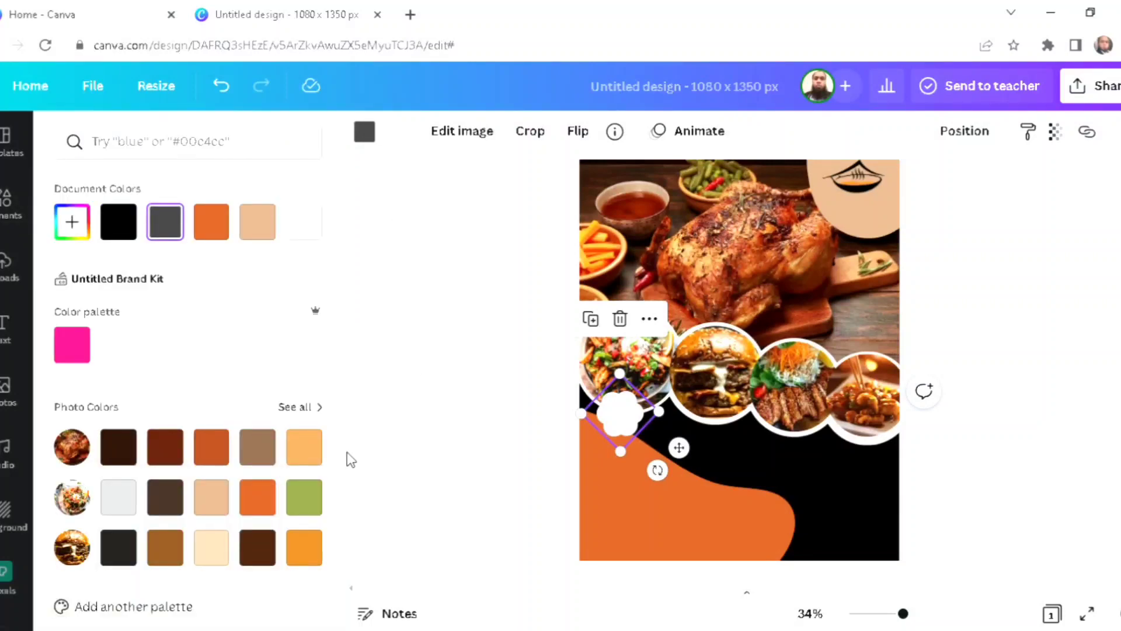
click(304, 497)
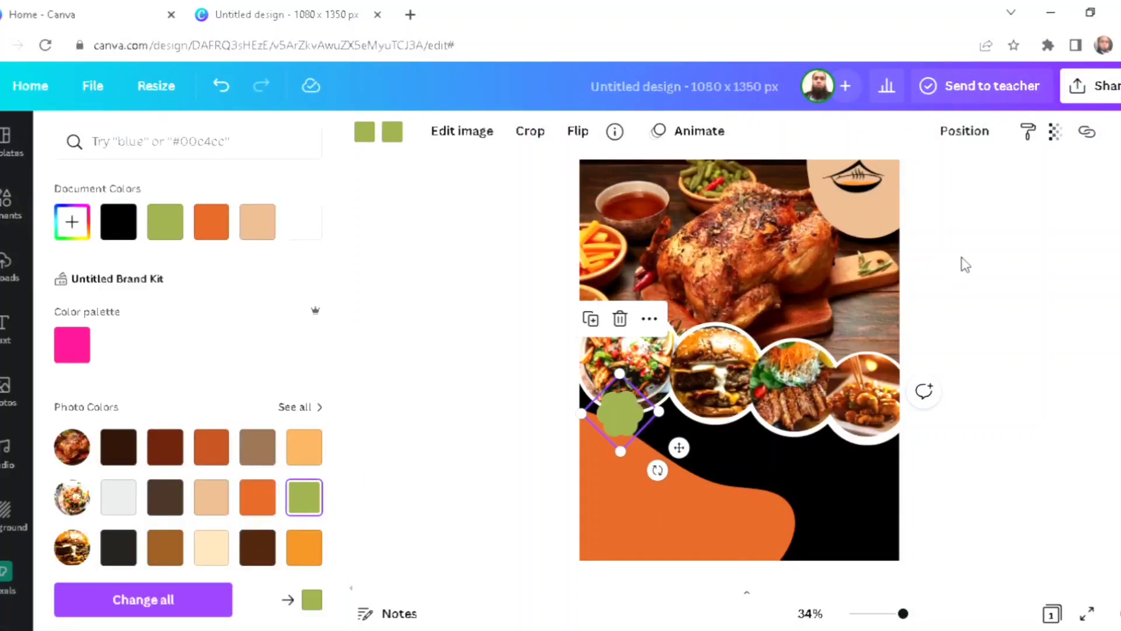
drag(658, 470, 616, 434)
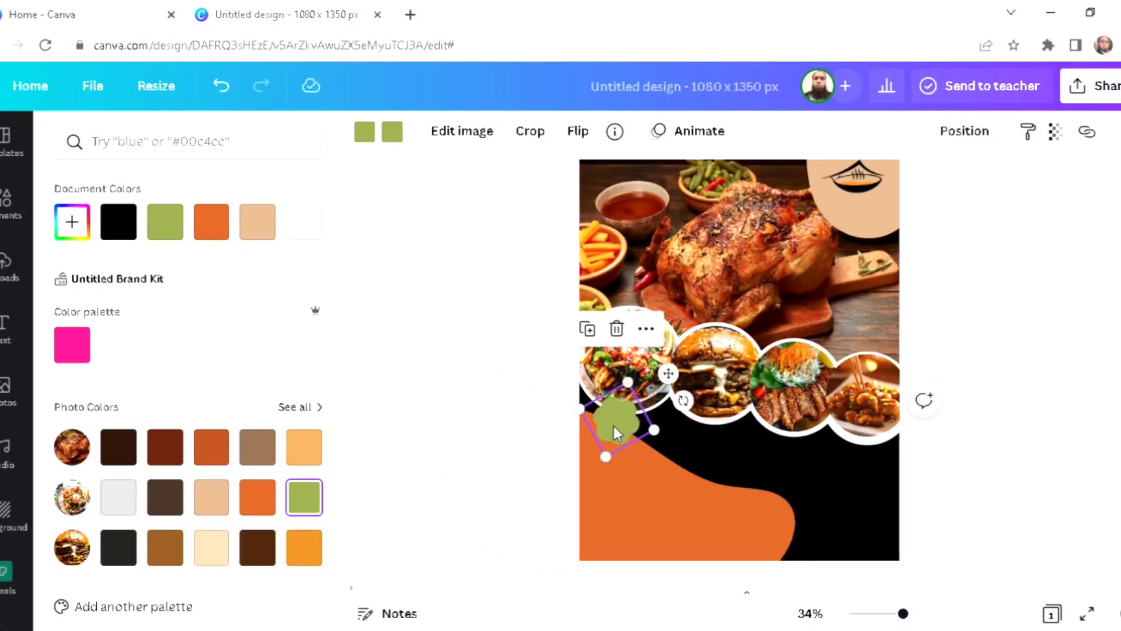
- Duplicate the green cloud callout three times, placing one copy under each of the other three food circles
click(588, 330)
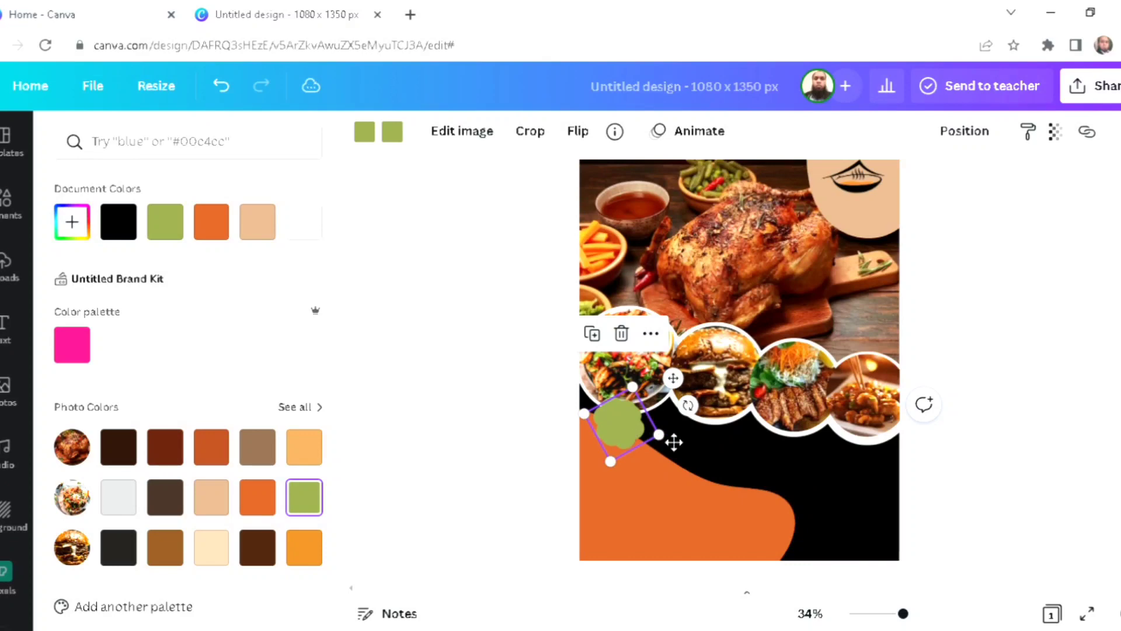
drag(619, 426, 770, 454)
key(ctrl+d)
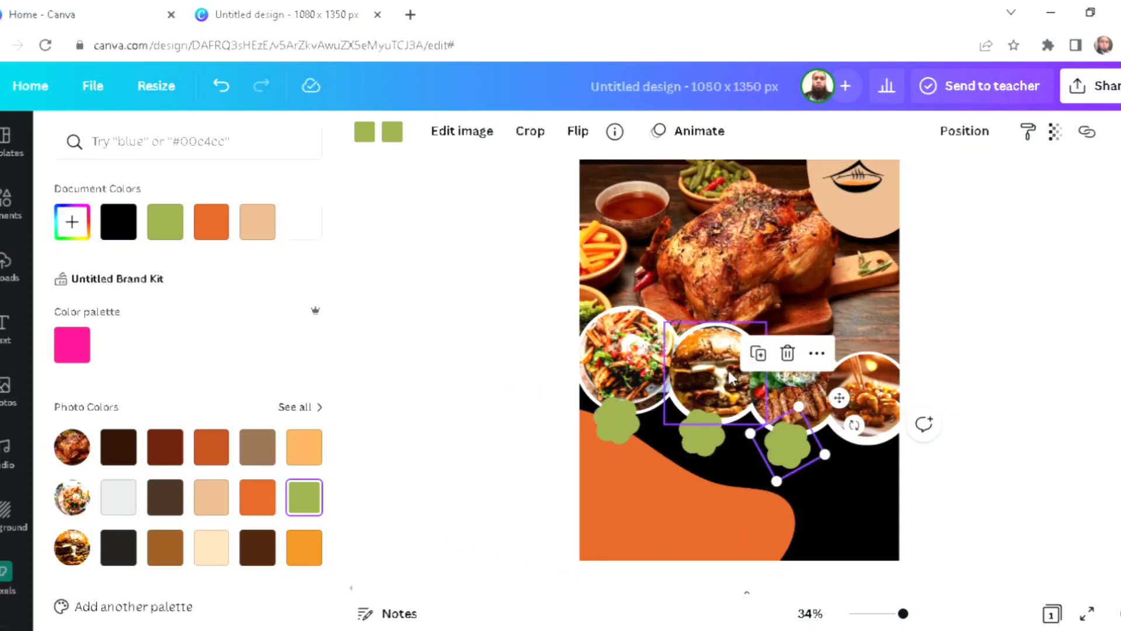
click(759, 354)
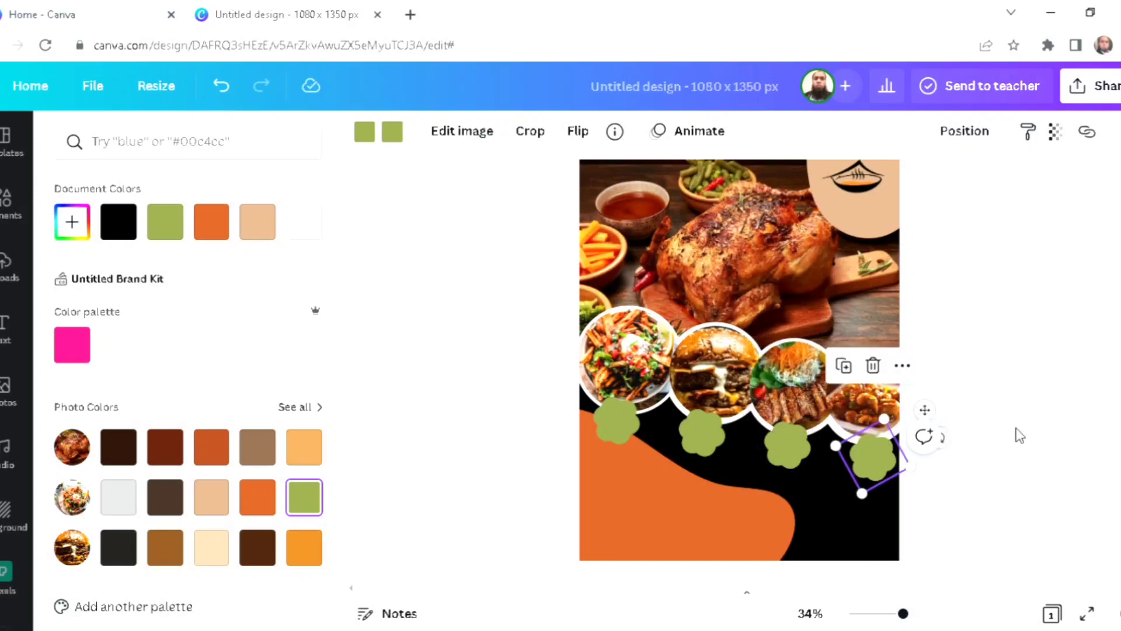
key(Escape)
key(Escape)
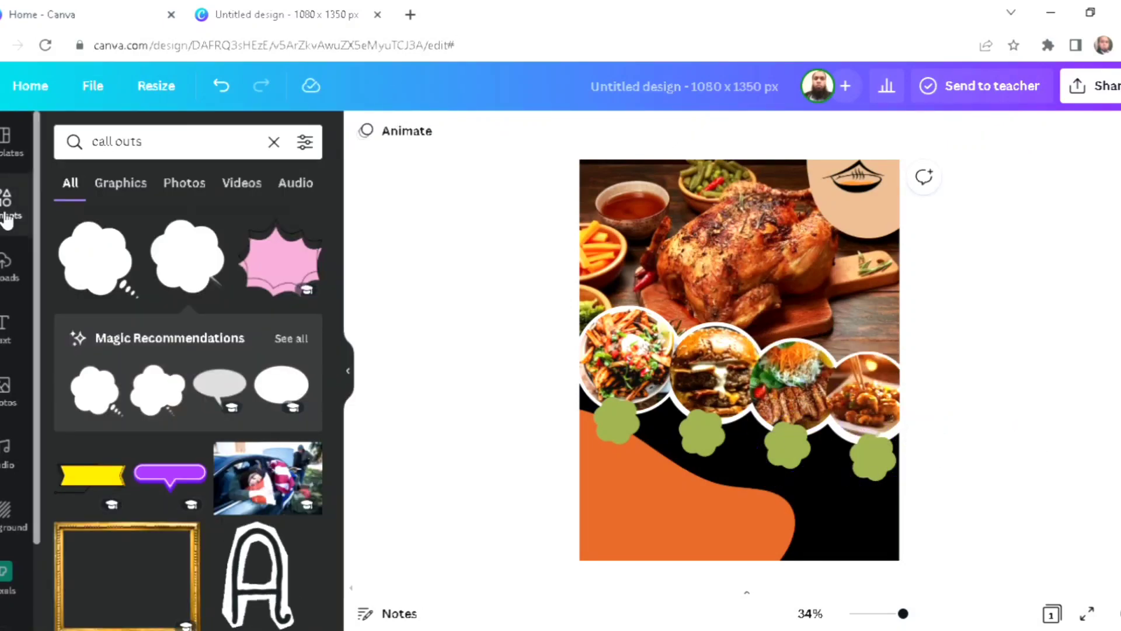
- Search for "shapes" and add a round badge shape with a serrated edge to the page
click(7, 221)
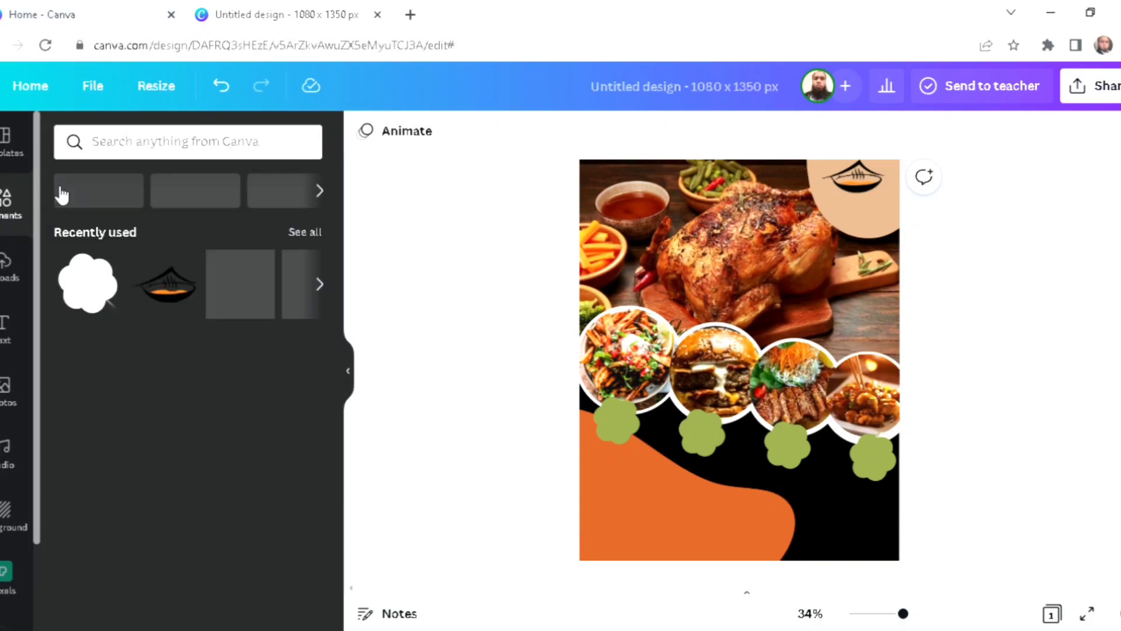
click(151, 145)
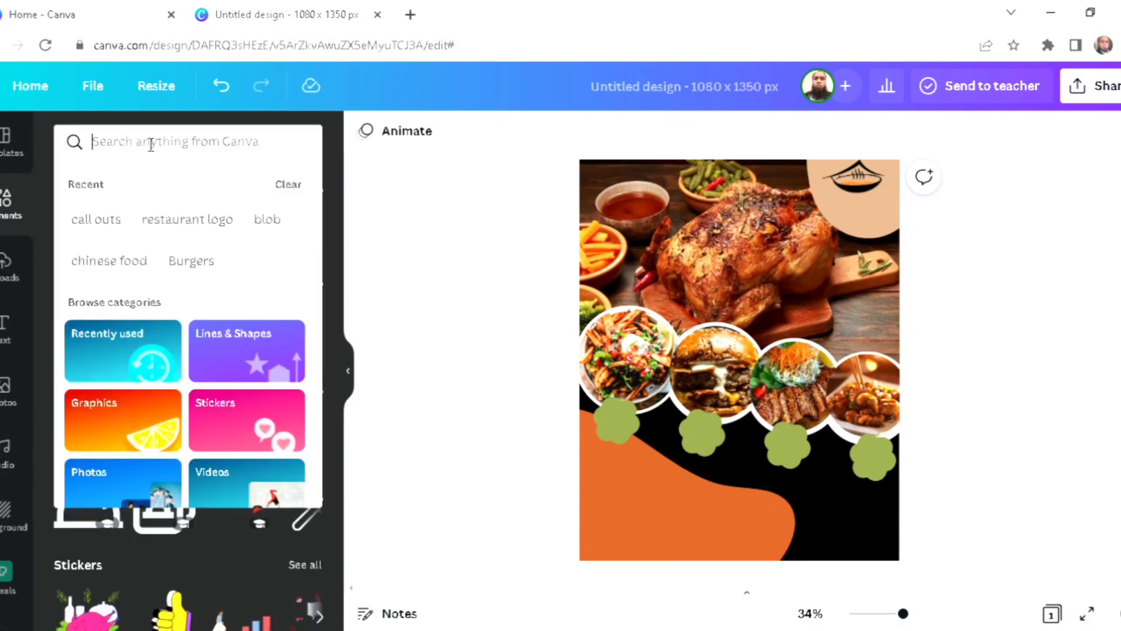
text(s)
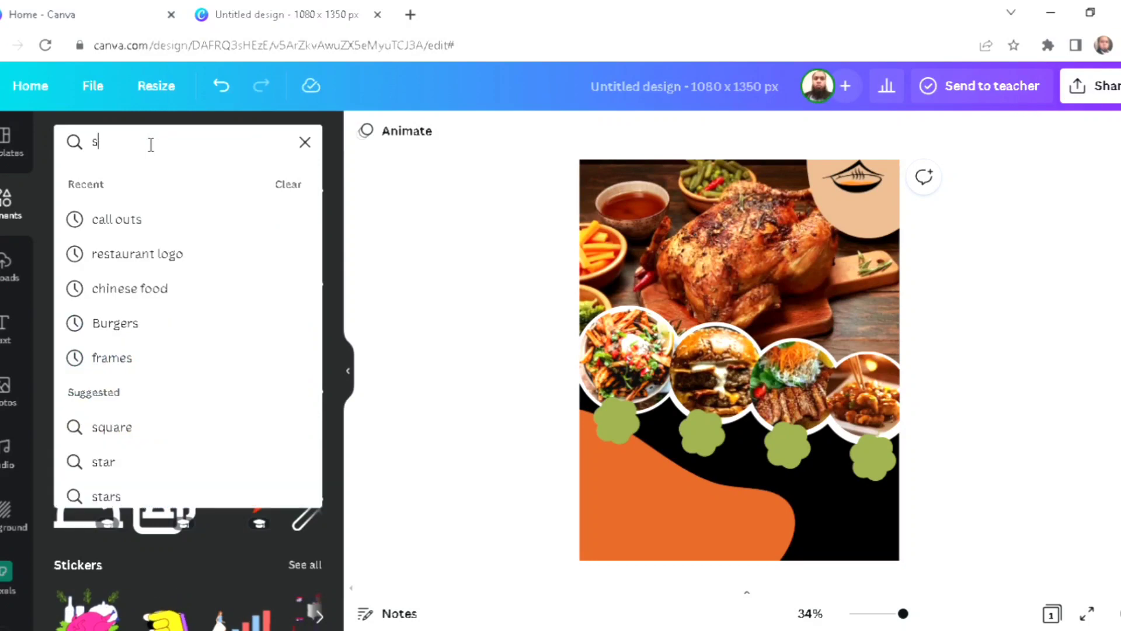
text(hapes)
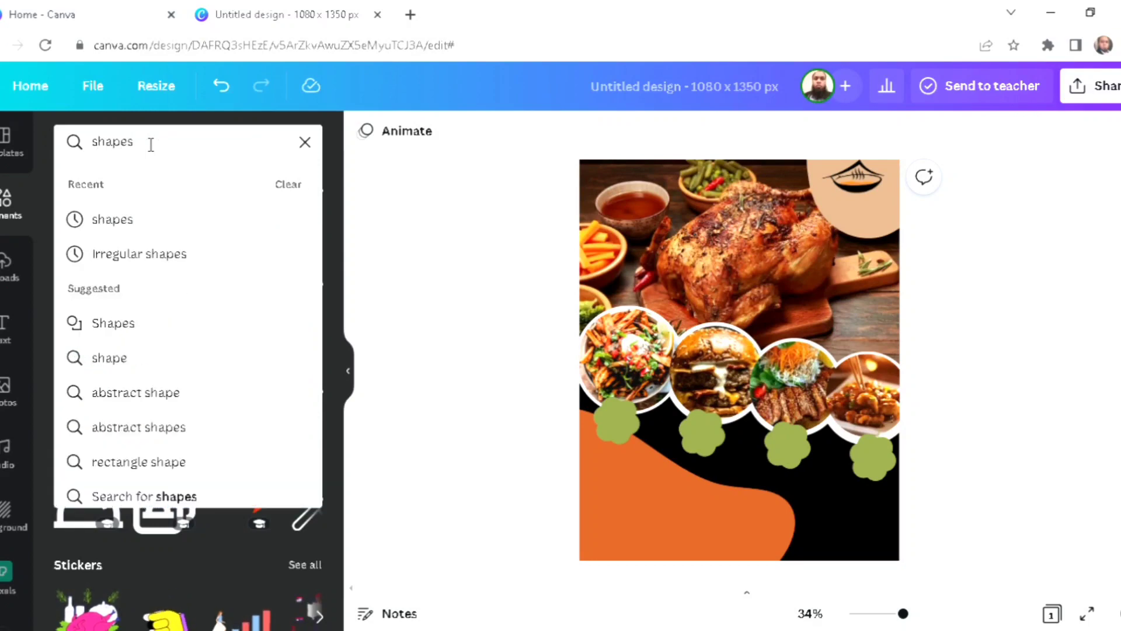
key(Return)
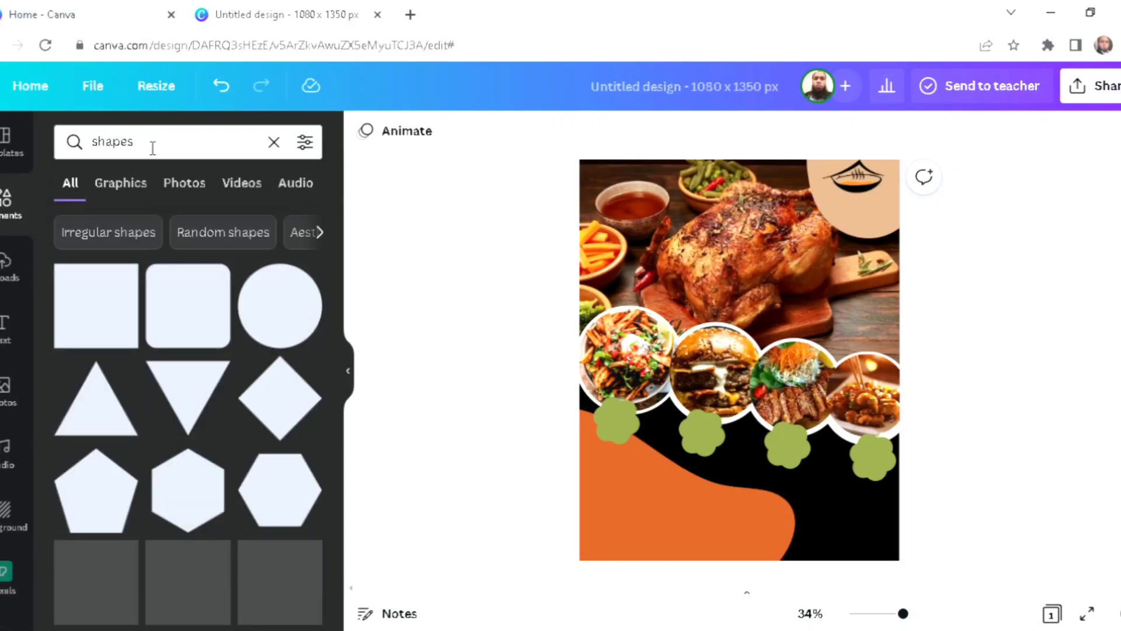
scroll(267, 453, down, 3)
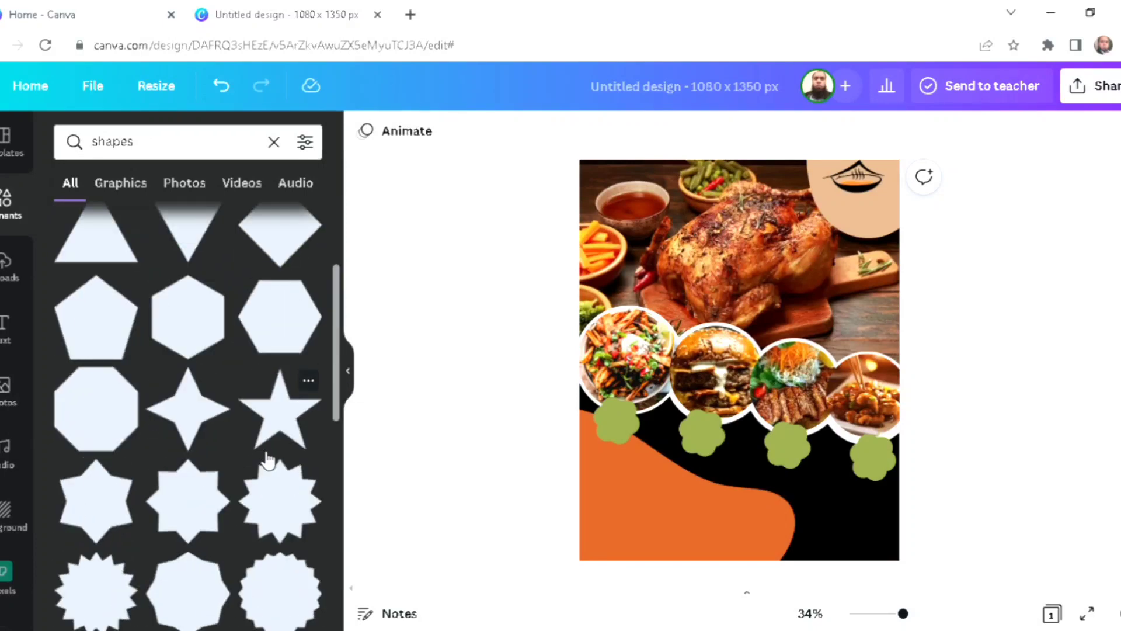
scroll(267, 460, down, 1)
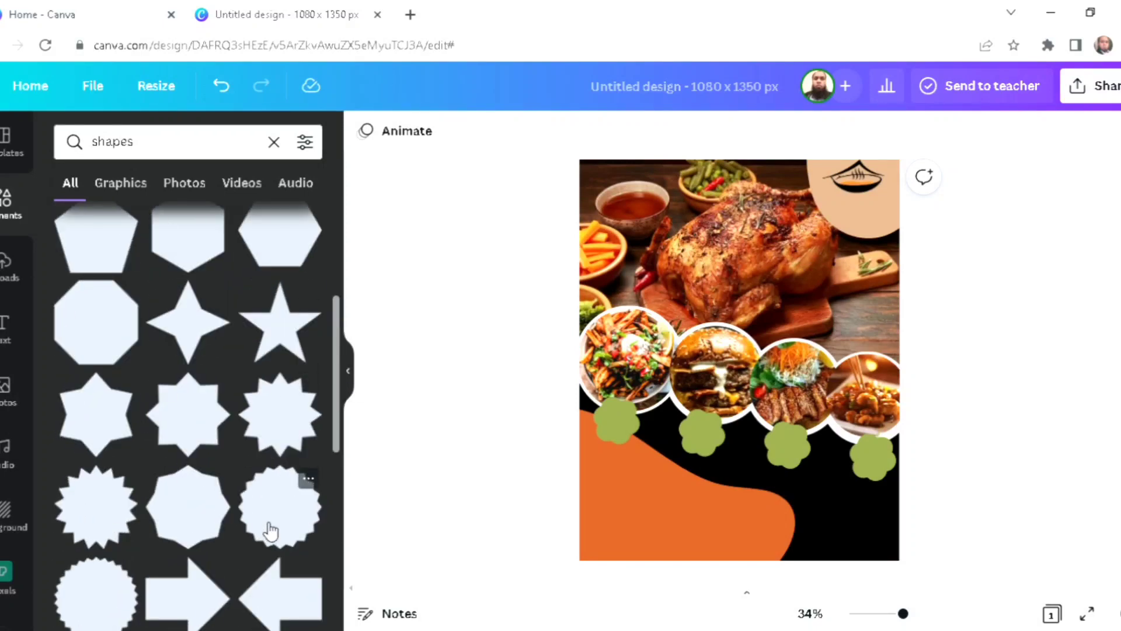
scroll(270, 529, down, 2)
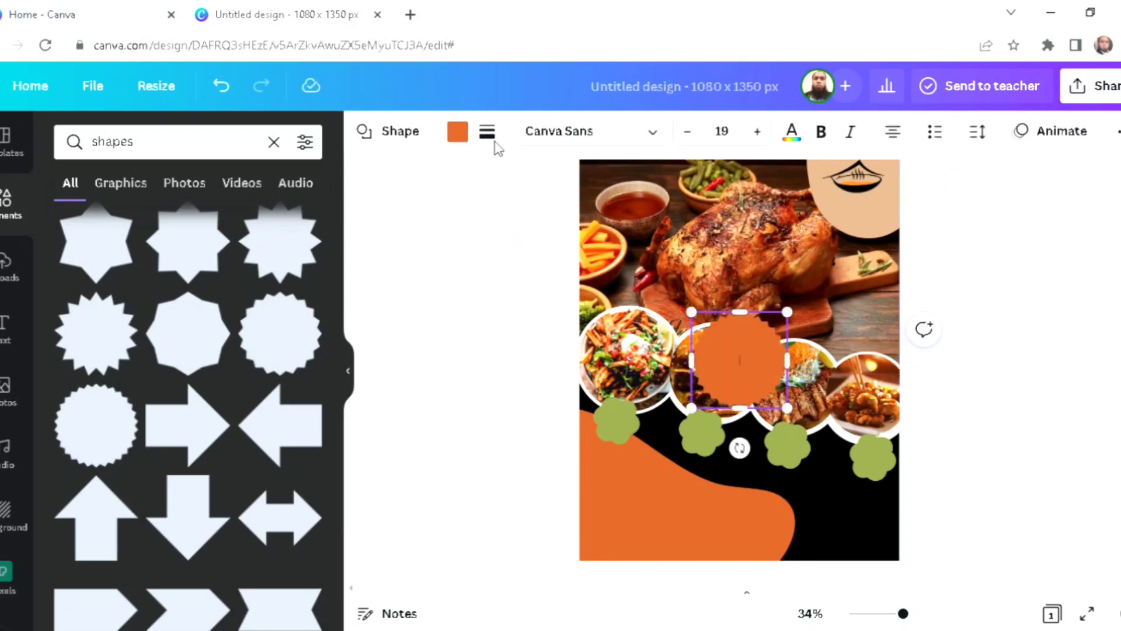
- Recolor the serrated badge to bright turquoise from the default colors
click(462, 138)
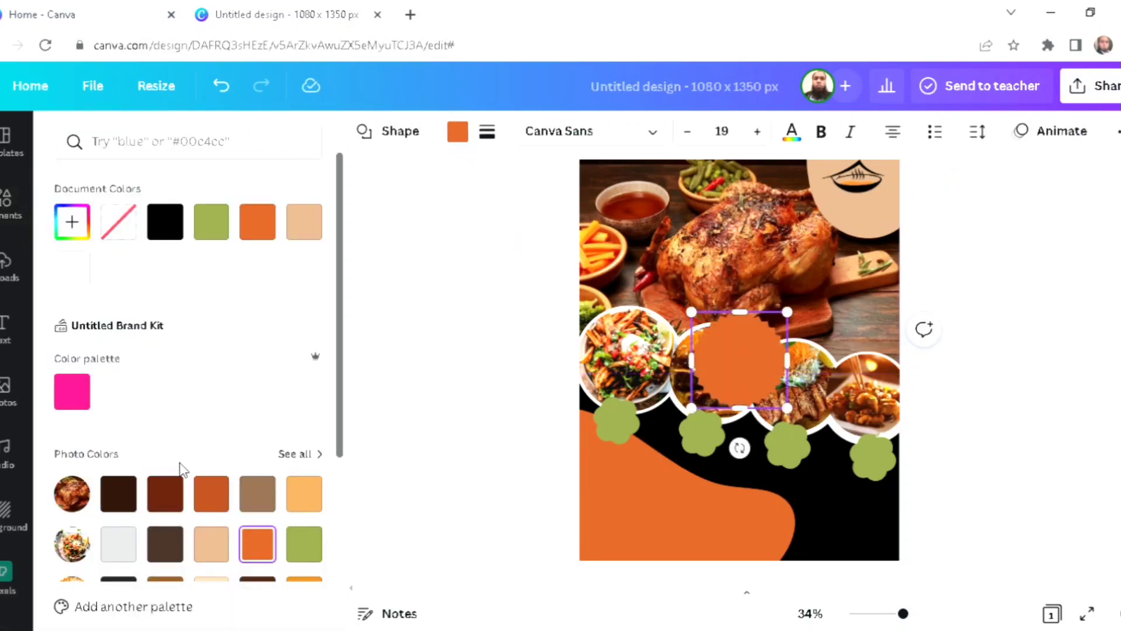
scroll(190, 478, down, 3)
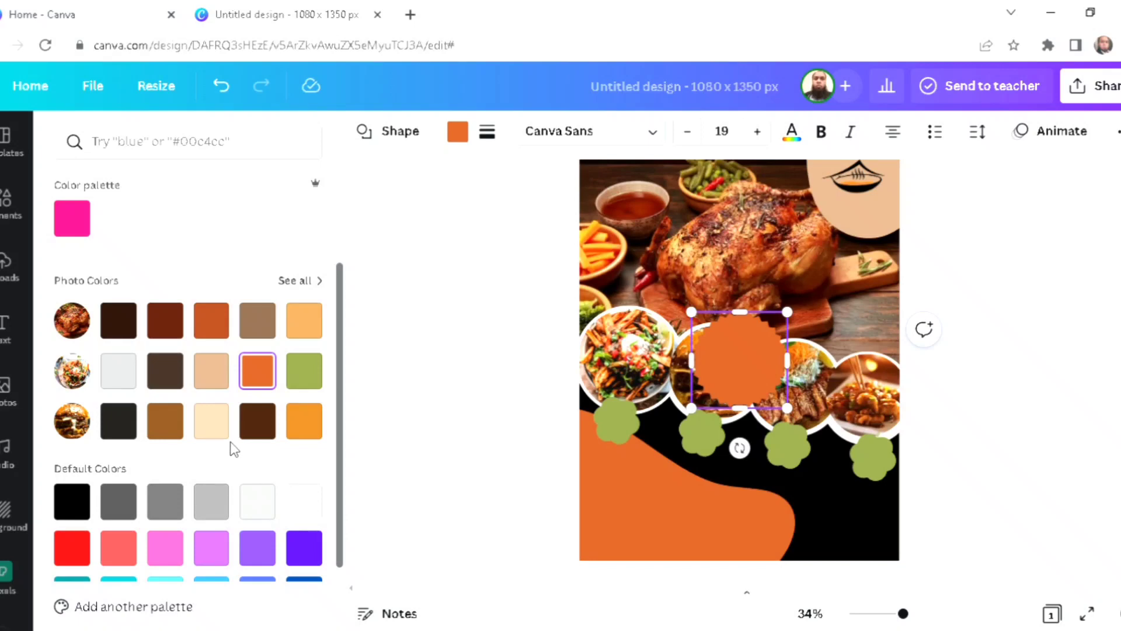
scroll(234, 449, down, 2)
click(126, 513)
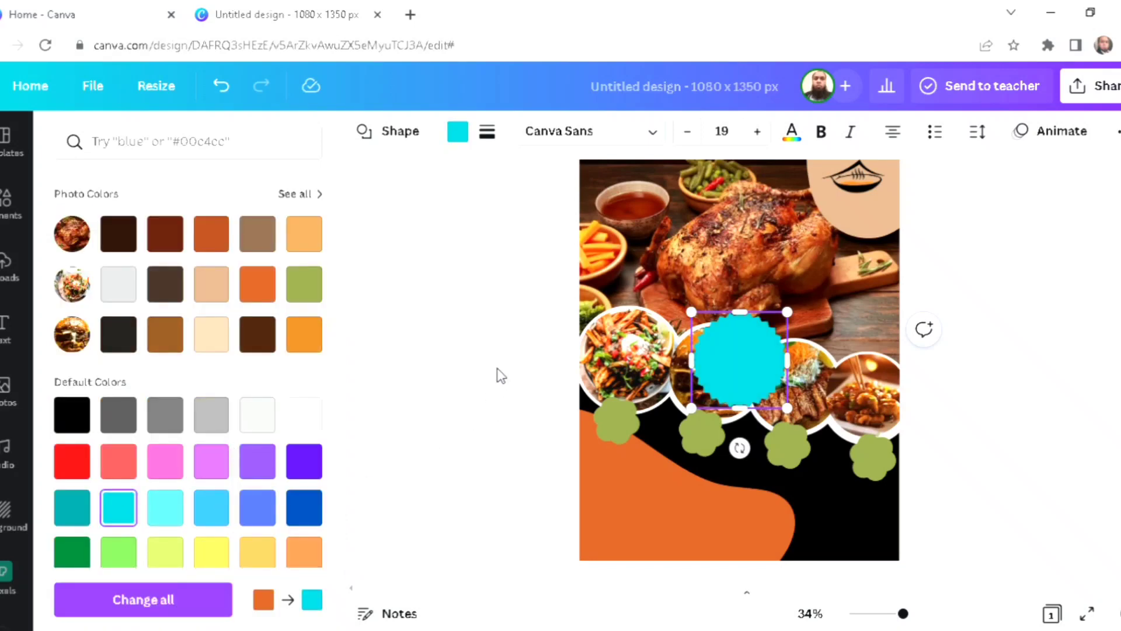
- Move the turquoise badge to the flyer's right edge above the fourth food circle and shrink it
drag(750, 375, 876, 320)
drag(824, 361, 835, 350)
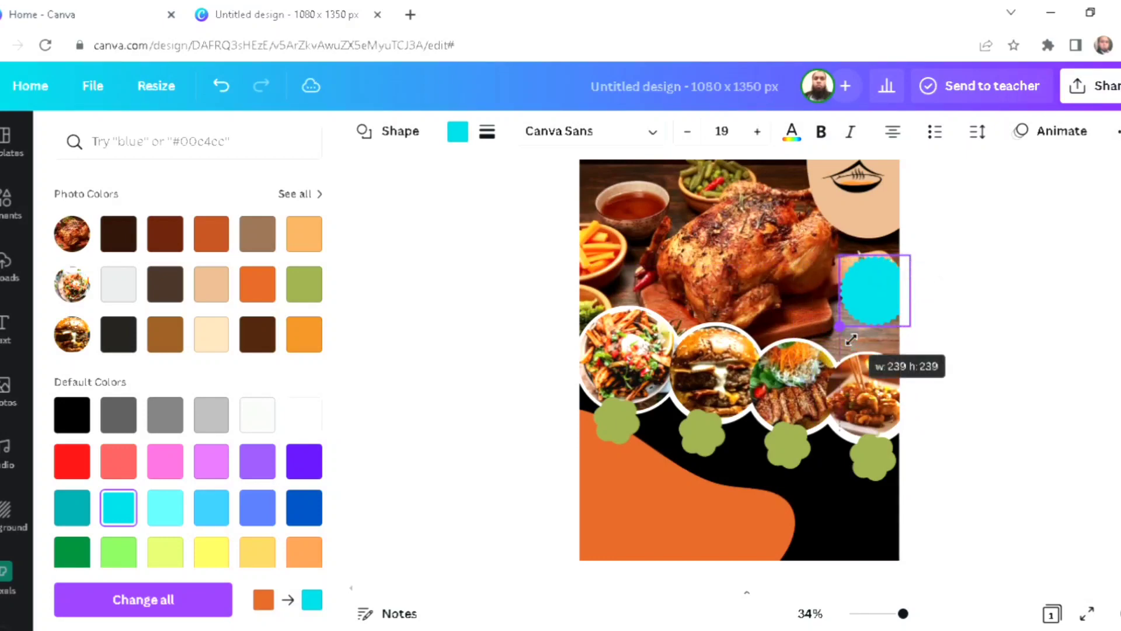
click(488, 383)
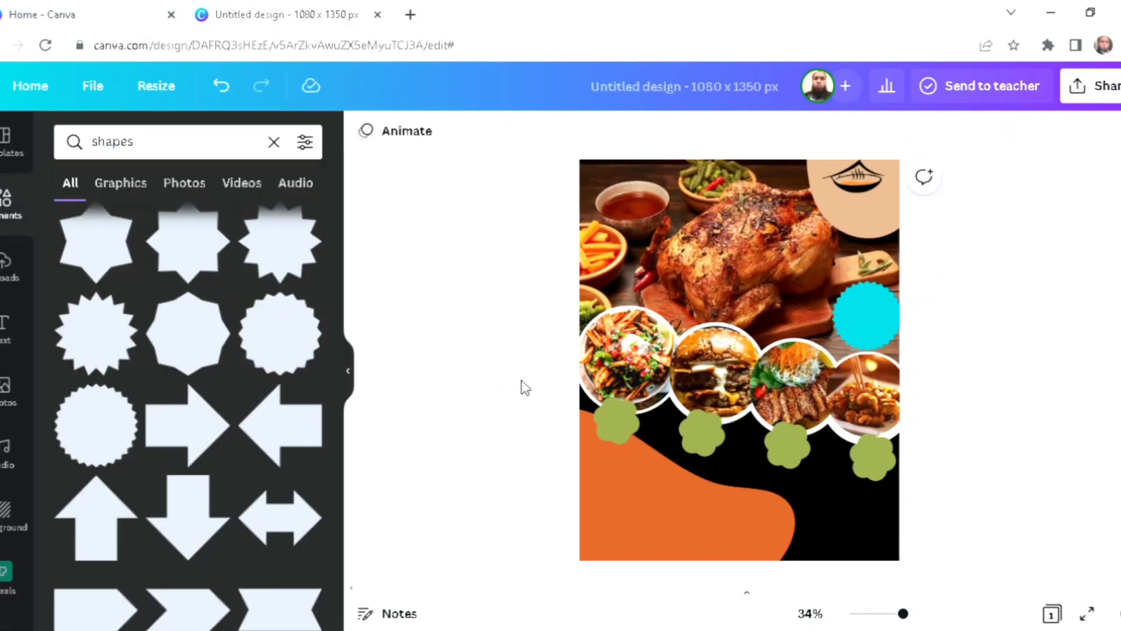
- Add a heading to the flyer reading "RESTAURANT"
click(8, 330)
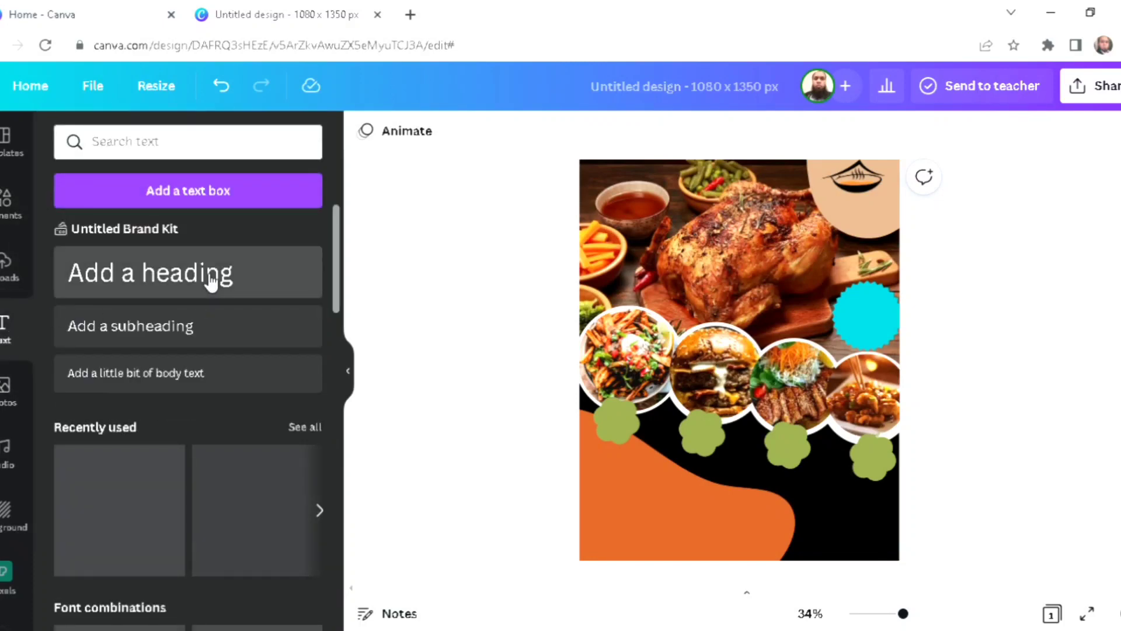
click(210, 282)
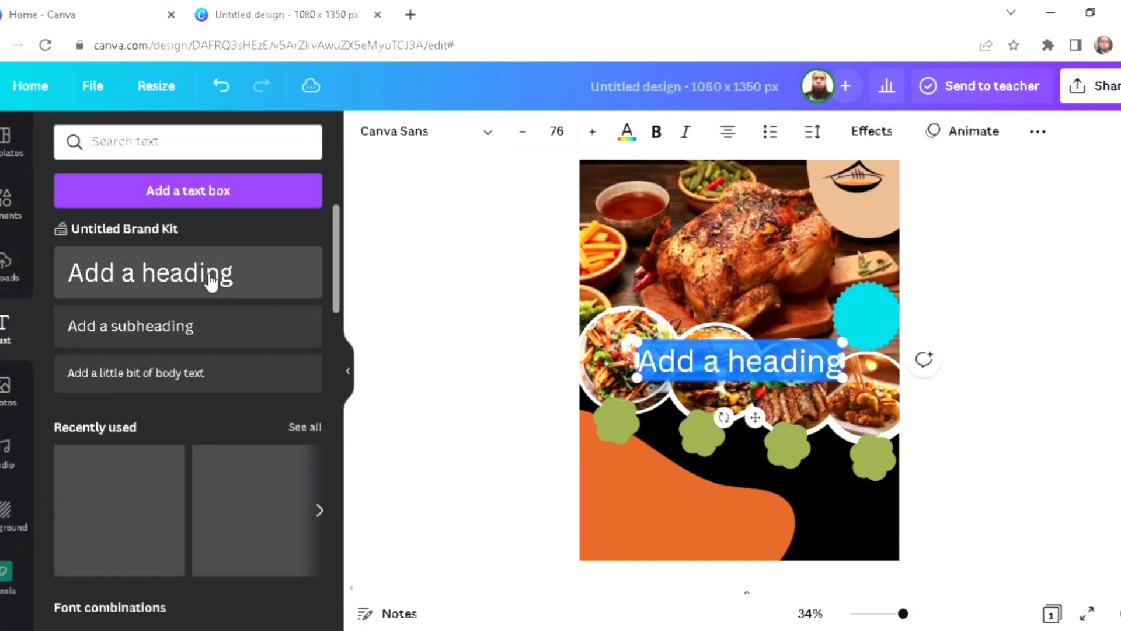
text(RESTAURANT)
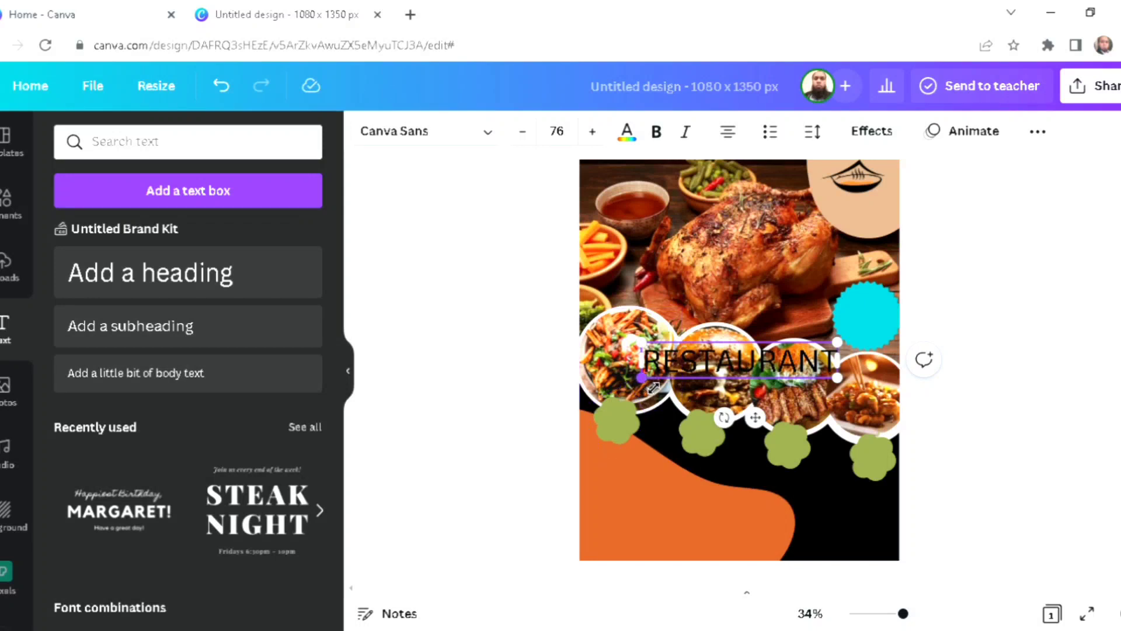
- Shrink the RESTAURANT heading to font size 30.5 and place it on the peach blob below the logo
drag(653, 386, 750, 369)
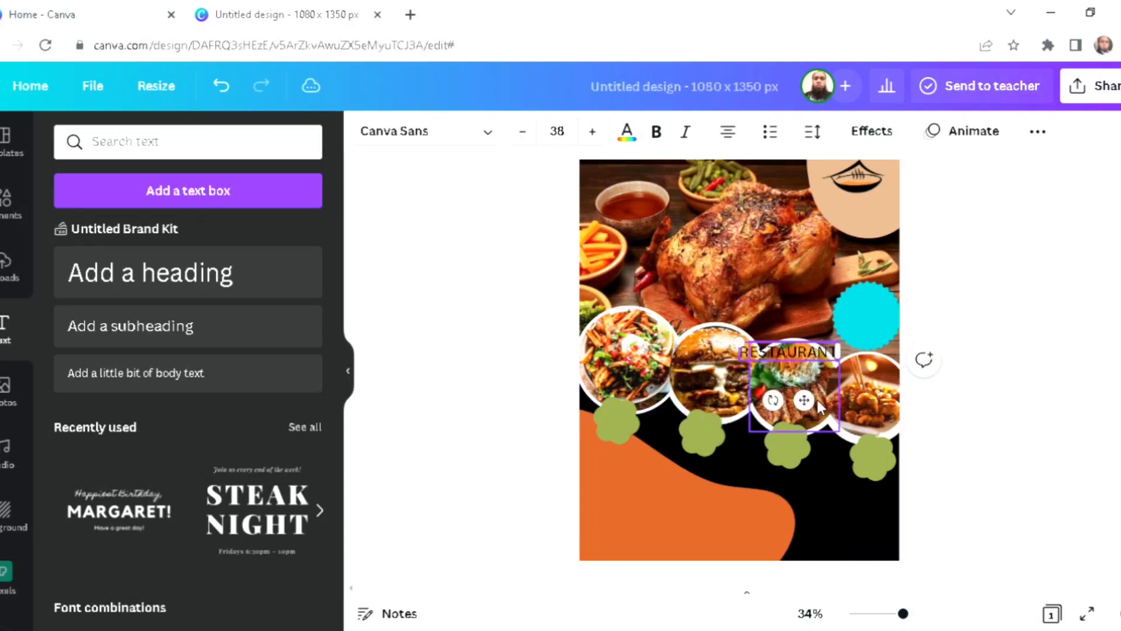
drag(816, 388, 876, 257)
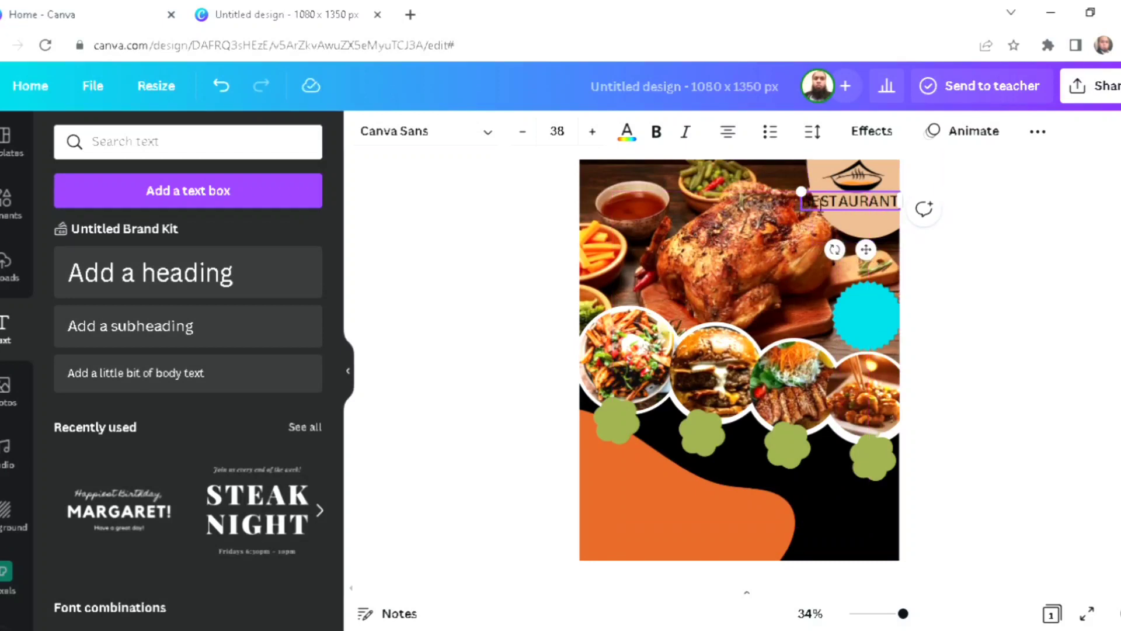
drag(807, 198, 831, 211)
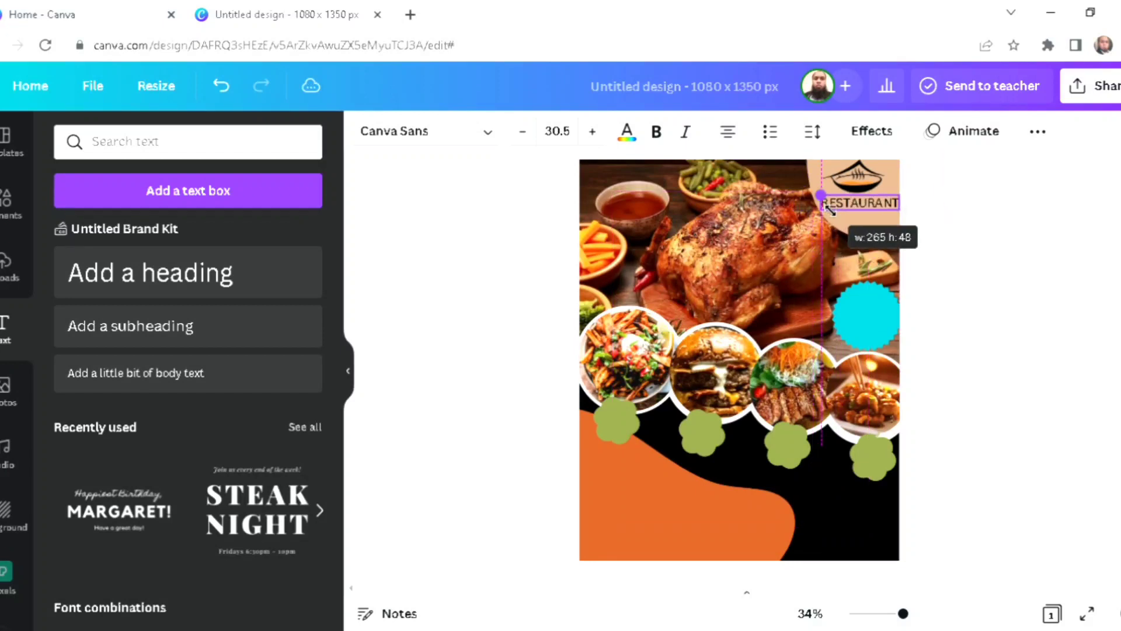
click(993, 285)
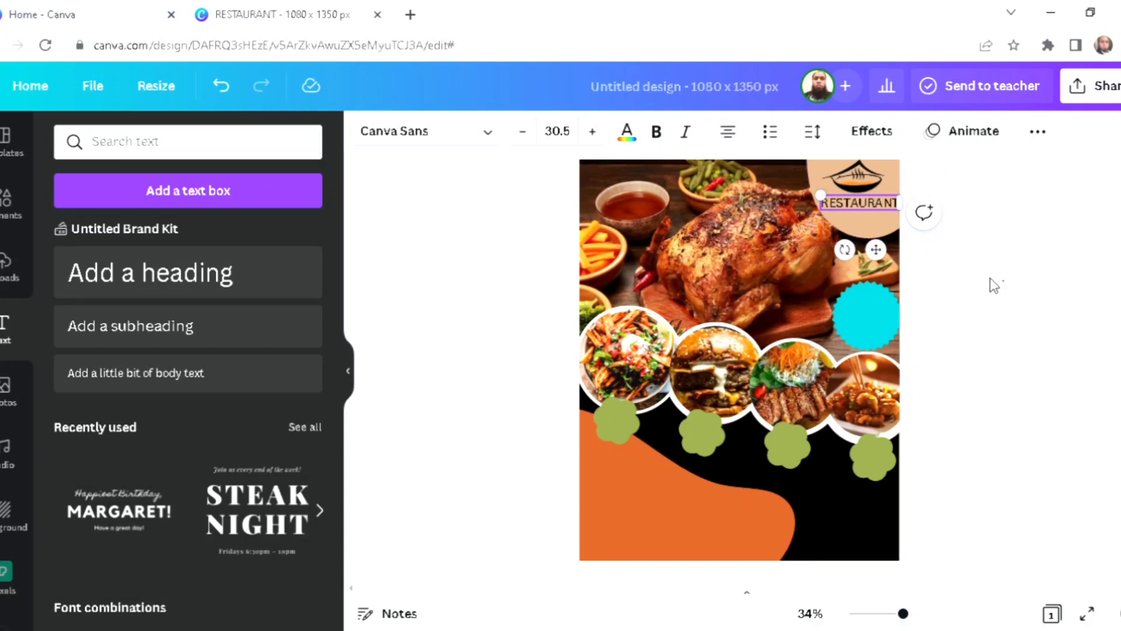
- Shift the peach blob slightly left, then shrink the bowl logo and reposition it above the RESTAURANT text
click(878, 224)
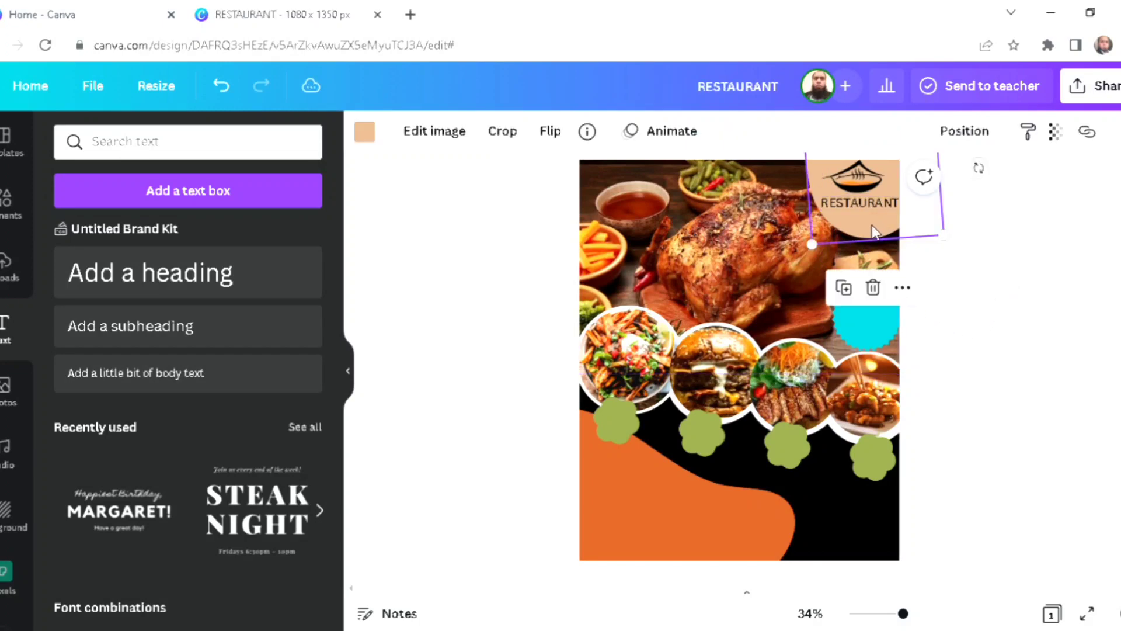
click(987, 324)
click(854, 178)
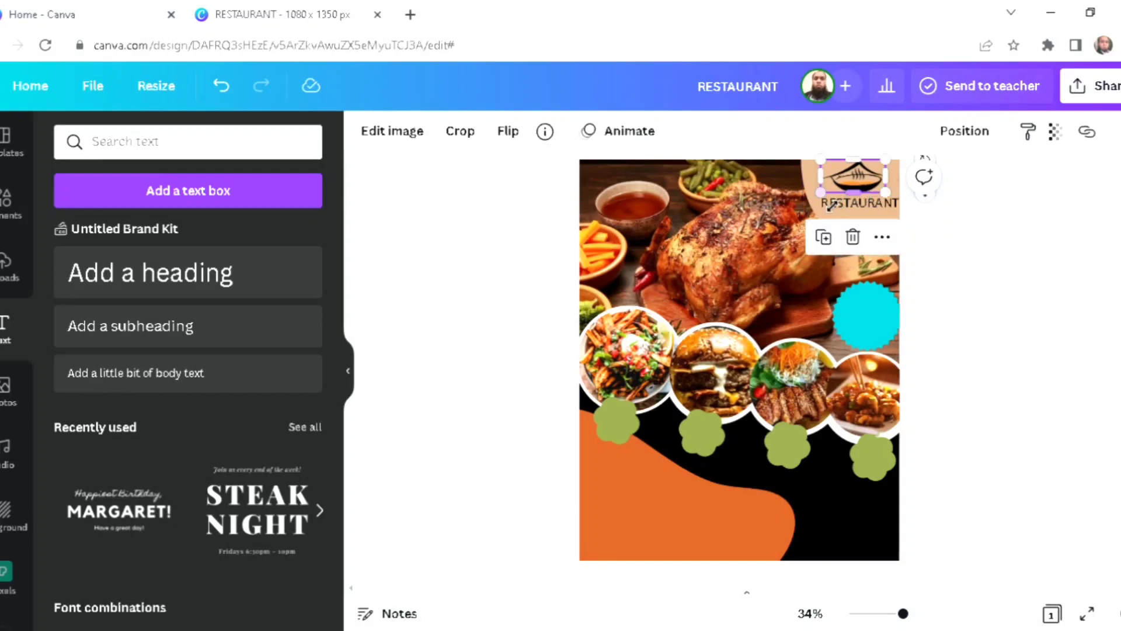
drag(839, 205, 841, 185)
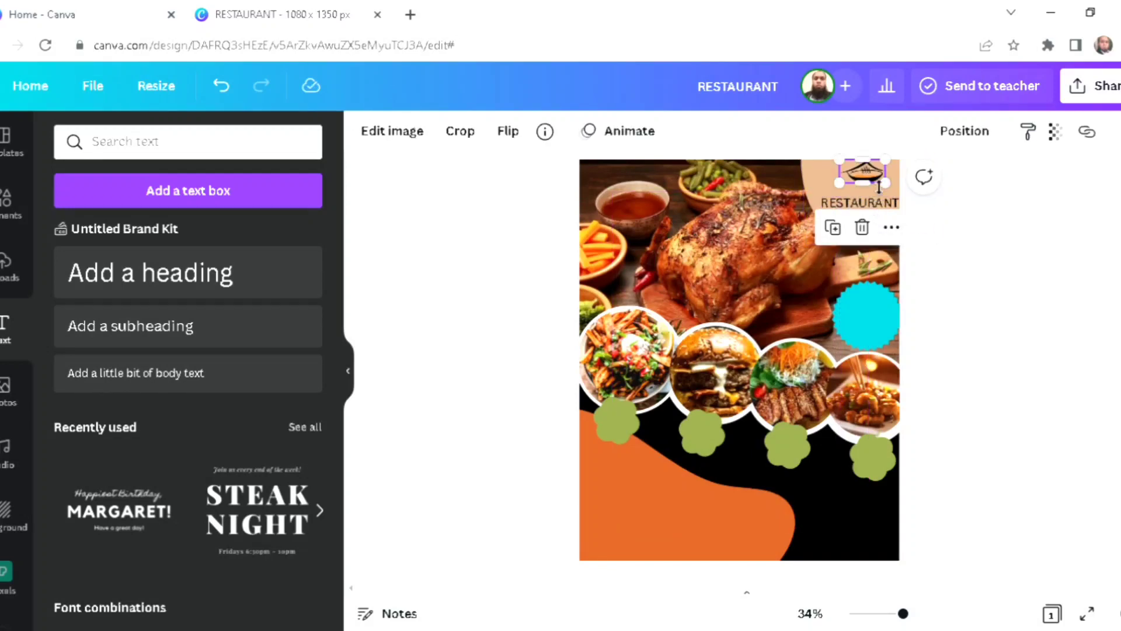
click(965, 248)
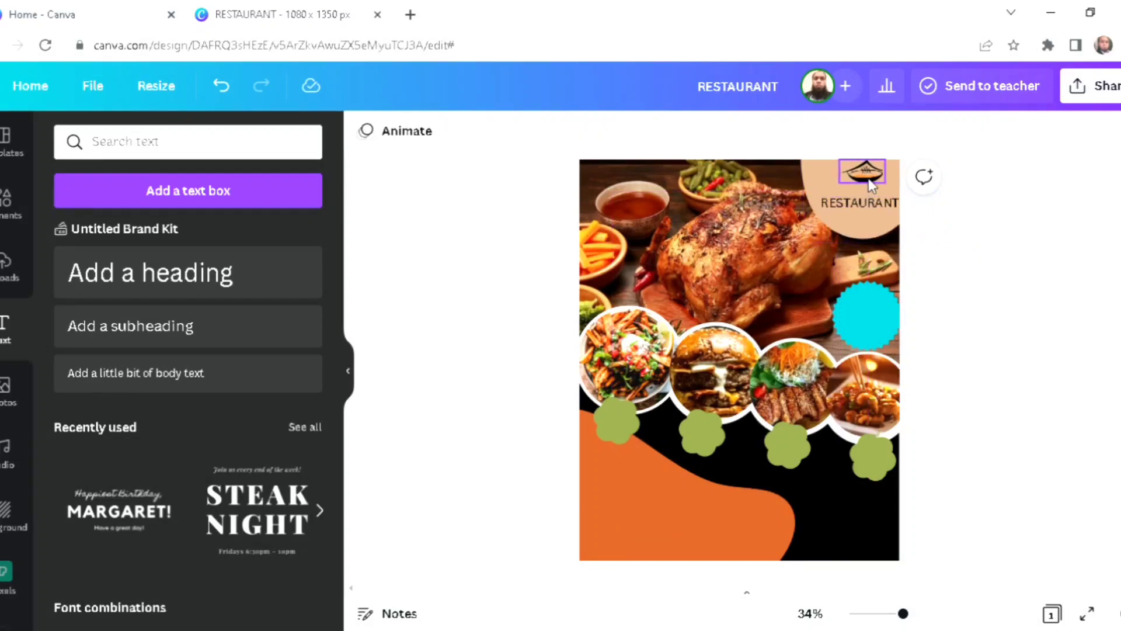
drag(863, 186, 867, 191)
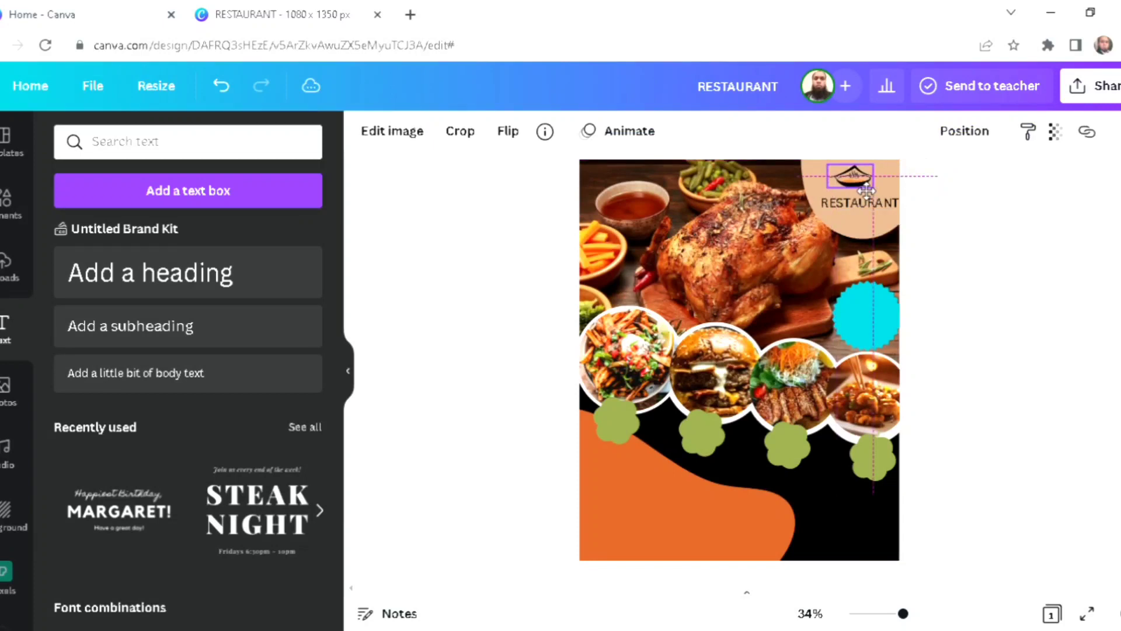
click(1029, 327)
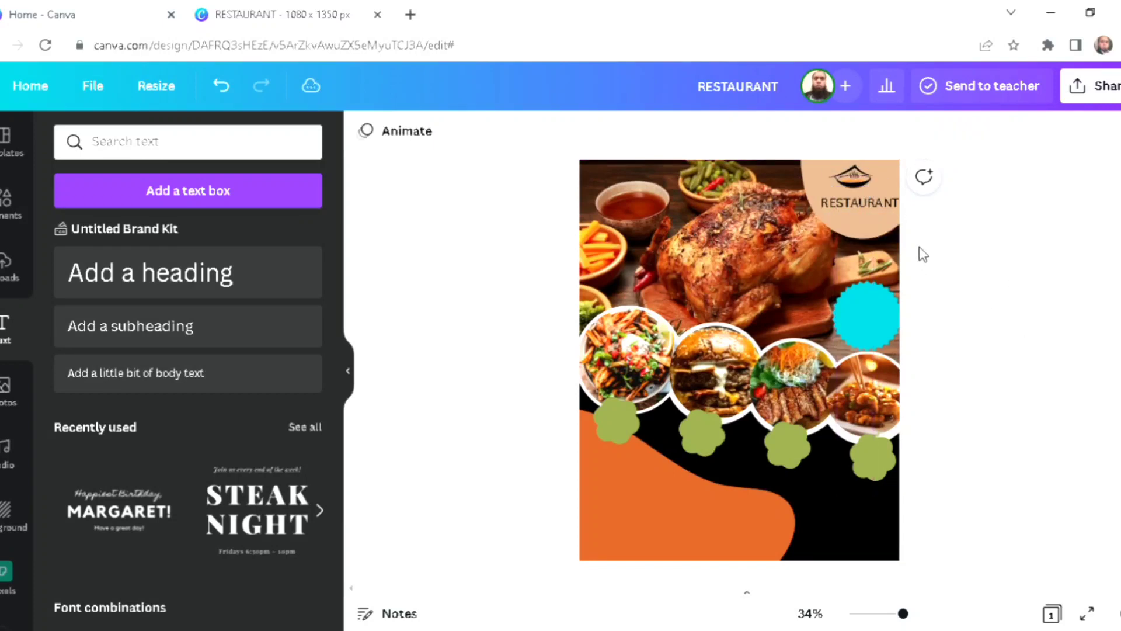
- Reduce the RESTAURANT text to font size 28.5, move it closer to the logo, and raise the peach blob slightly
click(857, 203)
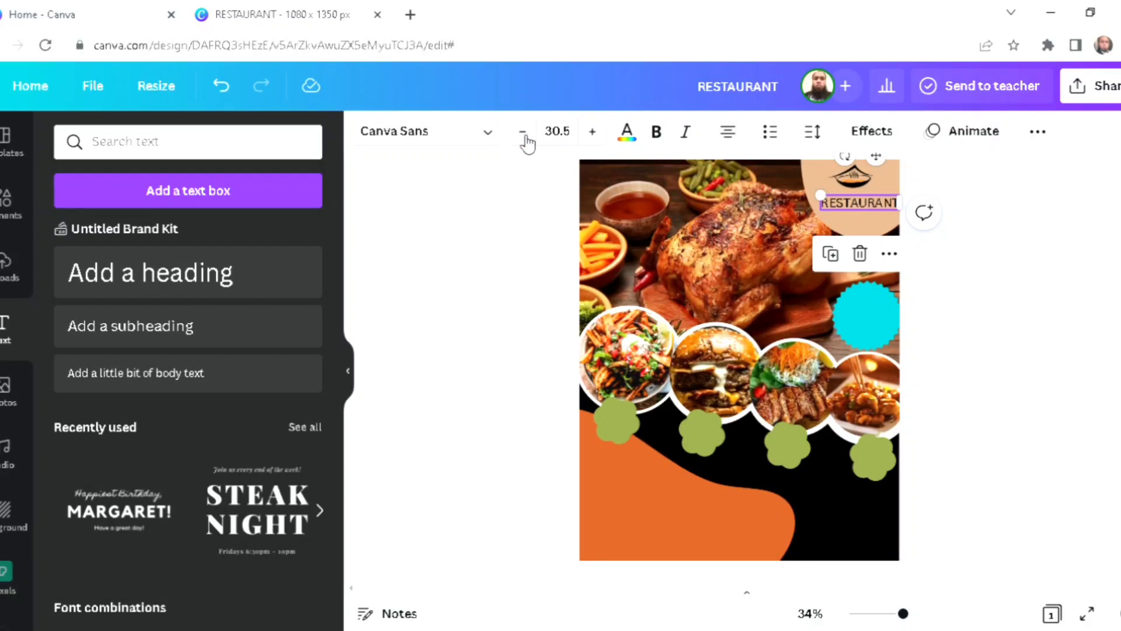
click(523, 133)
click(530, 267)
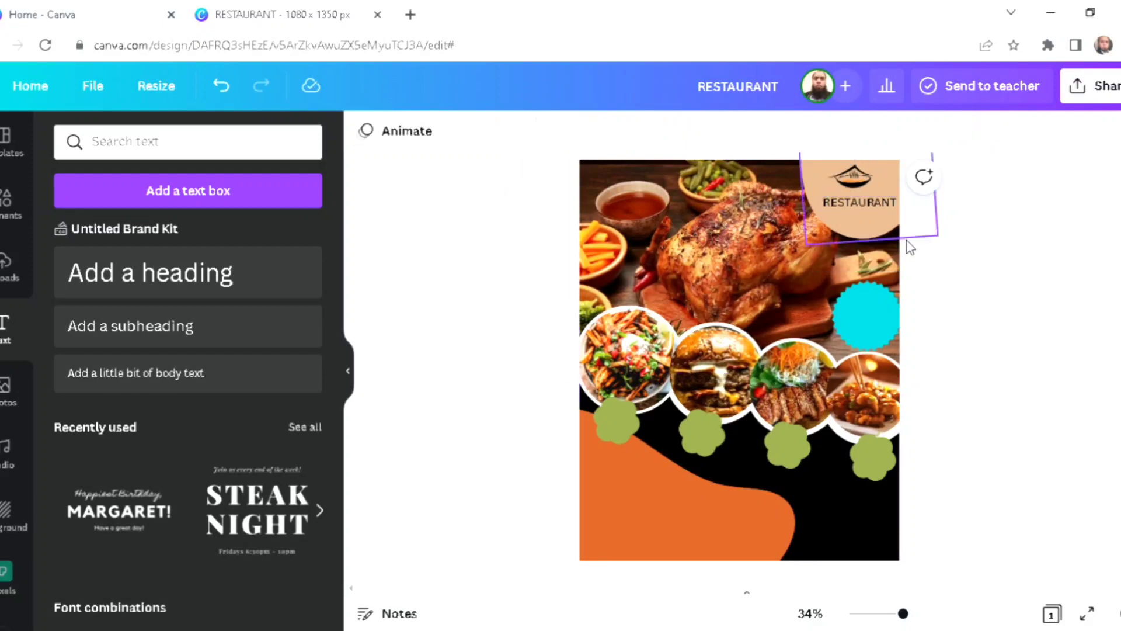
drag(864, 205, 873, 223)
click(1002, 296)
click(868, 226)
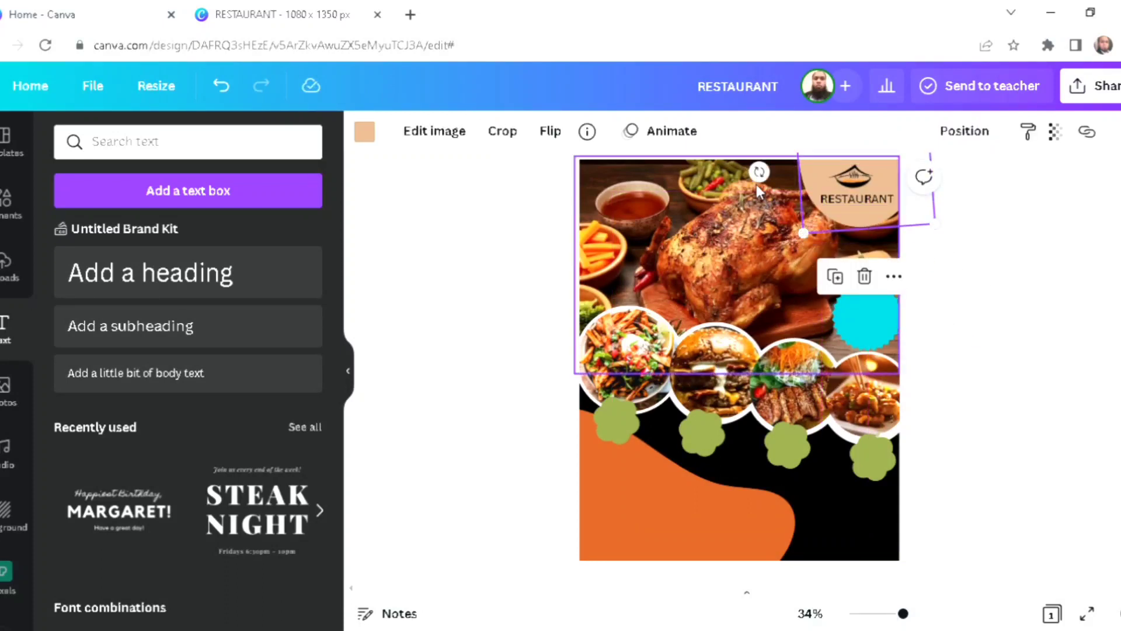
click(1042, 349)
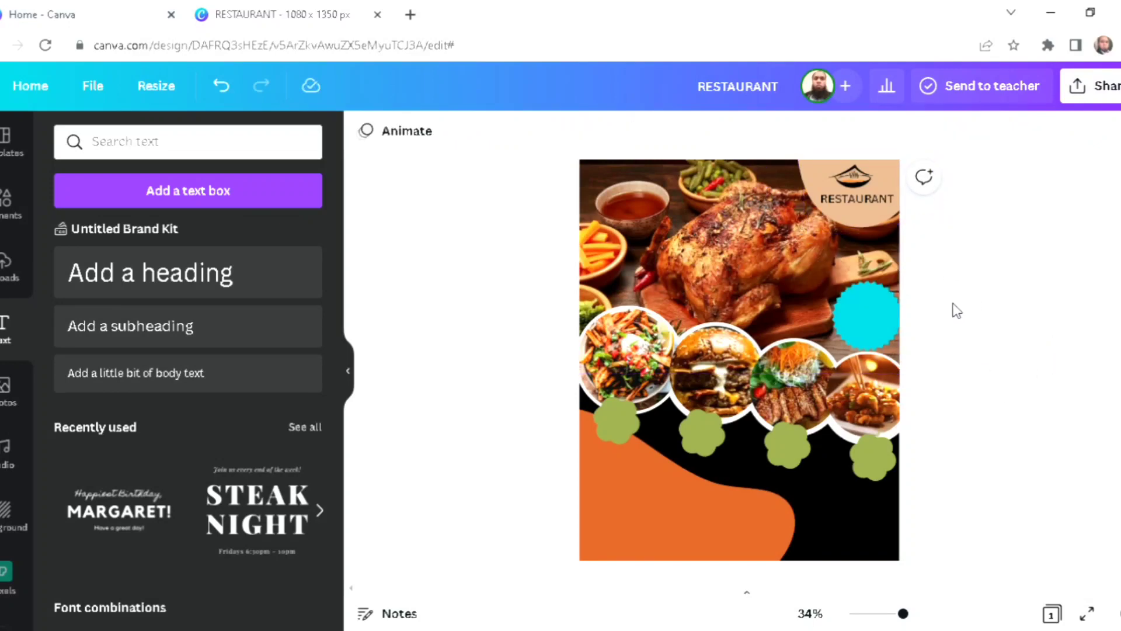
- Try light grey and brown on the RESTAURANT text, and settle on the charcoal from the burger photo colors
click(859, 200)
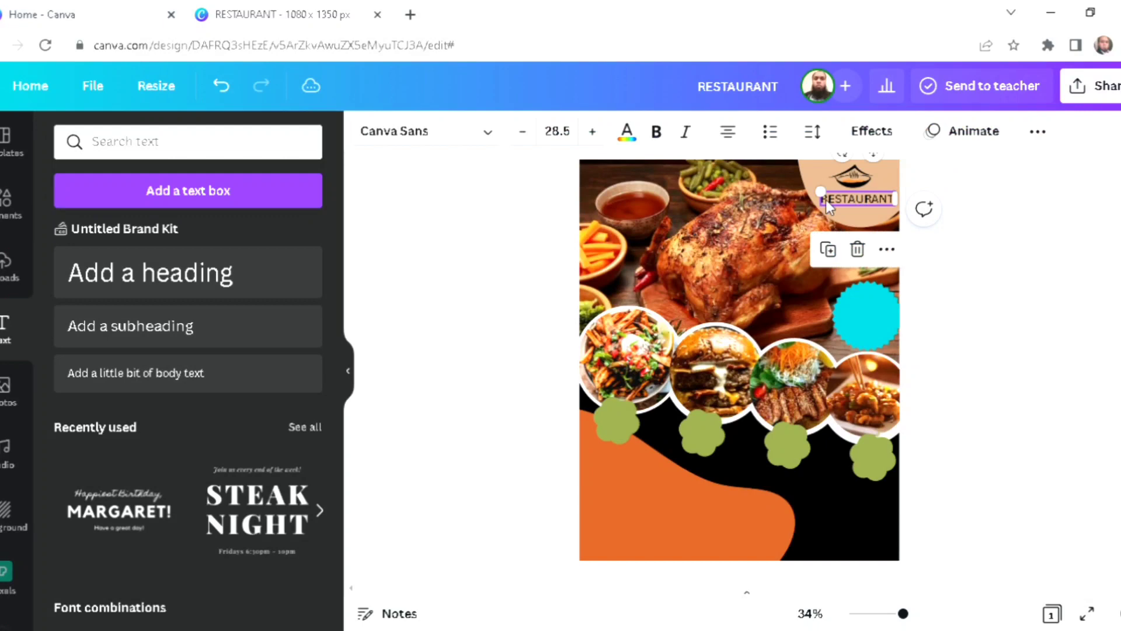
click(631, 134)
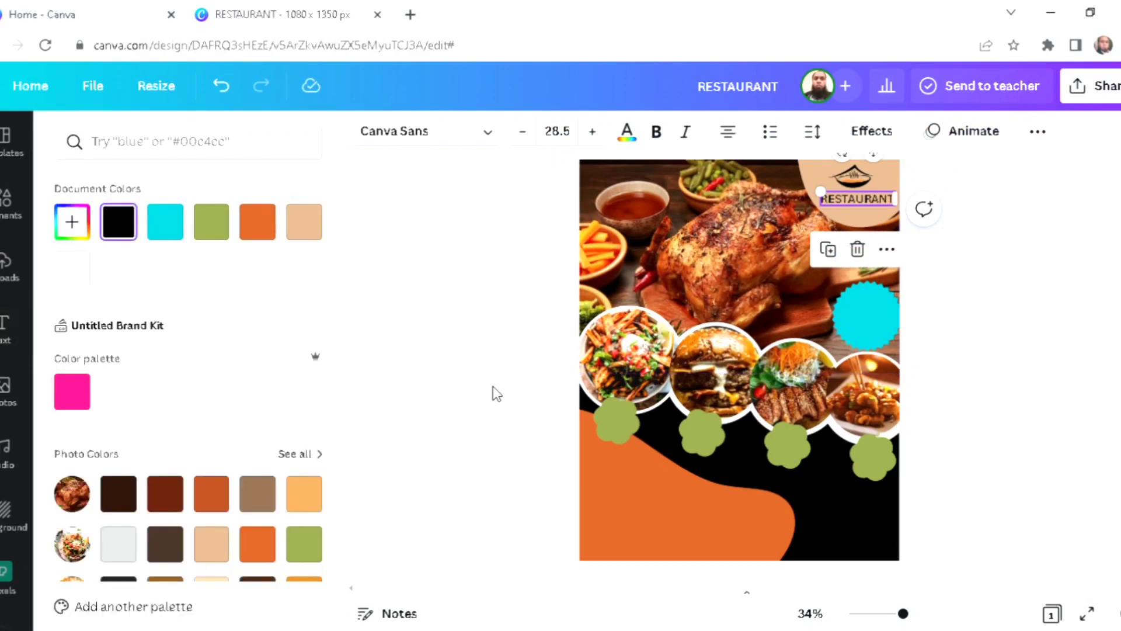
scroll(250, 503, down, 1)
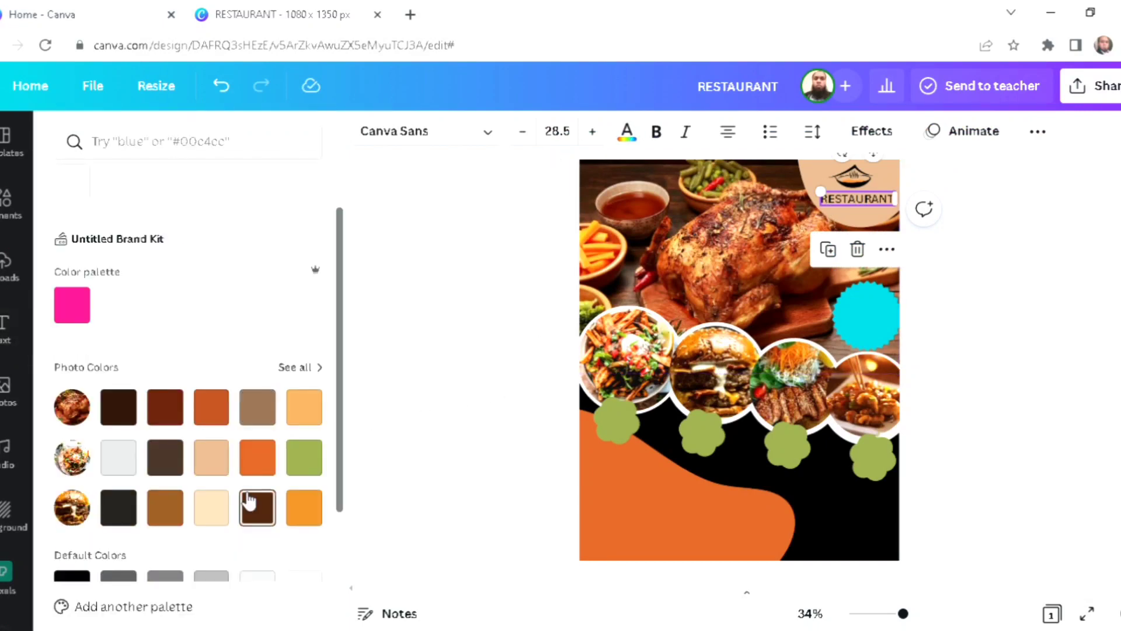
click(124, 465)
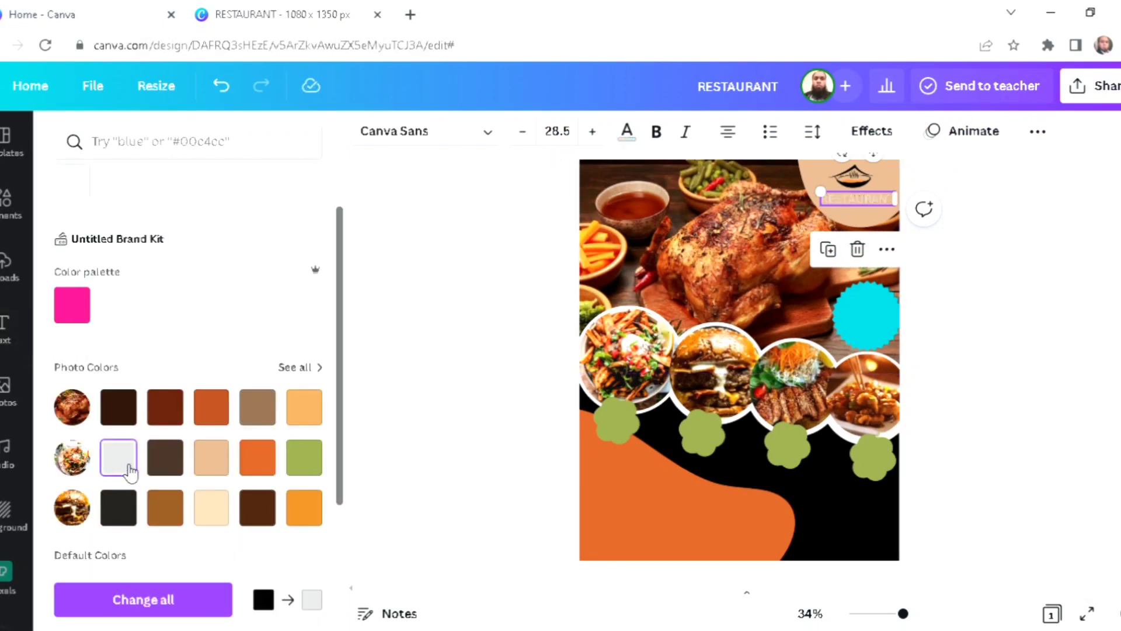
click(182, 522)
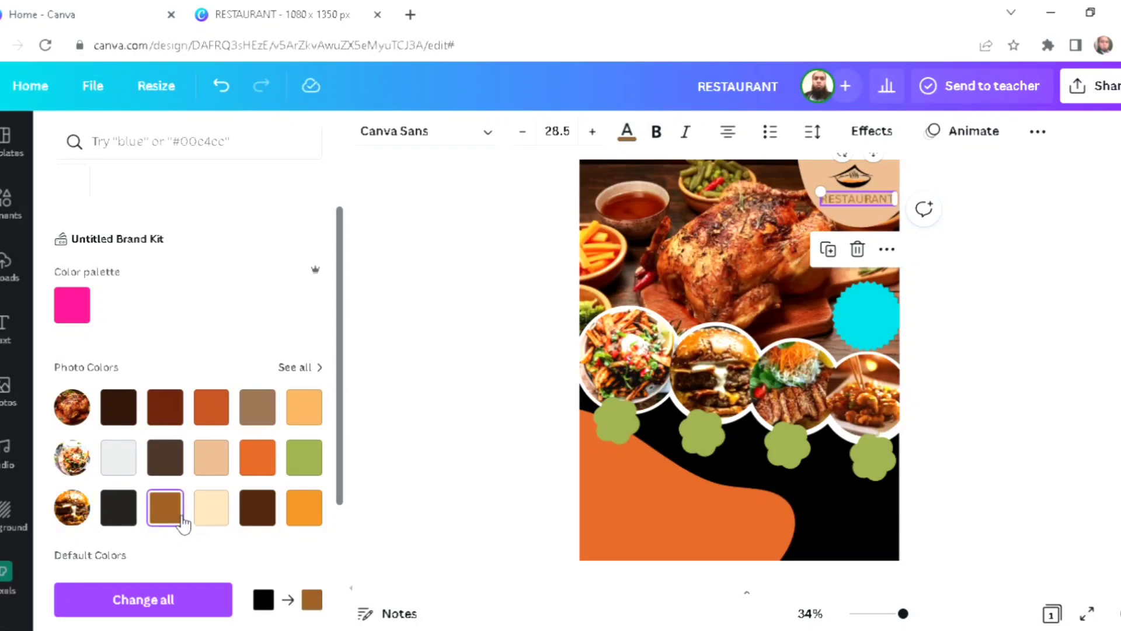
click(128, 524)
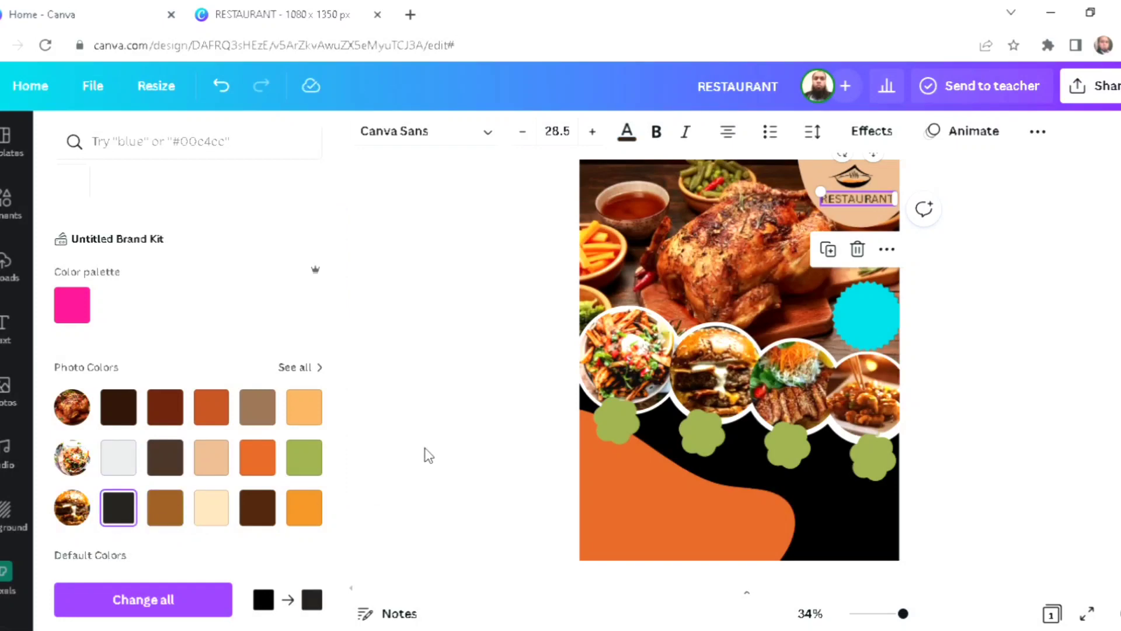
- Add a text box reading "$6" and center it on the first green cloud callout
key(t)
key(BackSpace)
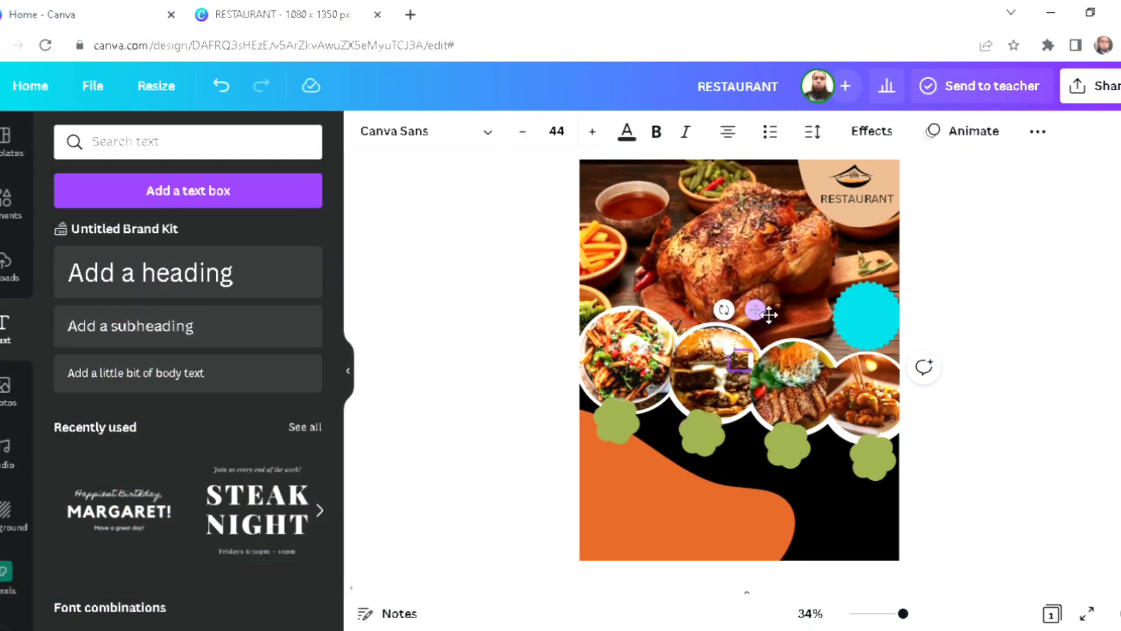
text($6)
drag(766, 316, 638, 379)
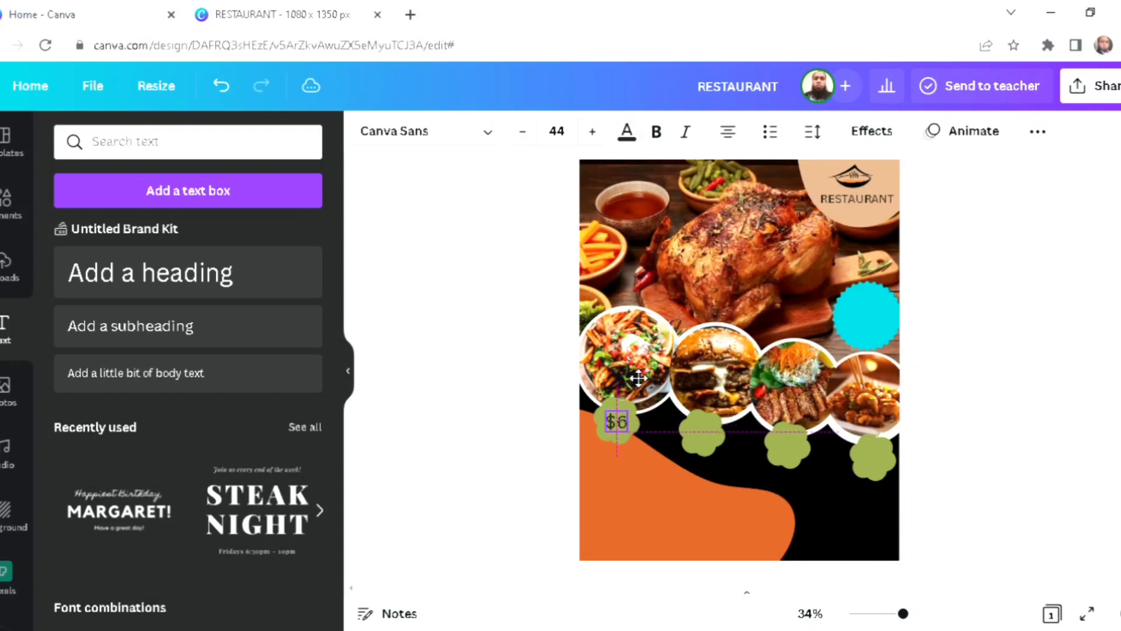
click(529, 425)
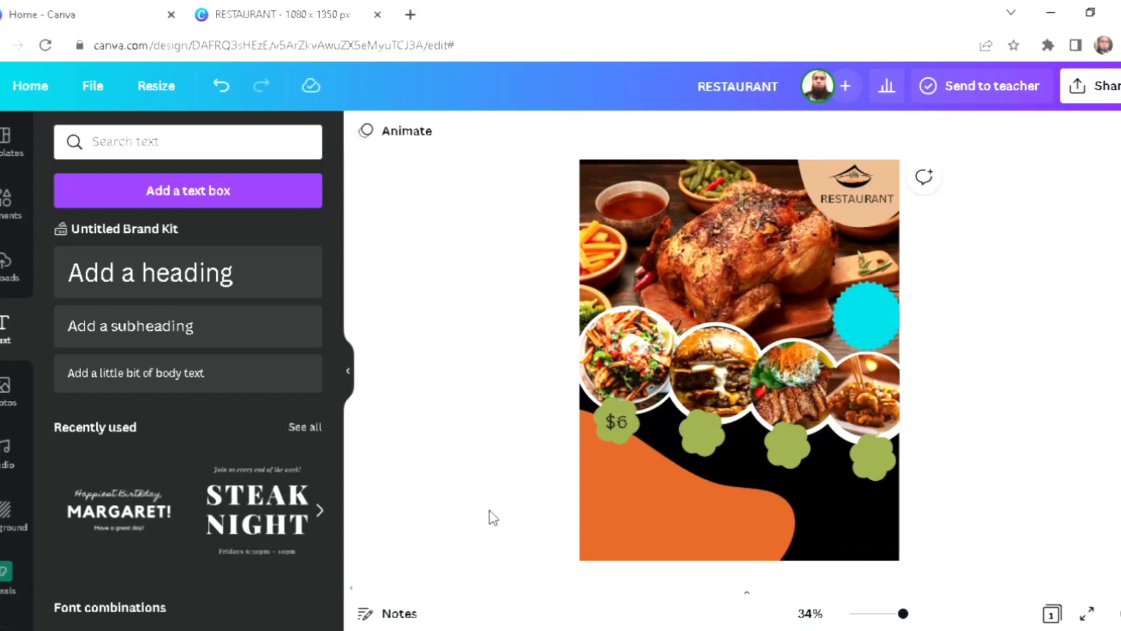
- Try cream on the $6 price text, and settle on the light grey from the photo colors
click(623, 422)
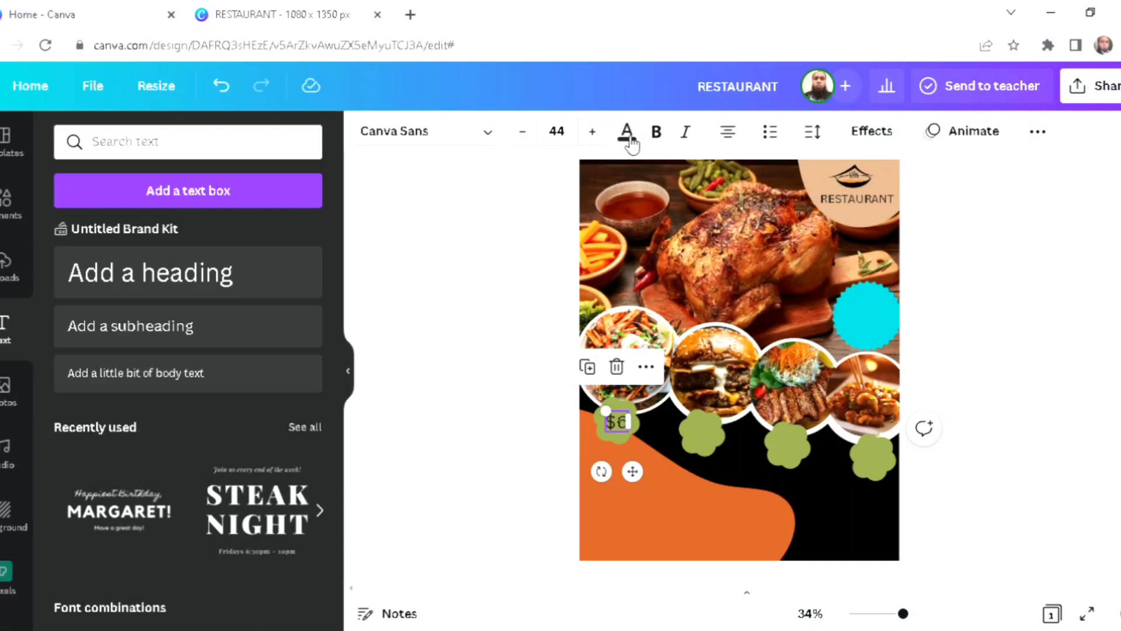
click(627, 132)
scroll(230, 459, down, 2)
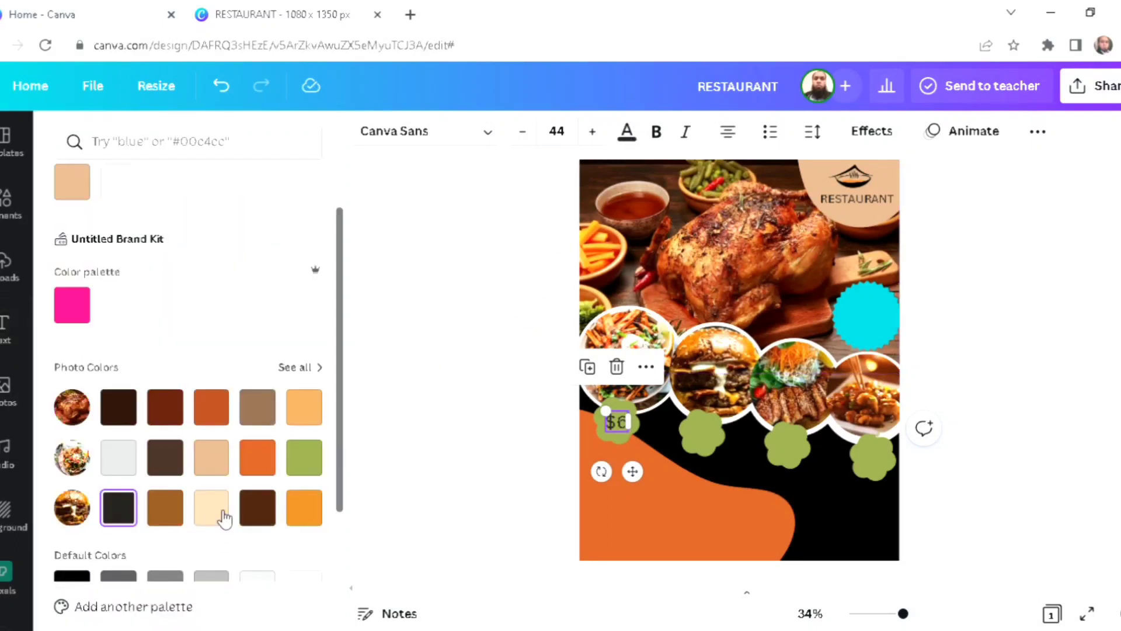
click(223, 517)
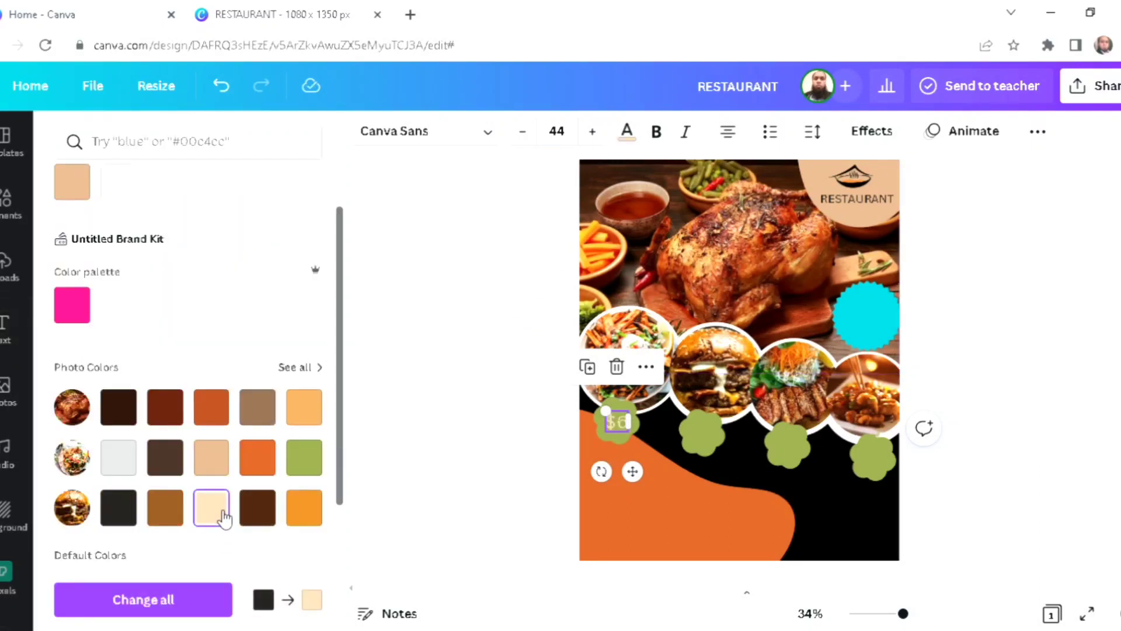
click(119, 466)
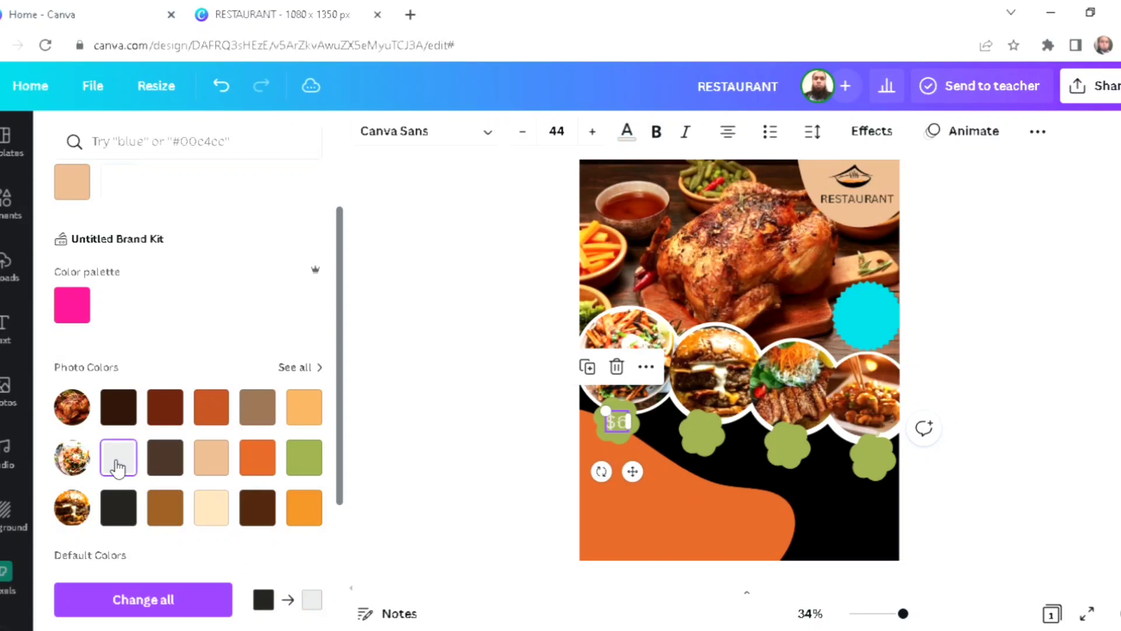
- Recolor the $6 price text cream from the burger photo colors and nudge it into the center of its green callout
click(213, 511)
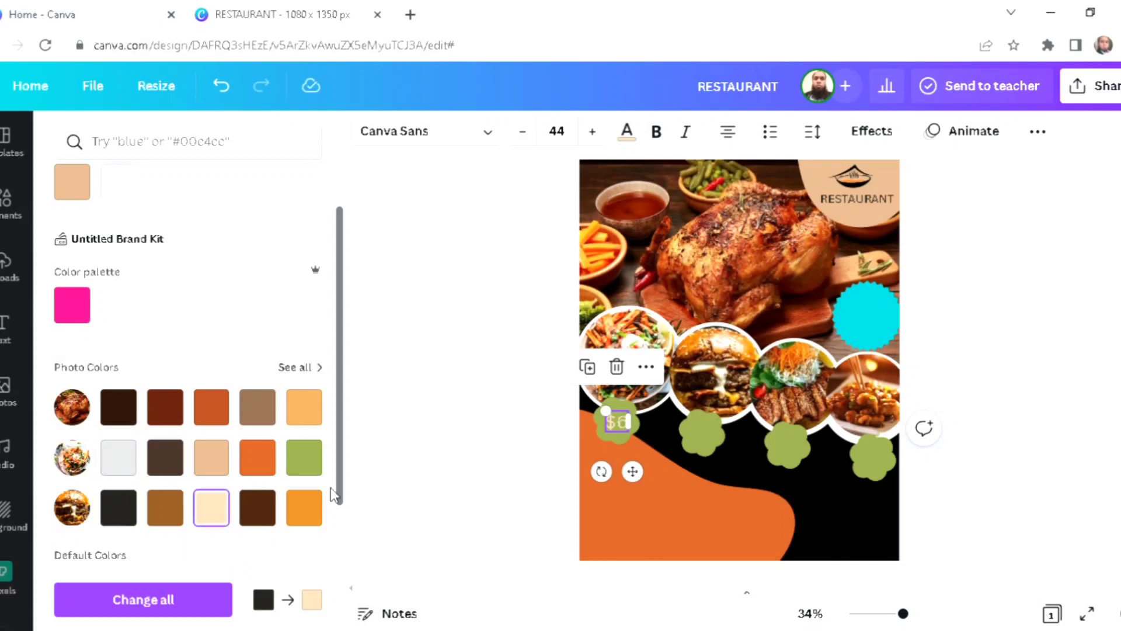
click(437, 405)
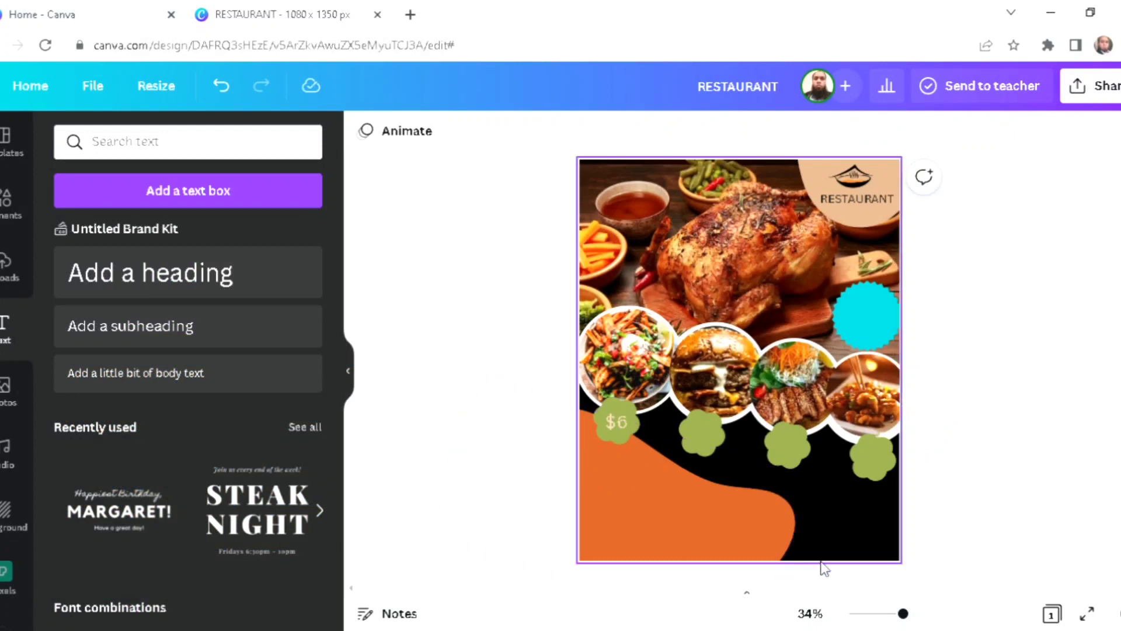
drag(903, 614, 921, 613)
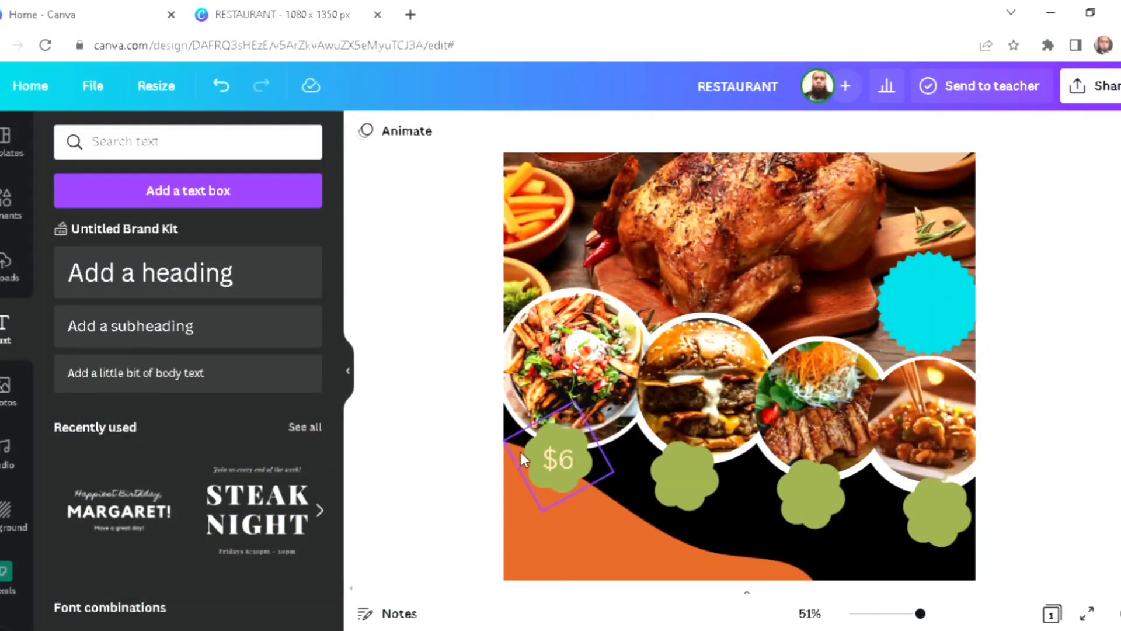
click(563, 461)
drag(560, 457, 575, 474)
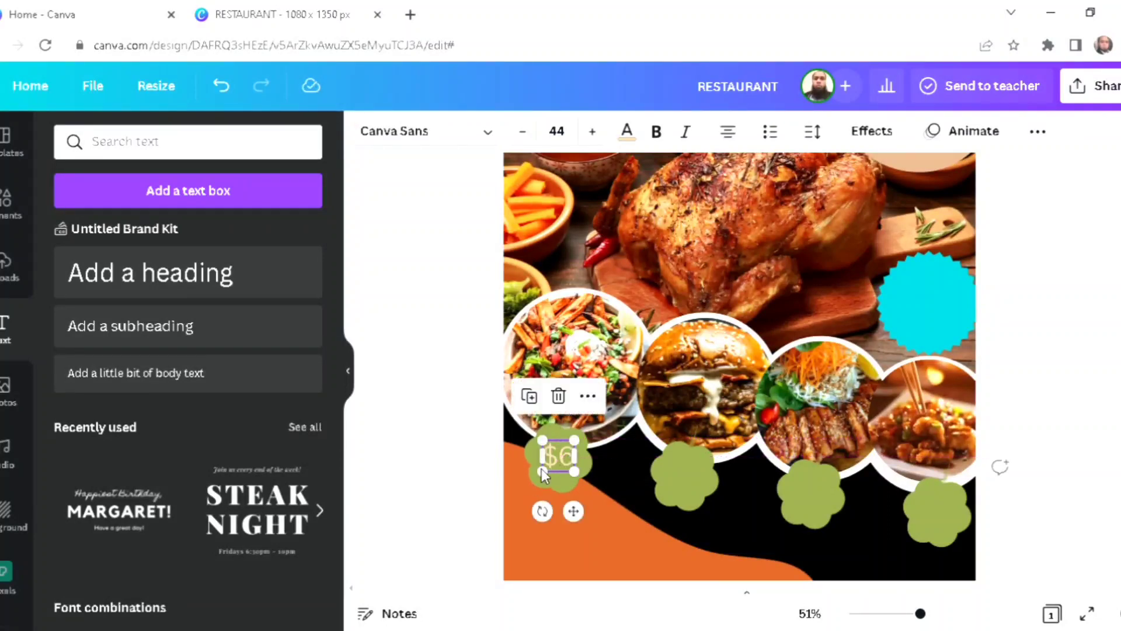
- Duplicate the $6 price onto the second green callout below the burger photo and change it to $8
click(540, 403)
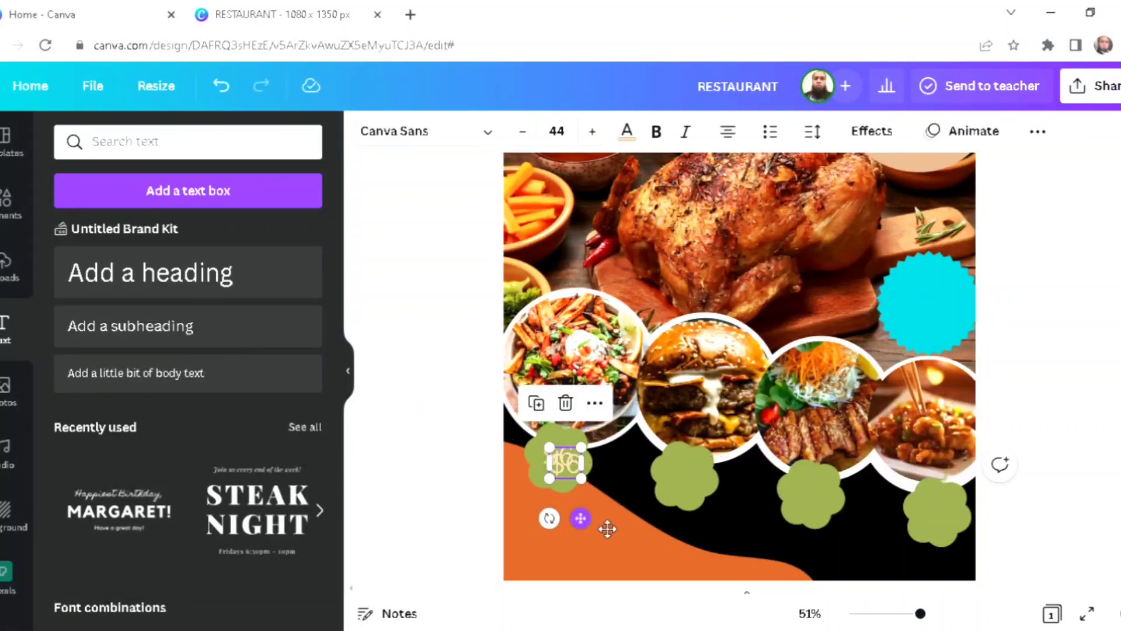
drag(608, 528, 709, 541)
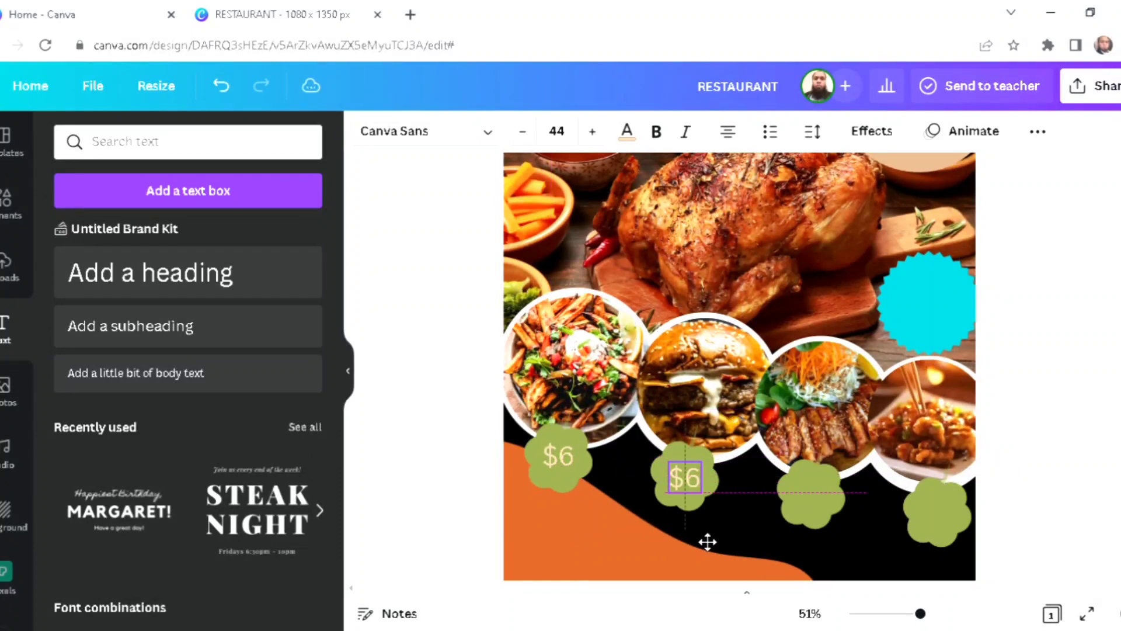
click(701, 487)
double_click(701, 486)
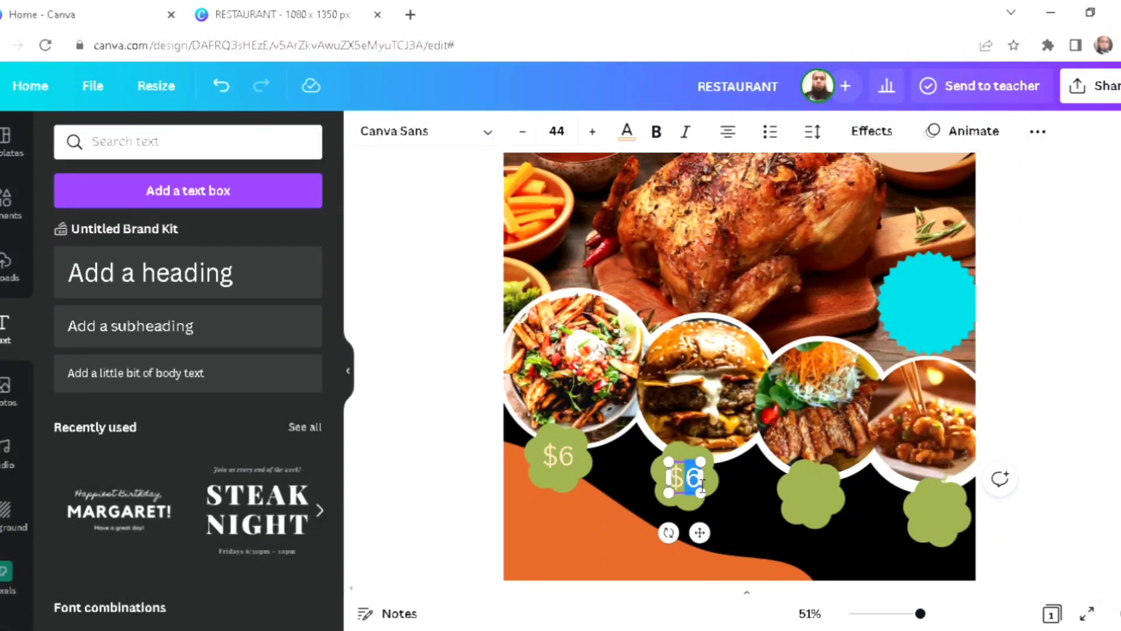
text(8)
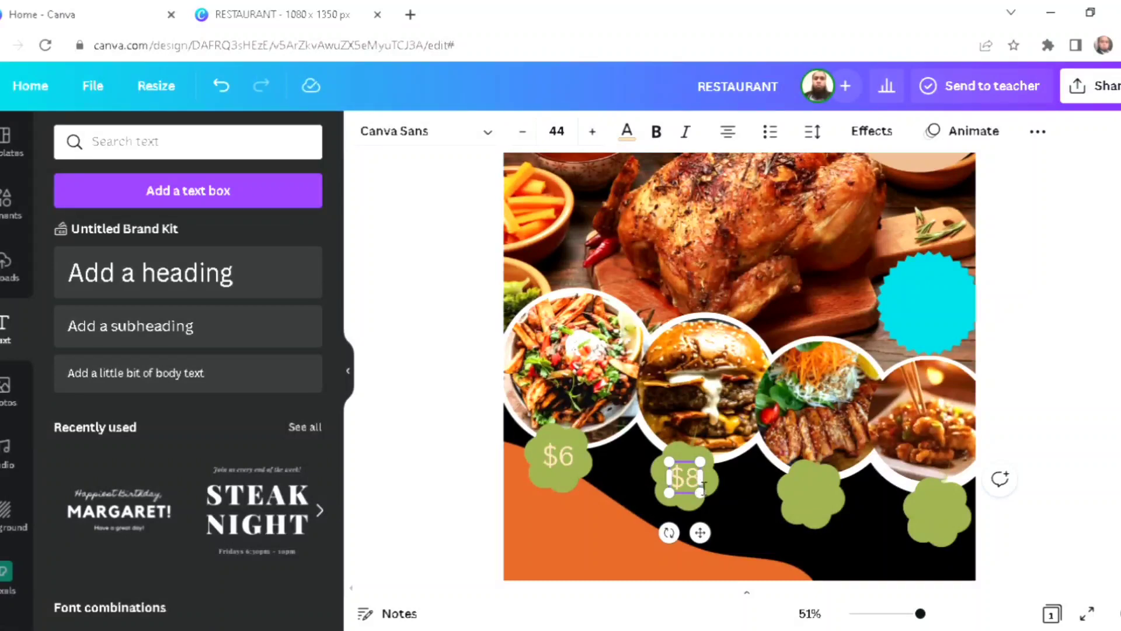
click(1056, 404)
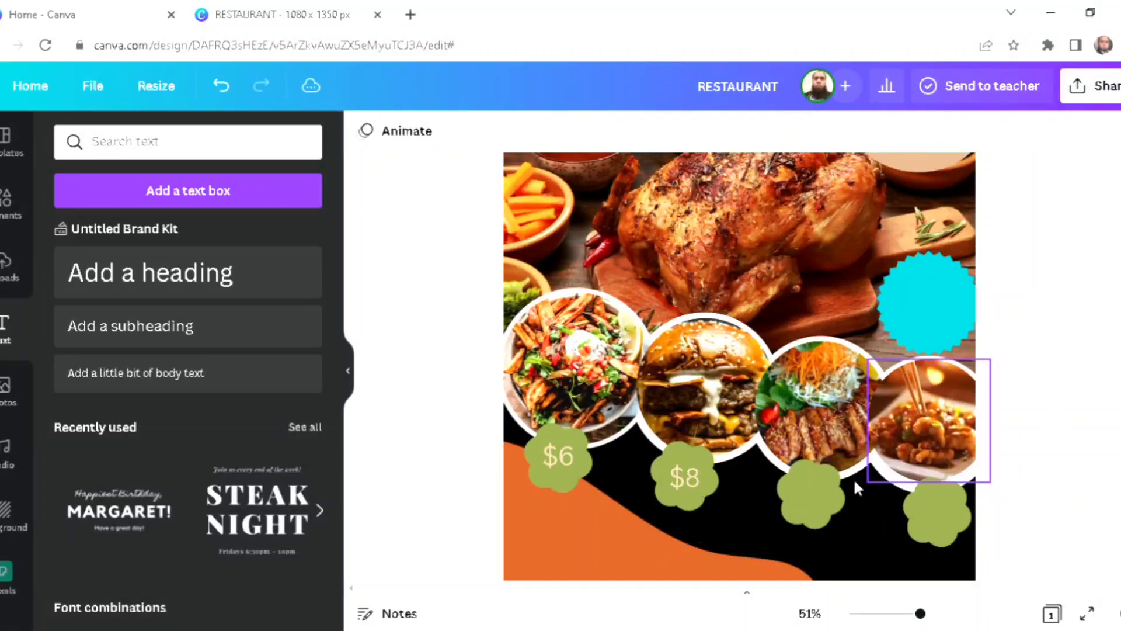
- Duplicate the $8 price onto the third green callout below the steak photo and change it to $12
click(682, 477)
click(663, 426)
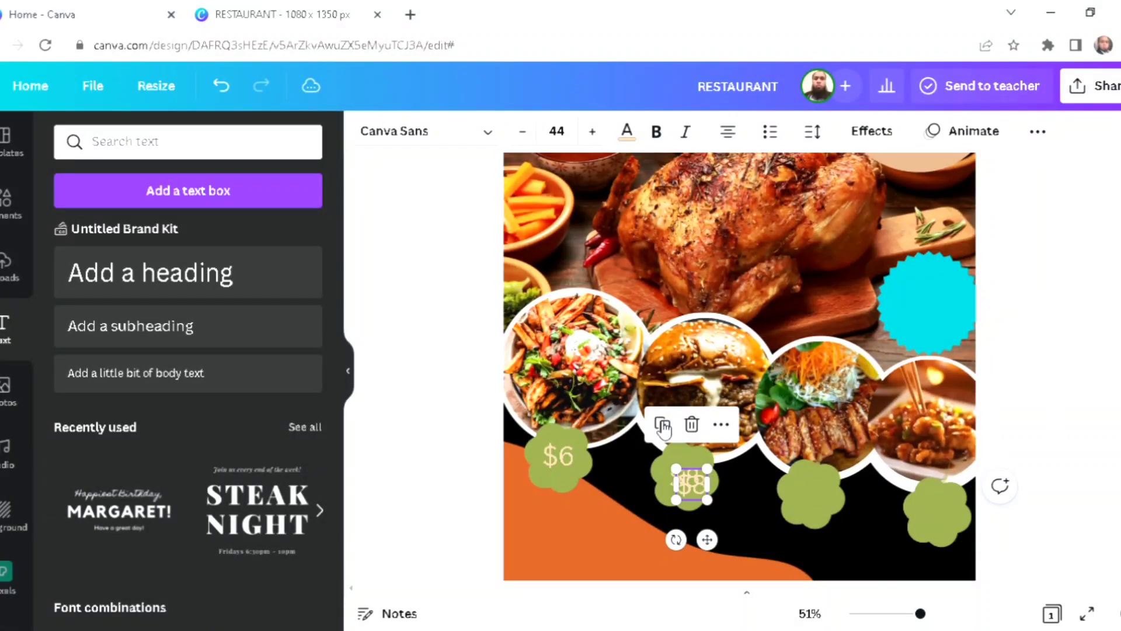
drag(707, 540, 842, 558)
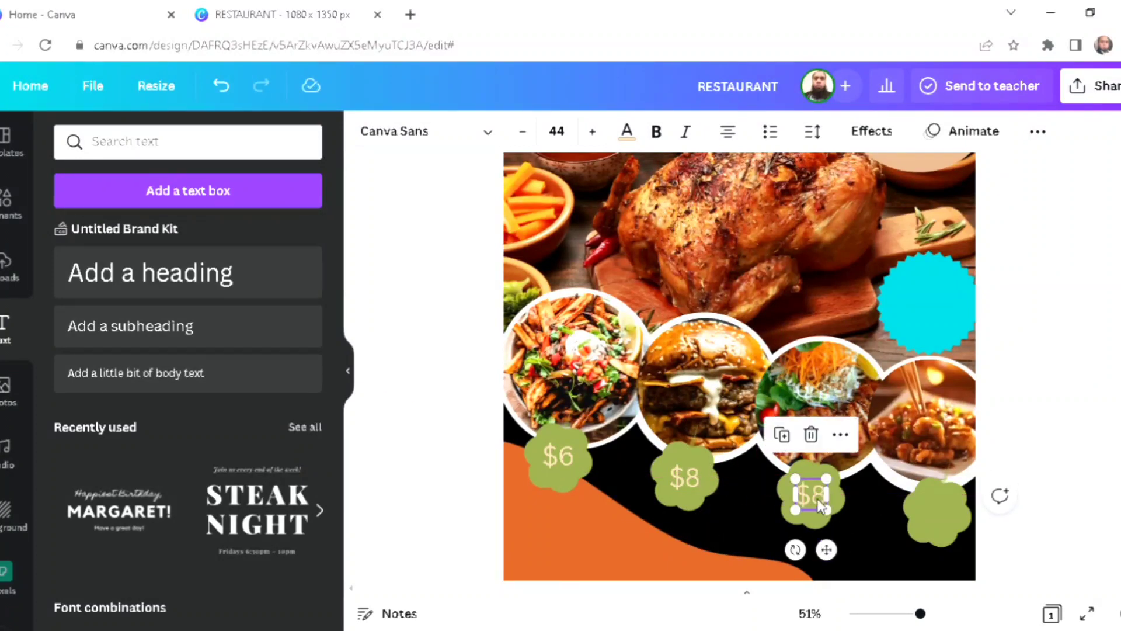
double_click(822, 504)
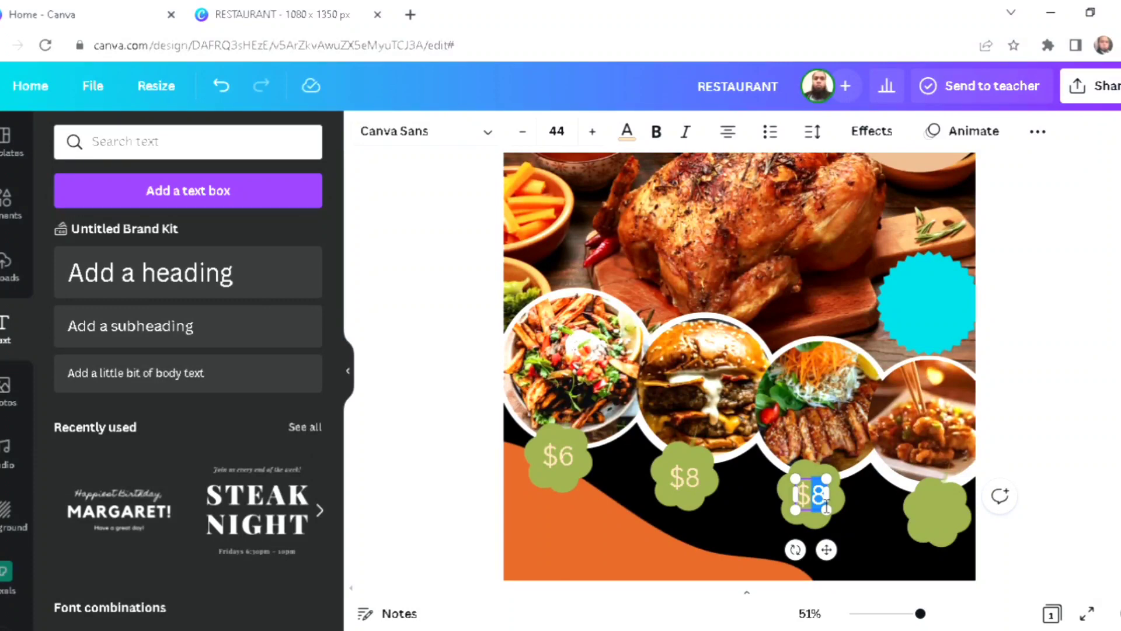
text(12)
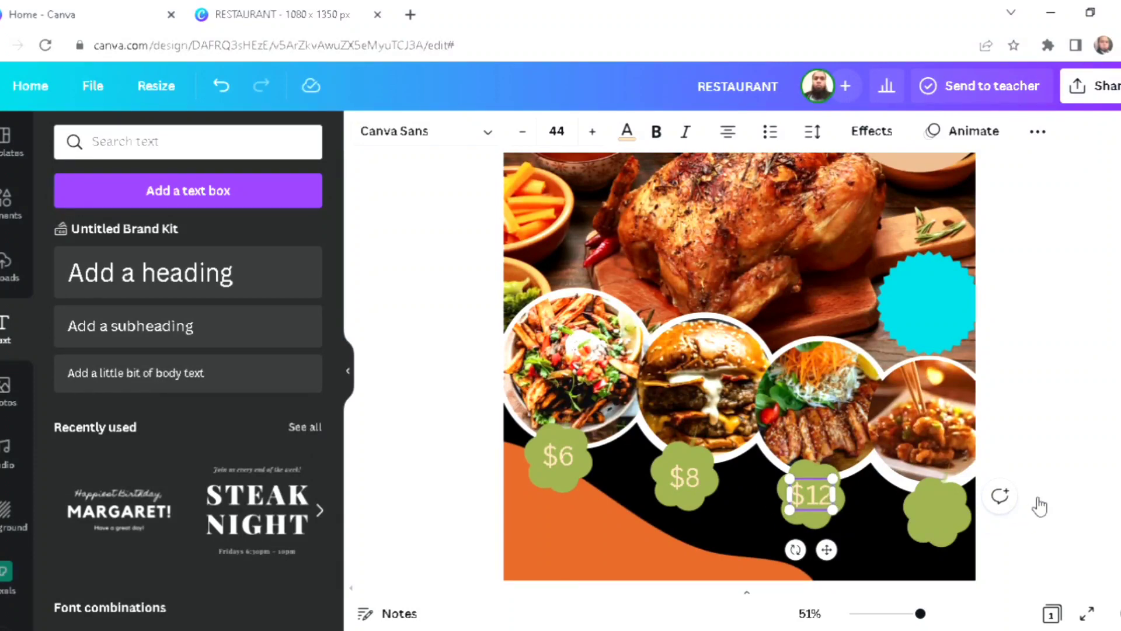
click(1060, 455)
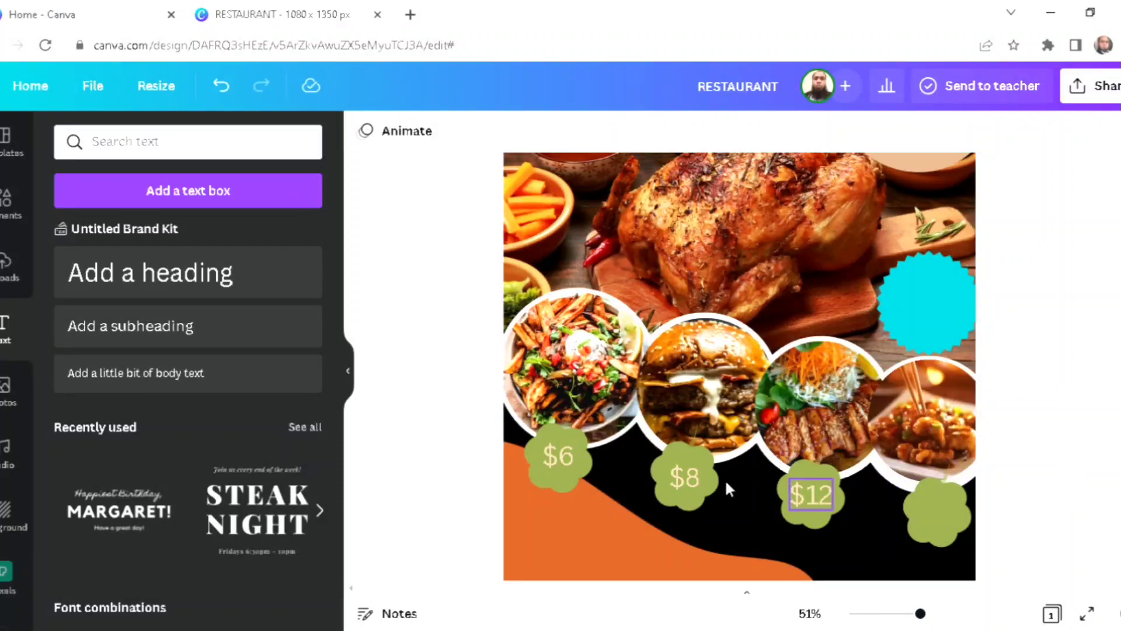
- Duplicate the $12 price onto the fourth green callout and change it to $5
click(821, 496)
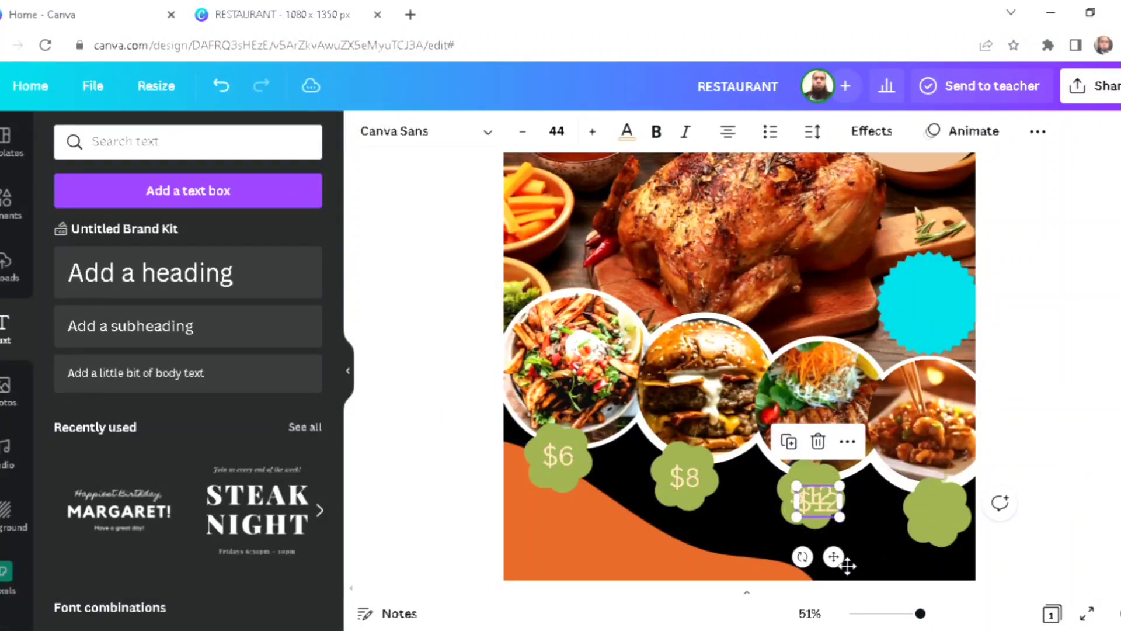
key(ctrl+d)
drag(876, 560, 970, 583)
double_click(947, 517)
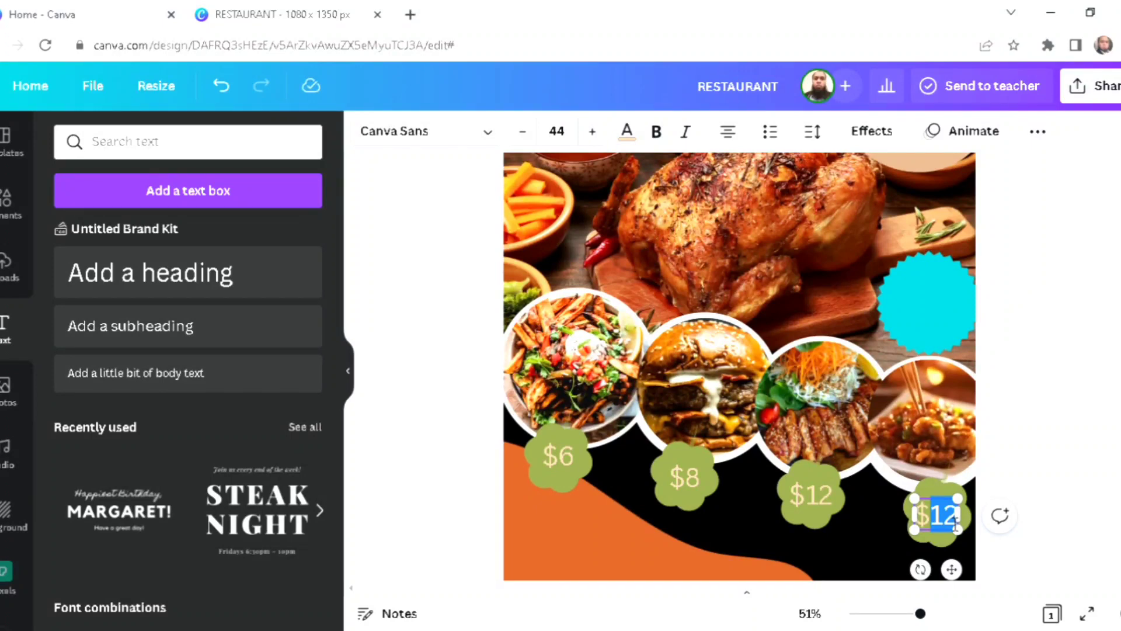
text(5)
click(1077, 400)
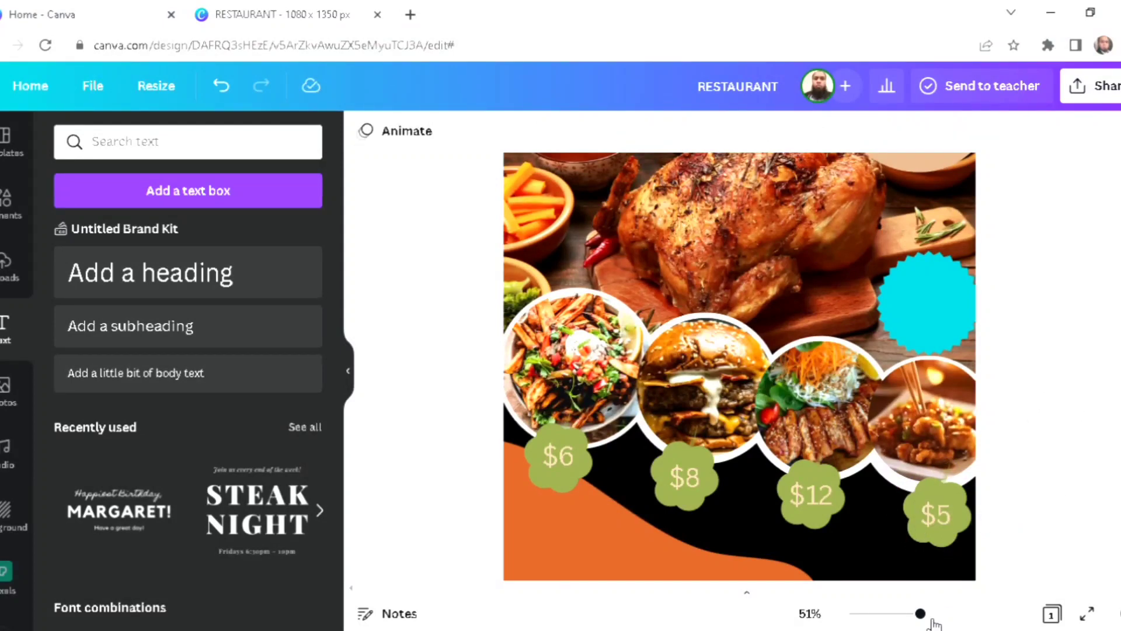
- Add a heading reading "DELICIOUS FOOD", shrink it to font size 48.1 and place it on the orange blob
drag(928, 623, 907, 626)
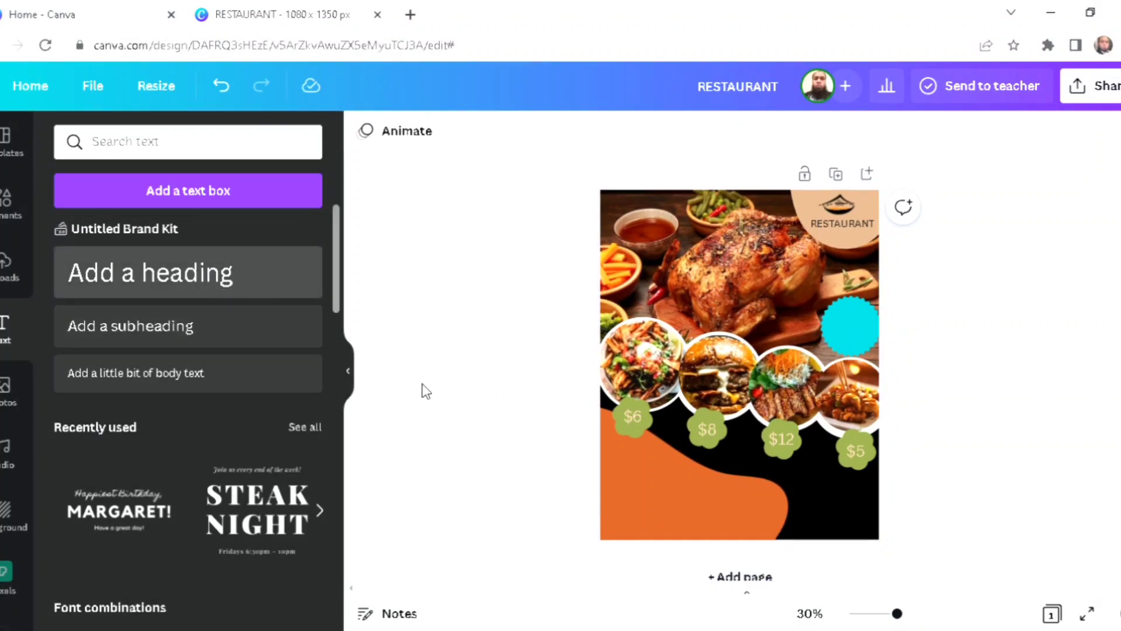
text(DELICIOUS FOOD)
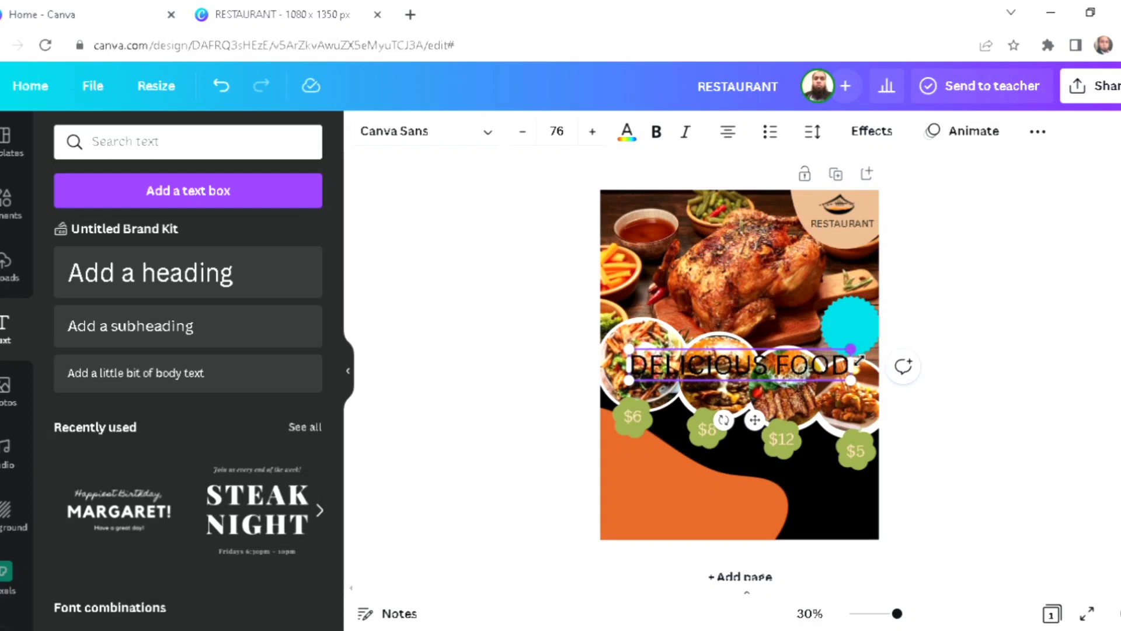
drag(854, 352, 770, 361)
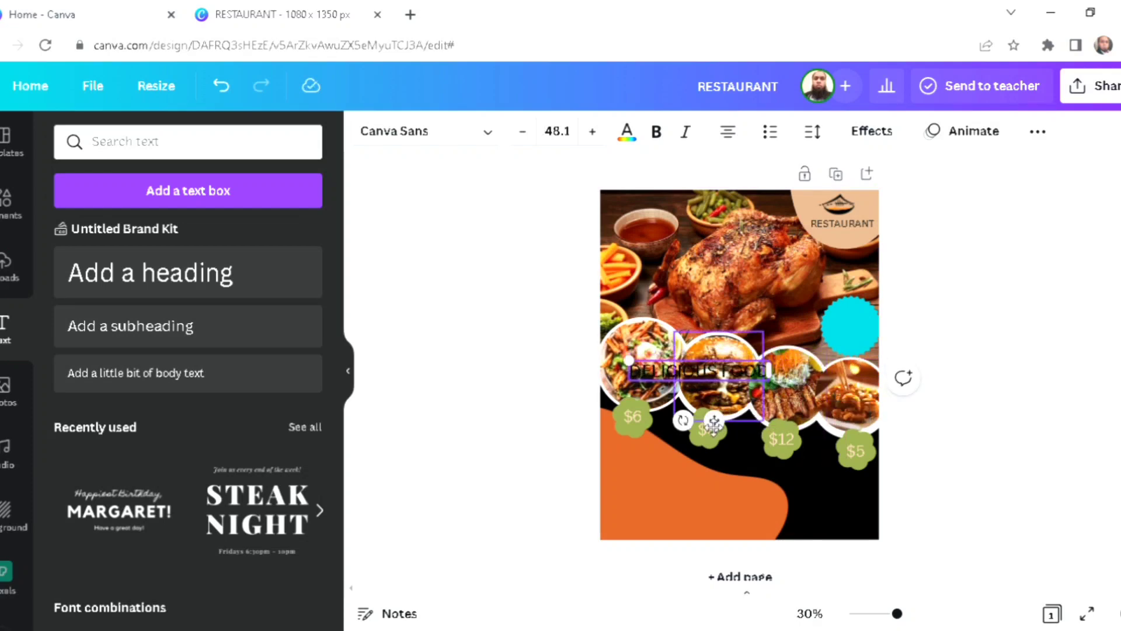
drag(713, 422, 701, 531)
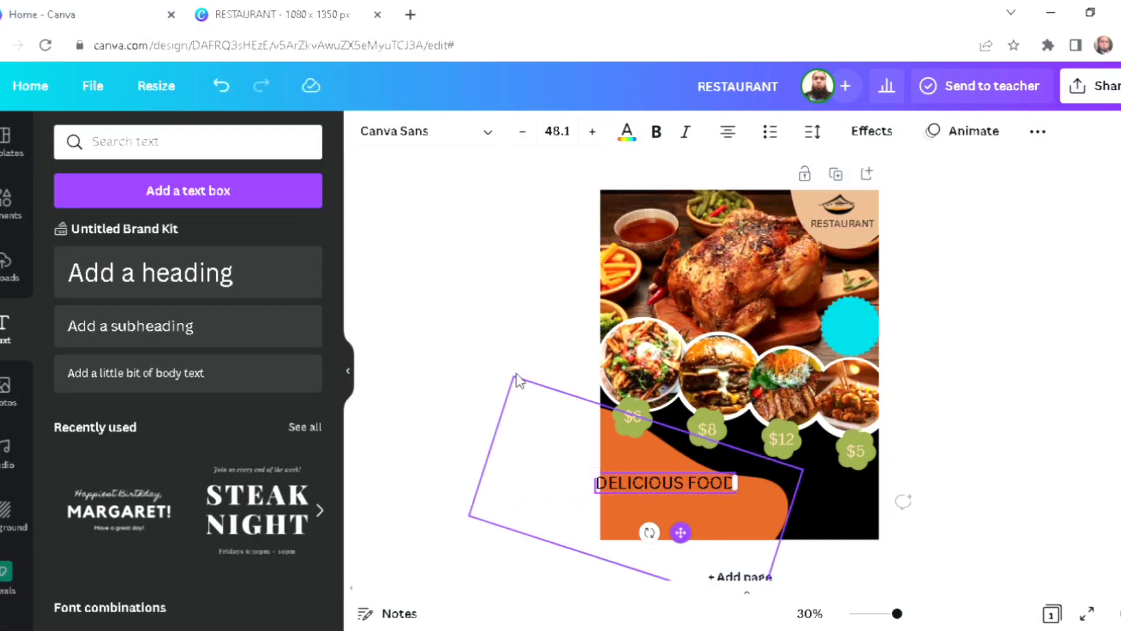
click(496, 400)
- Add left-aligned body text repeating "Delicious food." and fit it below the DELICIOUS FOOD heading on the orange blob
key(t)
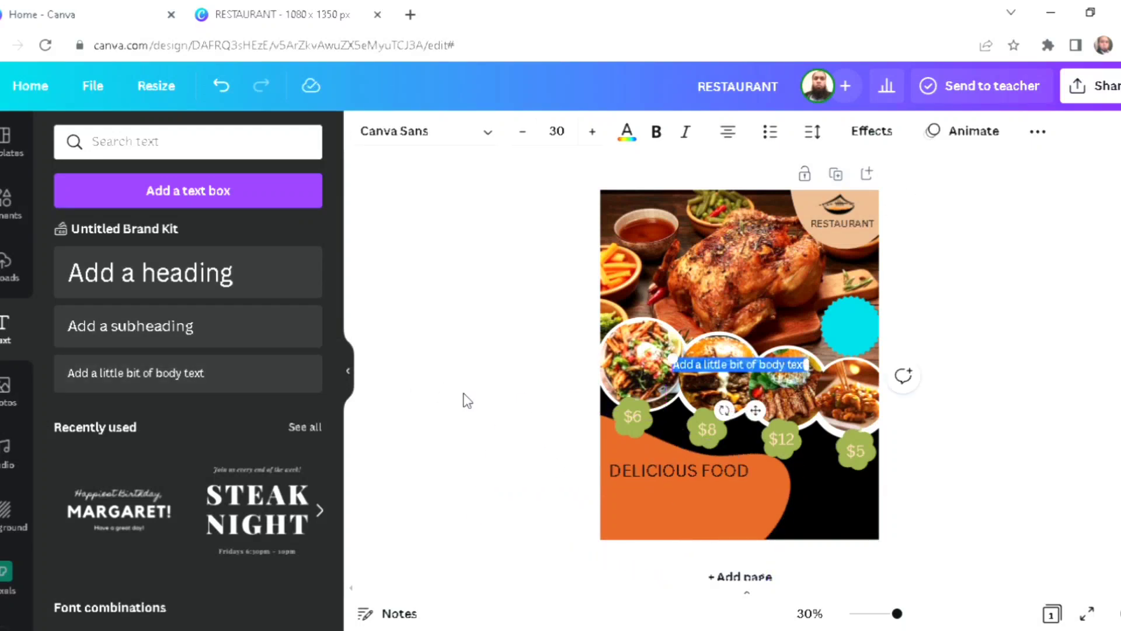
text(delicious food)
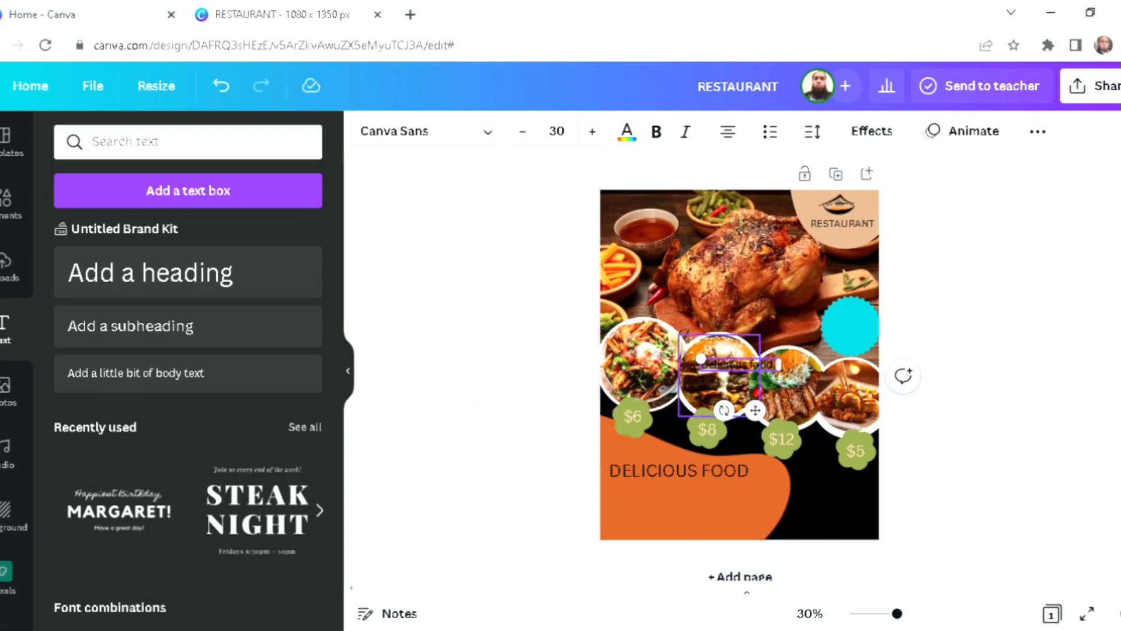
drag(765, 409, 624, 518)
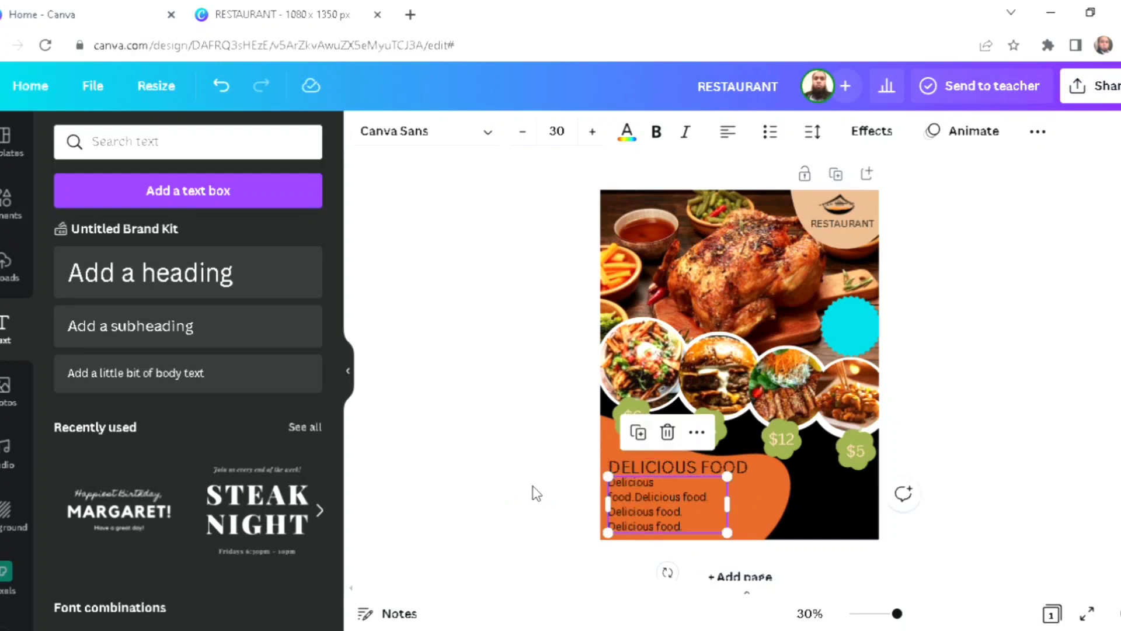
- Color the "Delicious food." body text light grey from the photo colors
click(627, 135)
scroll(237, 468, down, 2)
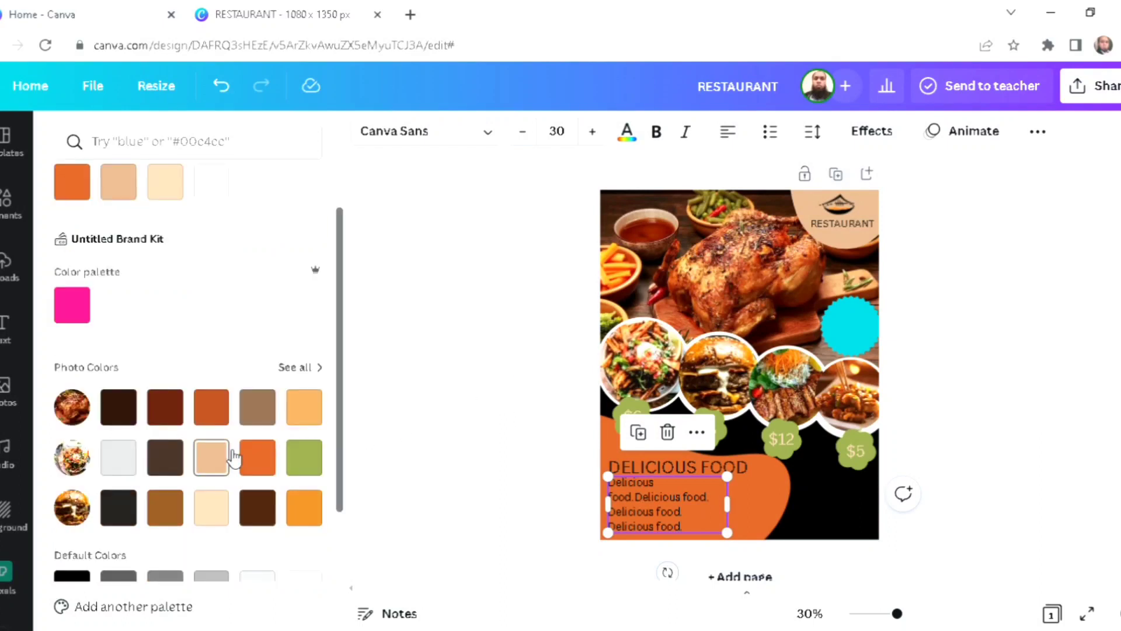
click(120, 458)
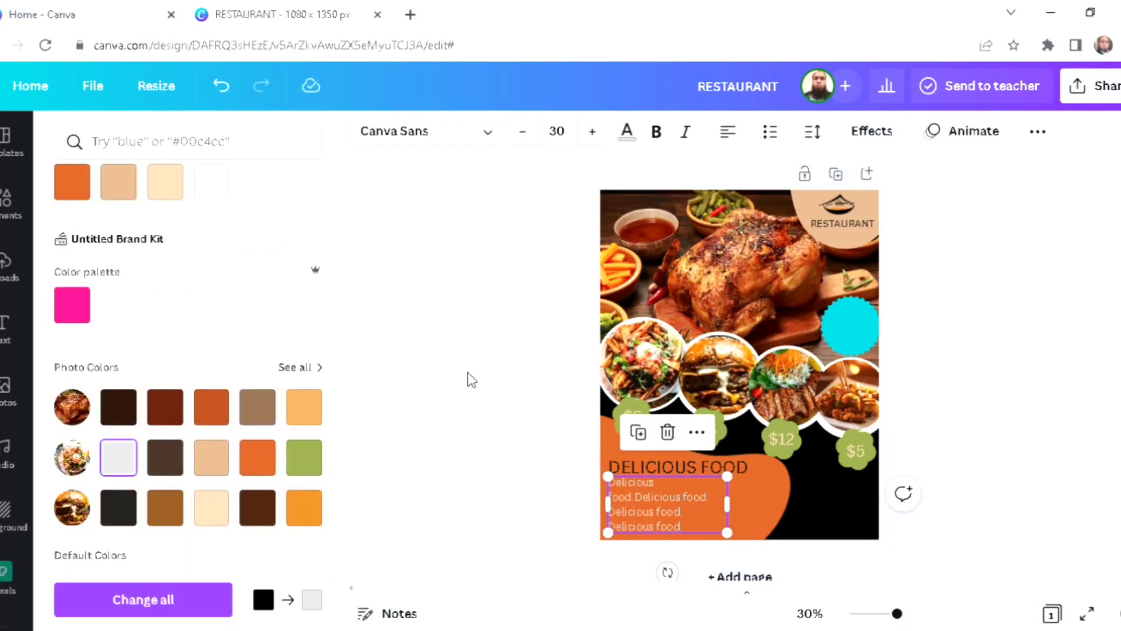
click(472, 381)
- Add a heading reading "Contact Us" and move it to the flyer's lower right, over the black area
click(233, 282)
text(Contact Us)
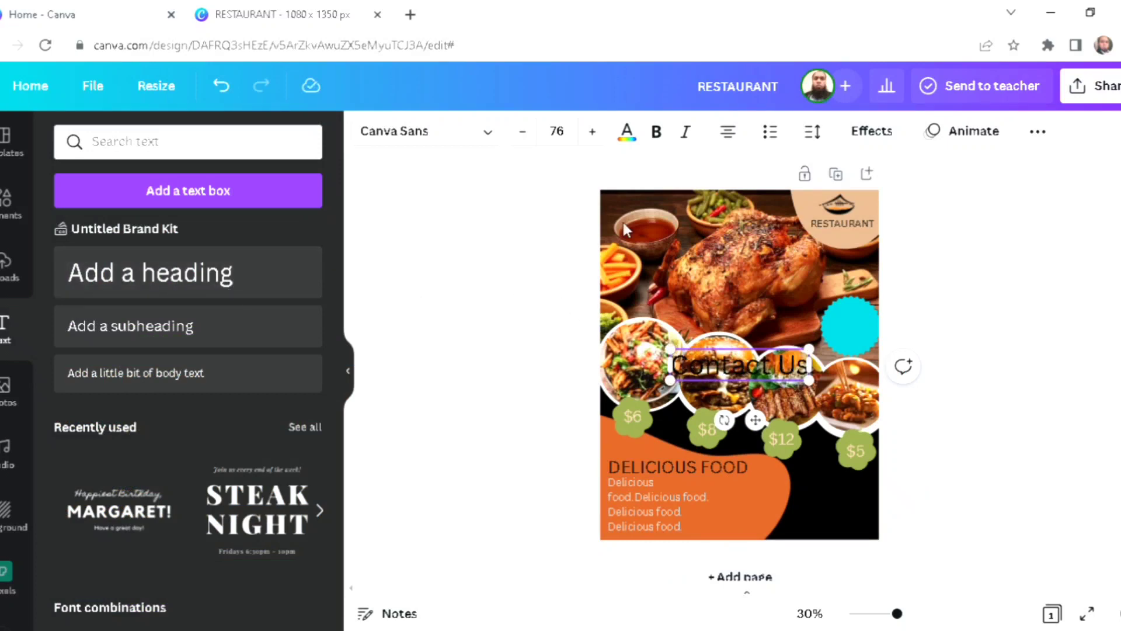
drag(755, 420, 802, 545)
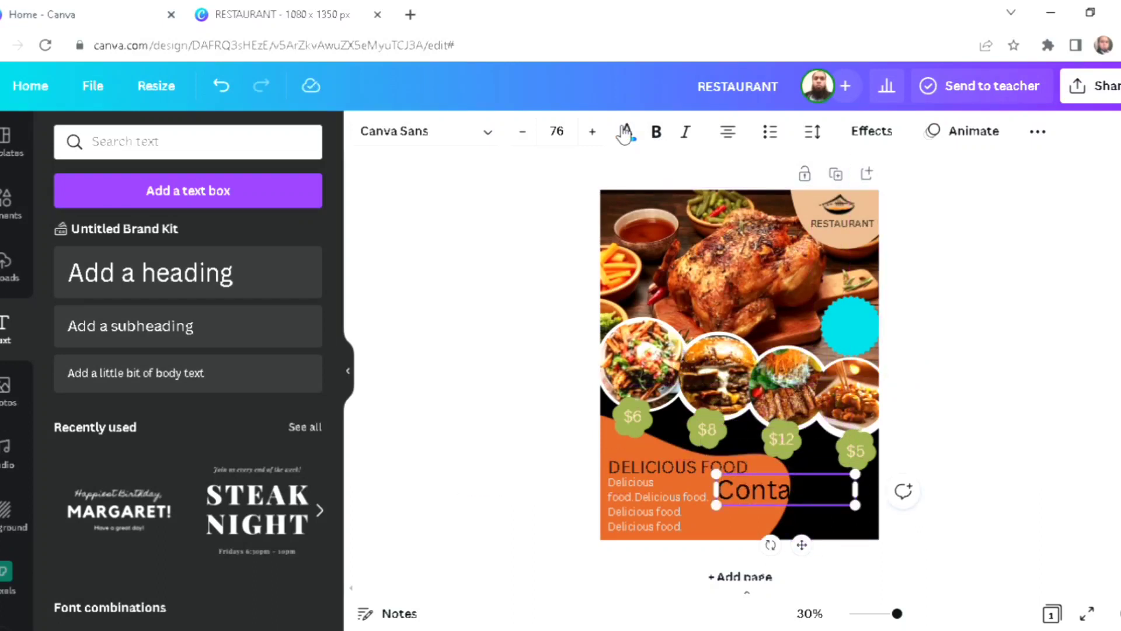
- Color the Contact Us heading white and shrink it to font size 40.3 so it fits the black area
click(625, 133)
scroll(260, 458, down, 2)
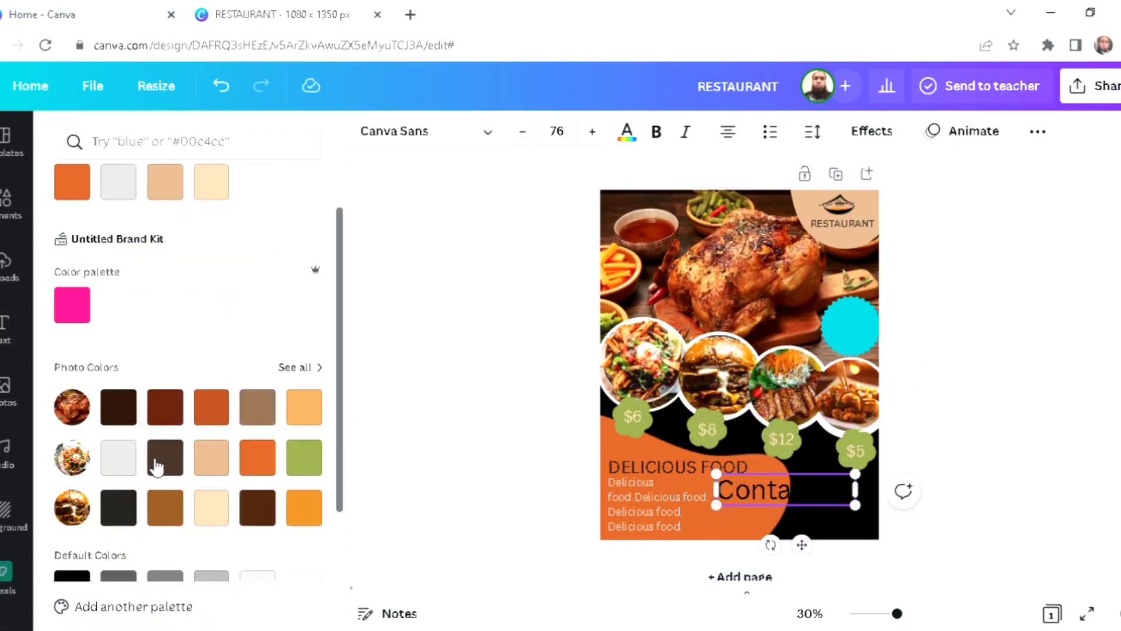
click(126, 466)
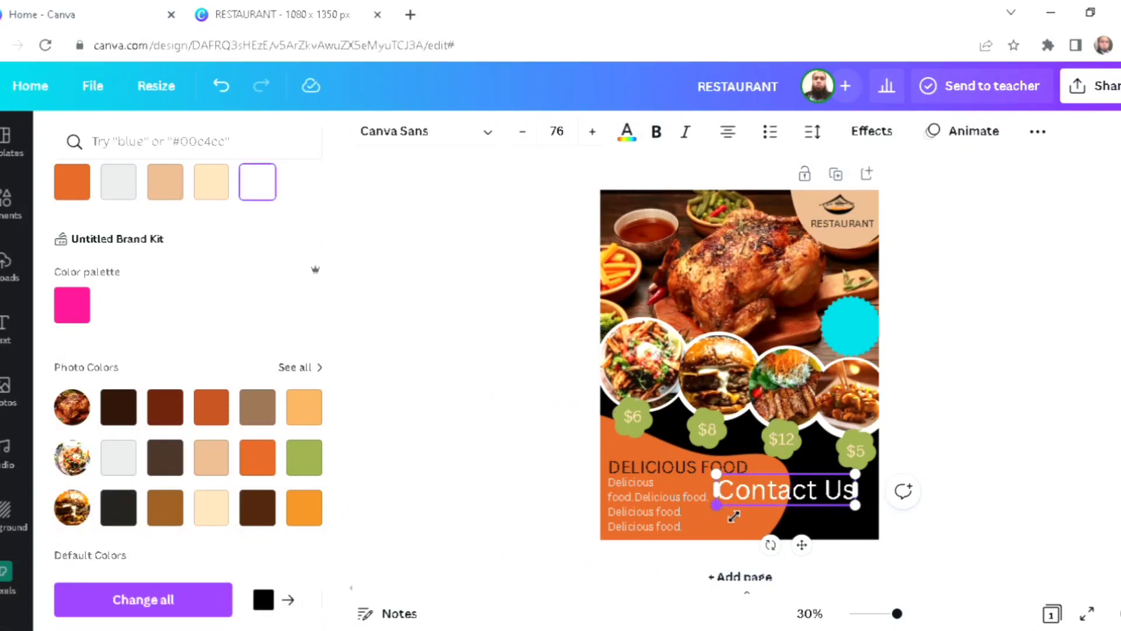
drag(734, 516, 874, 540)
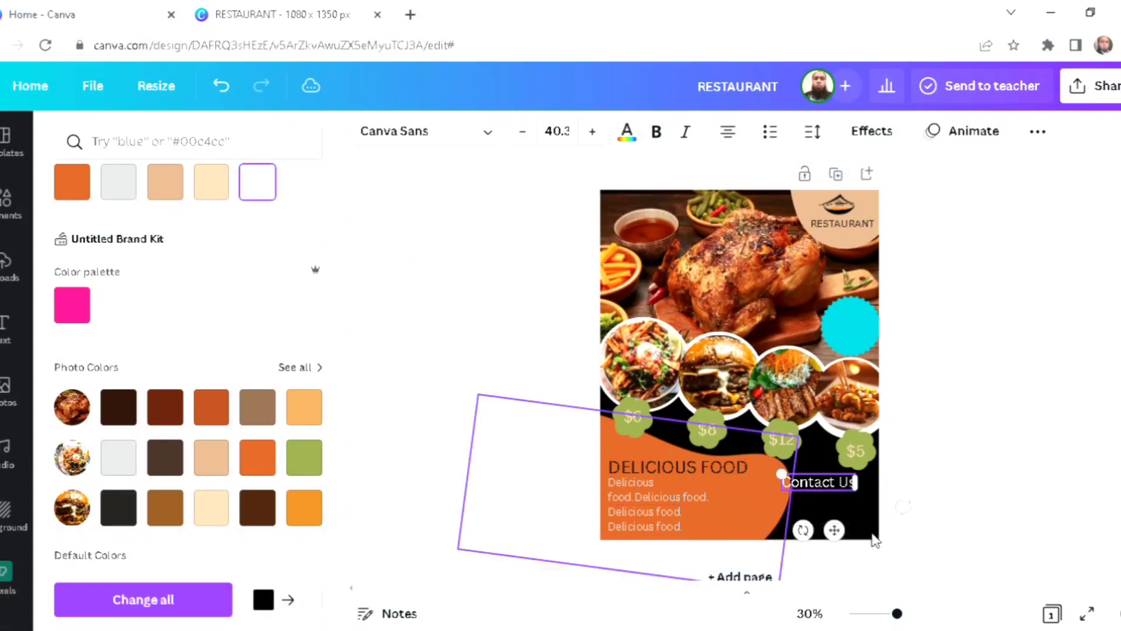
- Search the elements for "location", add the red pin on a green map, shrink it to about 80 x 54 and place it below Contact Us
click(7, 214)
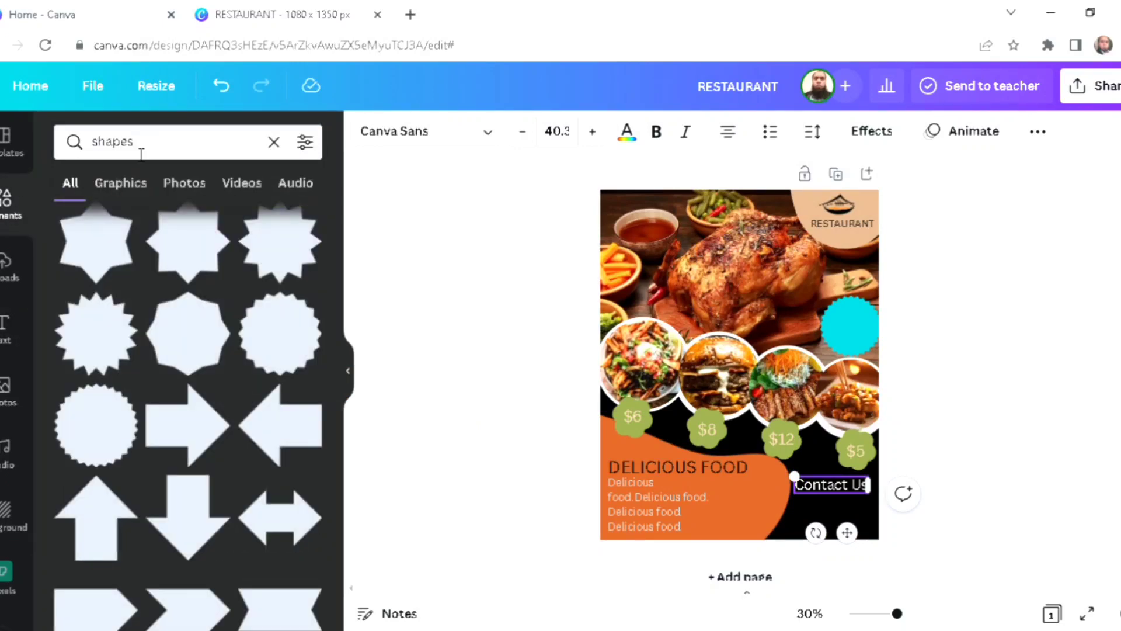
click(270, 142)
text(location)
key(Return)
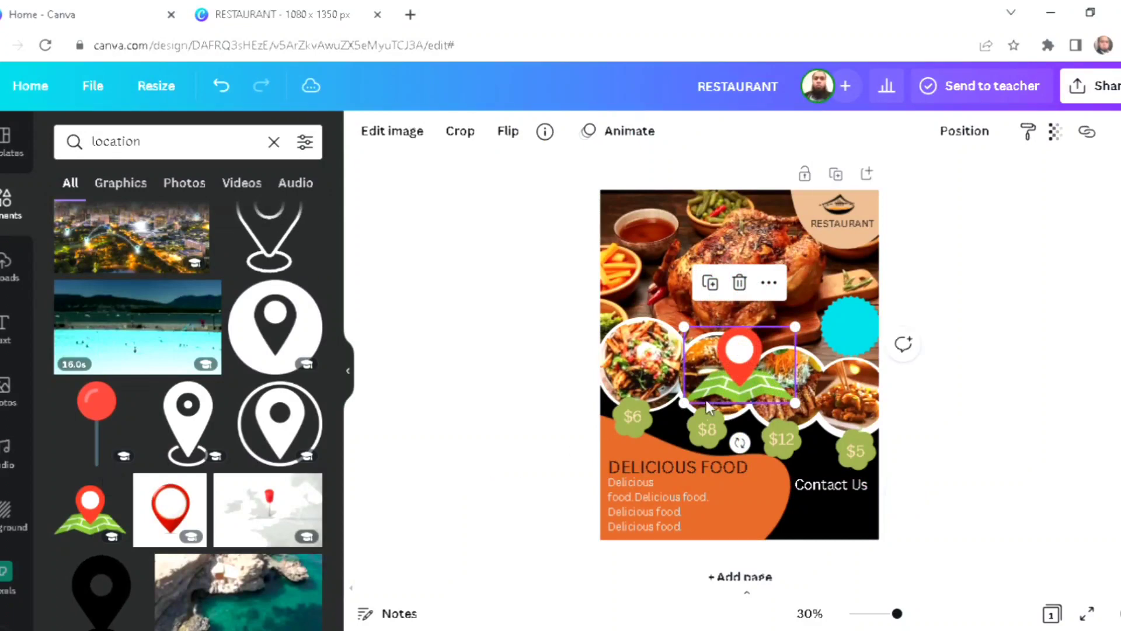
drag(796, 326, 793, 497)
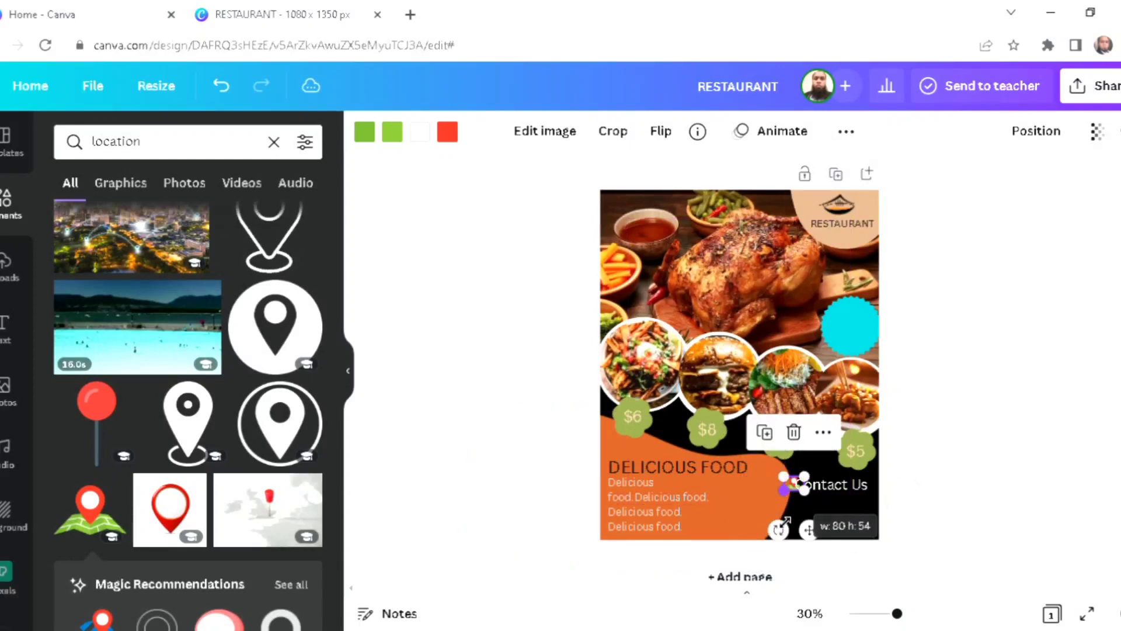
drag(819, 542, 826, 564)
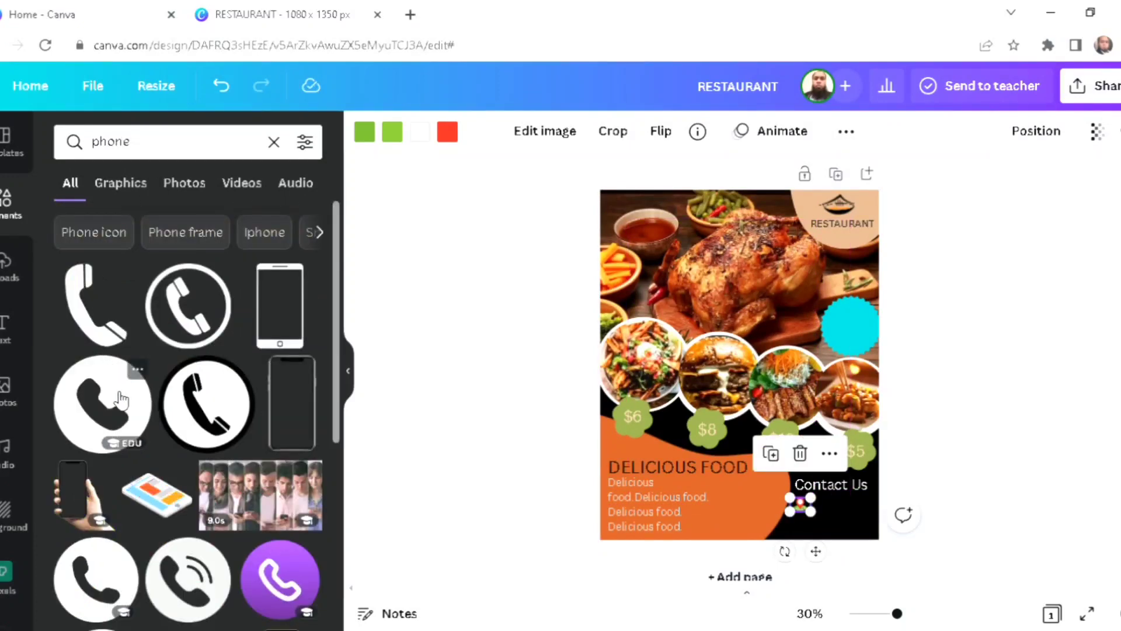
- Add the circled phone handset graphic and recolor it to a white handset and ring on an orange disc
click(182, 414)
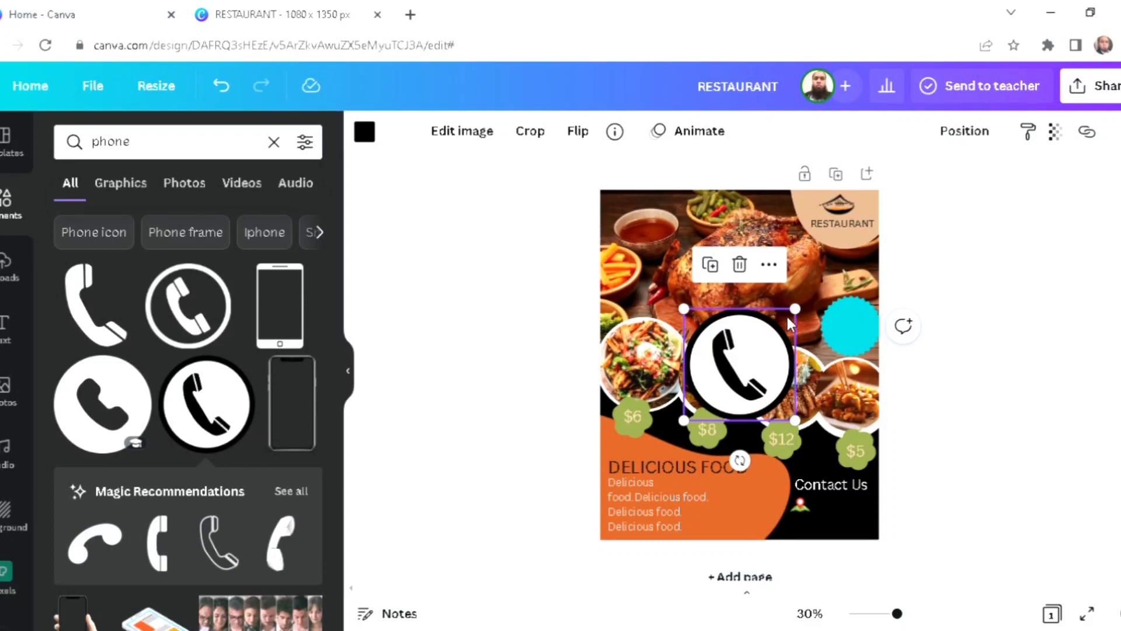
click(364, 133)
click(217, 320)
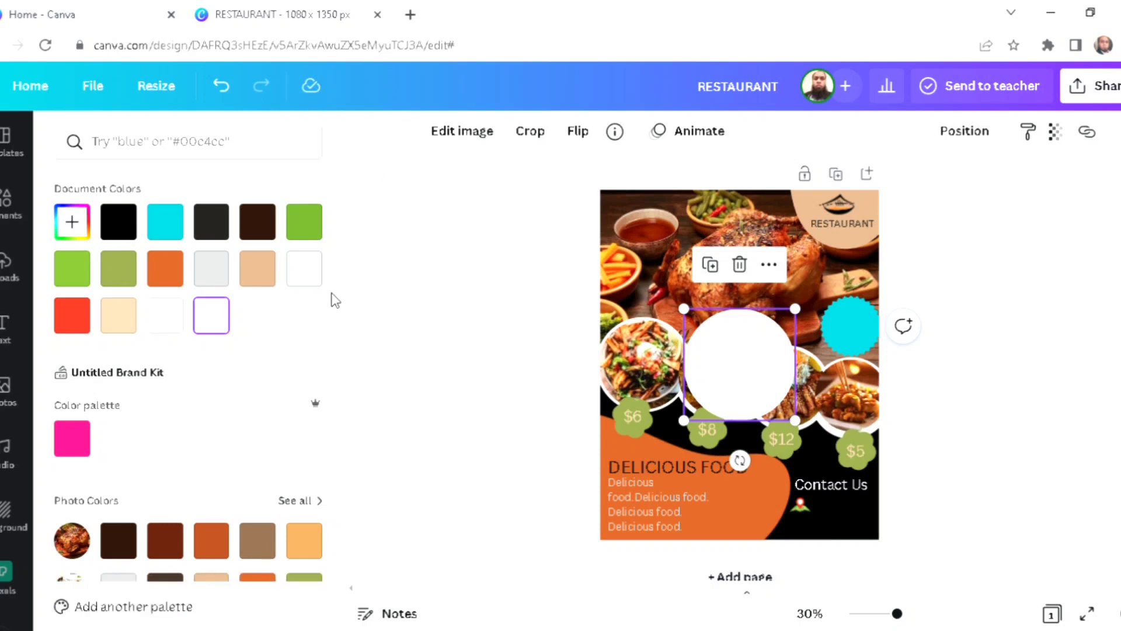
scroll(202, 484, down, 3)
click(257, 418)
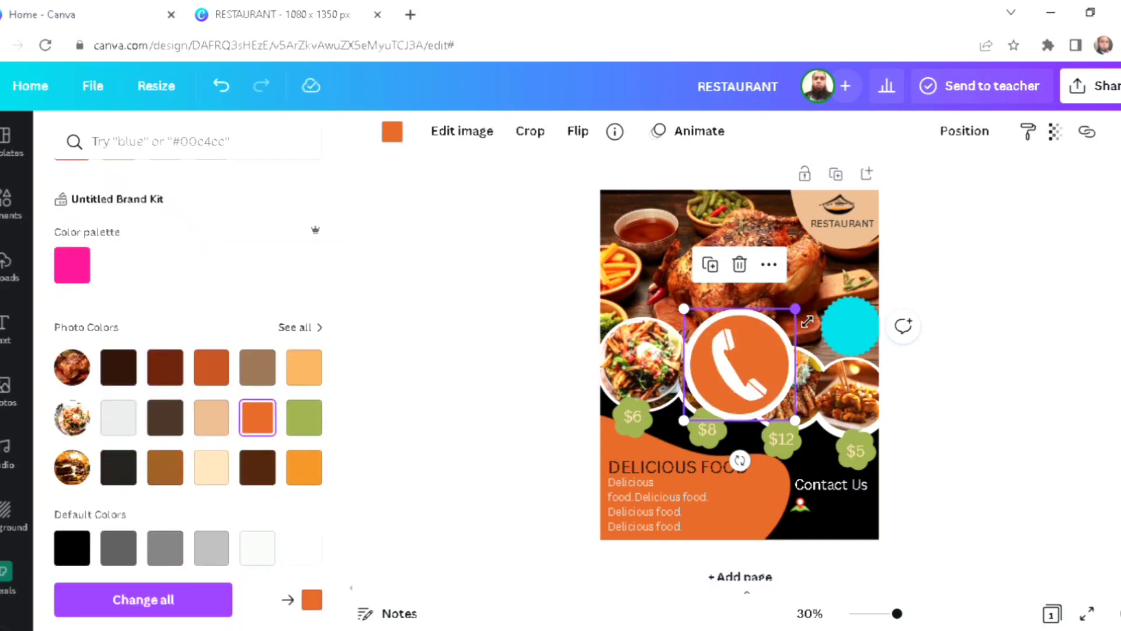
- Shrink the phone icon and place it below the location pin in the black area
drag(807, 320, 746, 382)
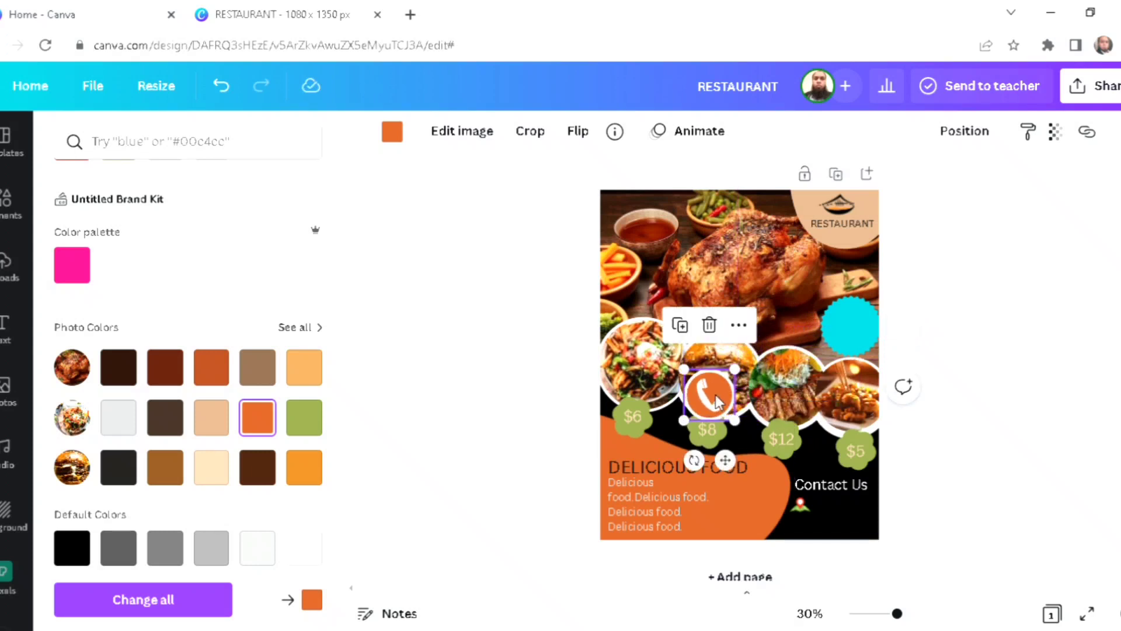
drag(759, 492, 822, 578)
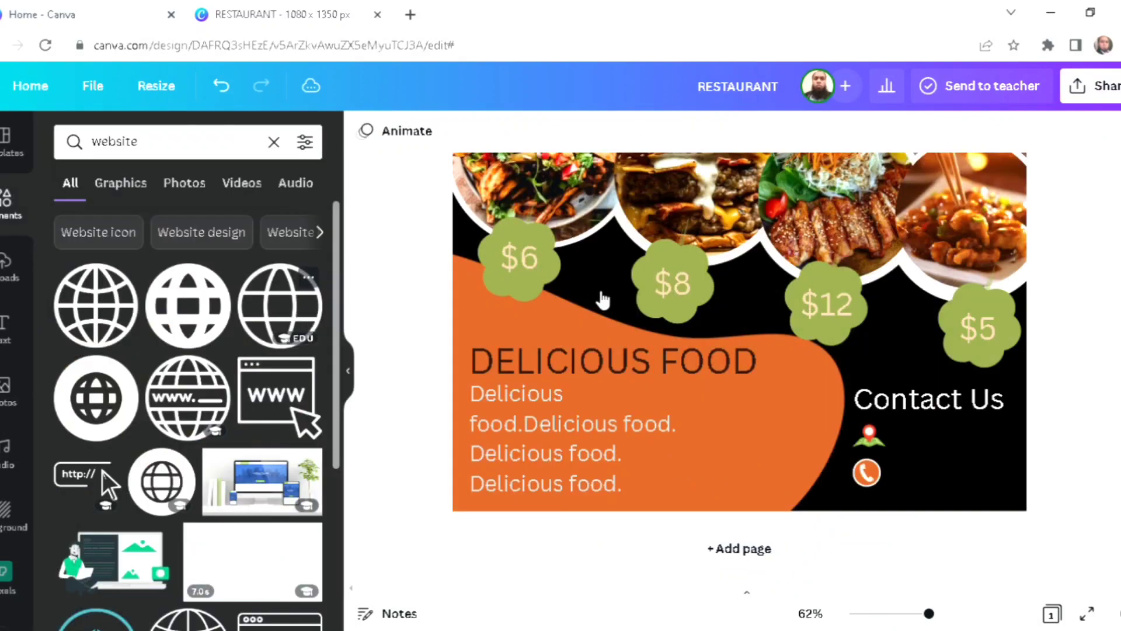
- Add the wireframe globe from the elements search for "website" and shrink it to a small icon
click(639, 254)
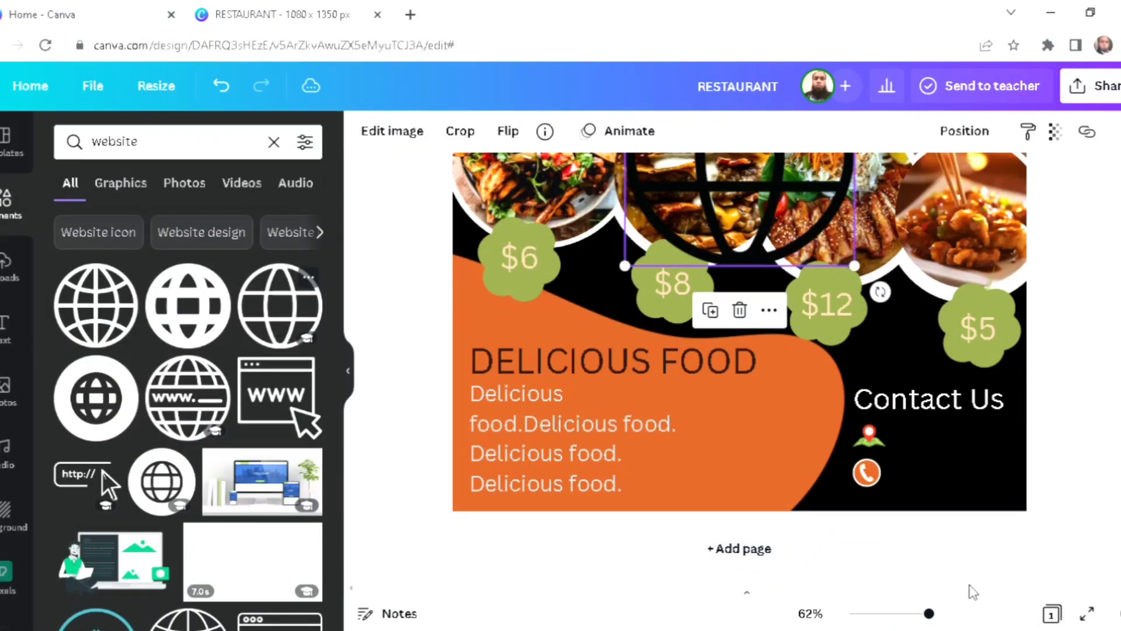
drag(929, 618, 905, 619)
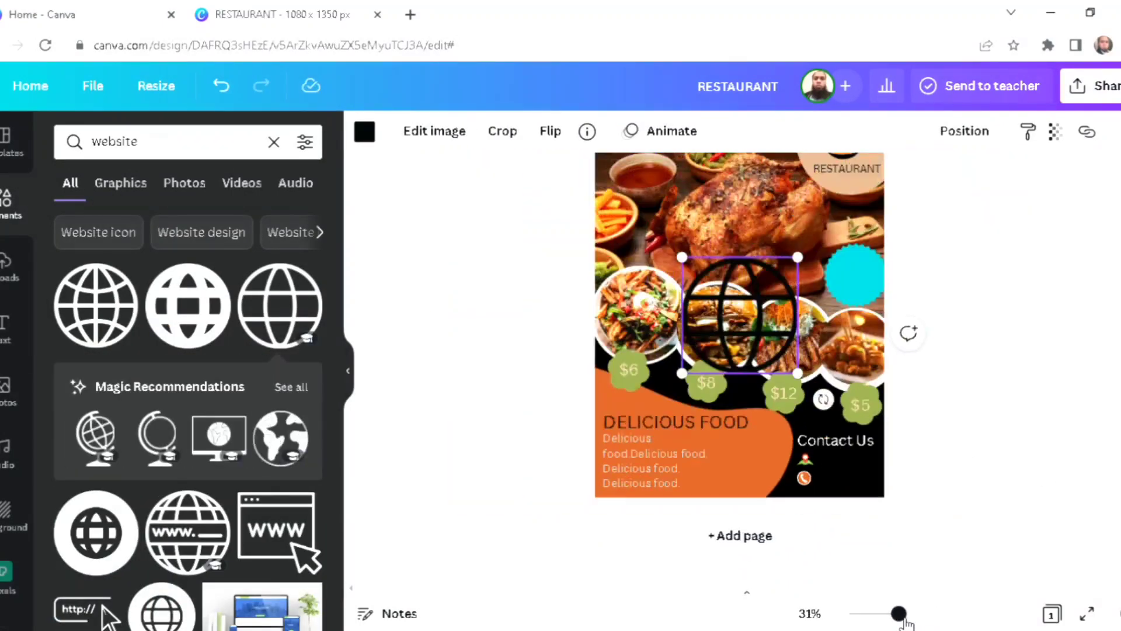
drag(798, 373, 706, 350)
- Color the globe icon white and move it below the Contact Us heading
click(365, 136)
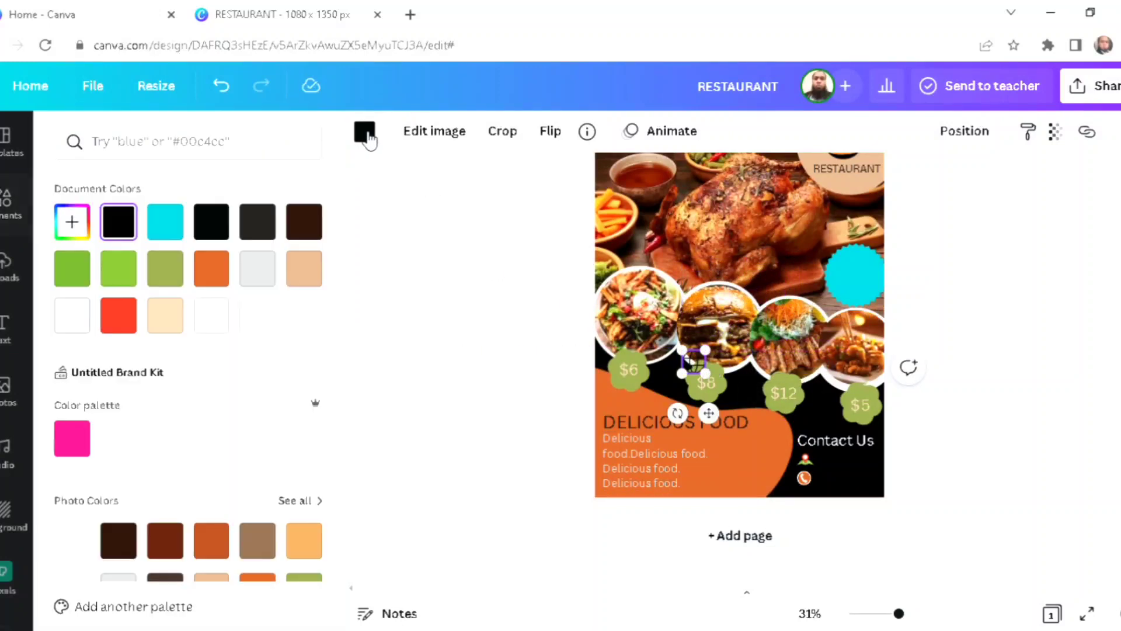
click(265, 316)
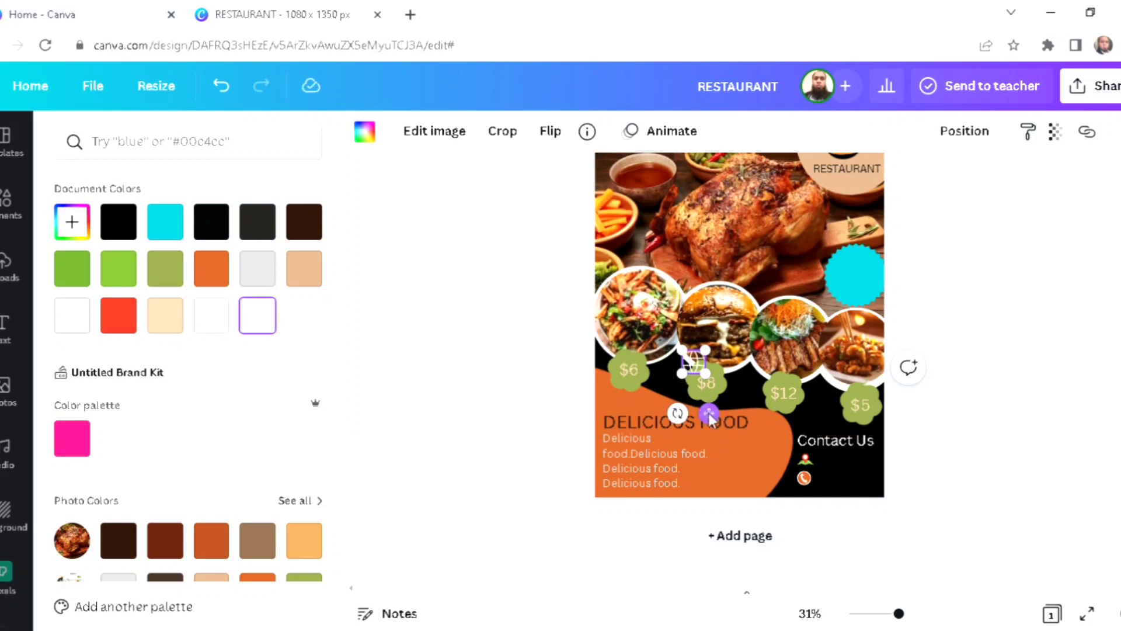
drag(709, 414, 826, 511)
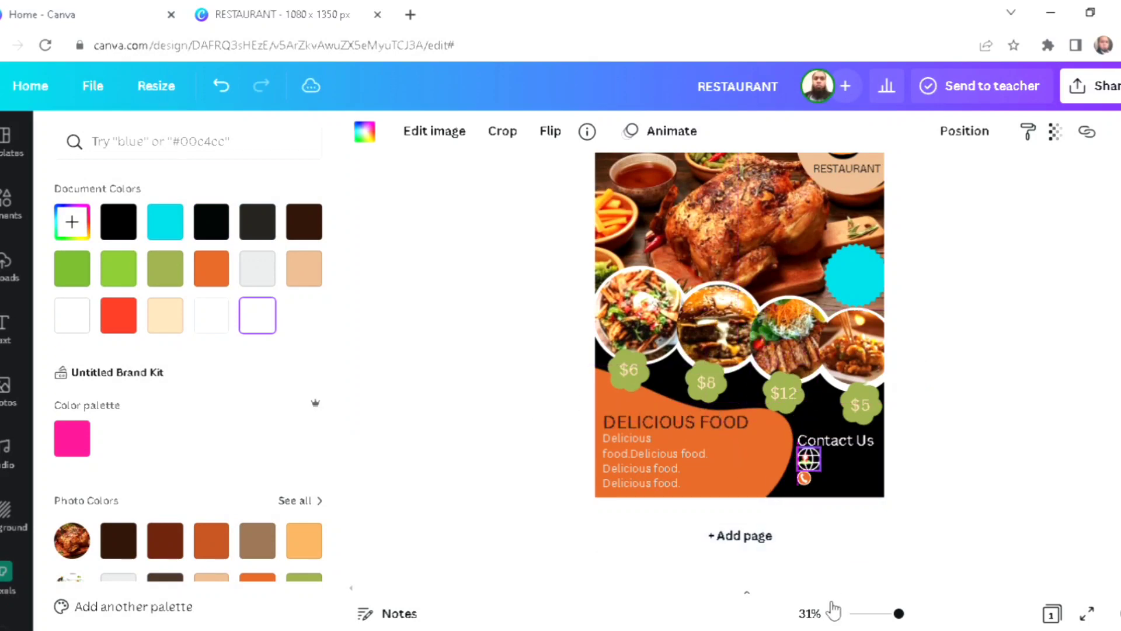
- Shrink the globe icon further so it no longer covers the location pin
drag(908, 618, 934, 615)
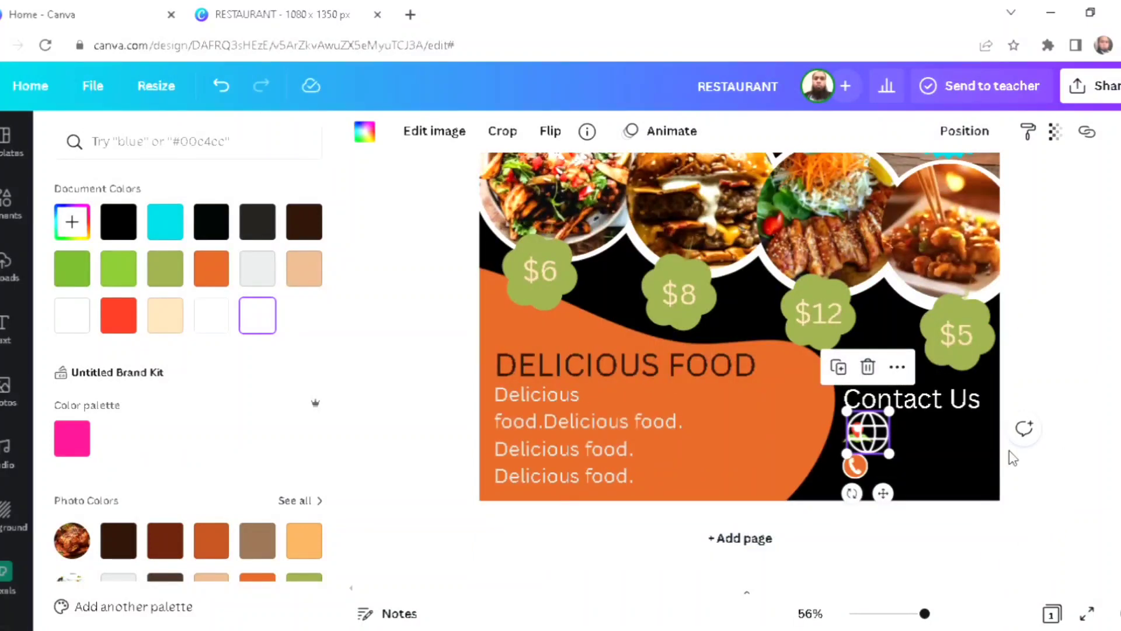
key(Escape)
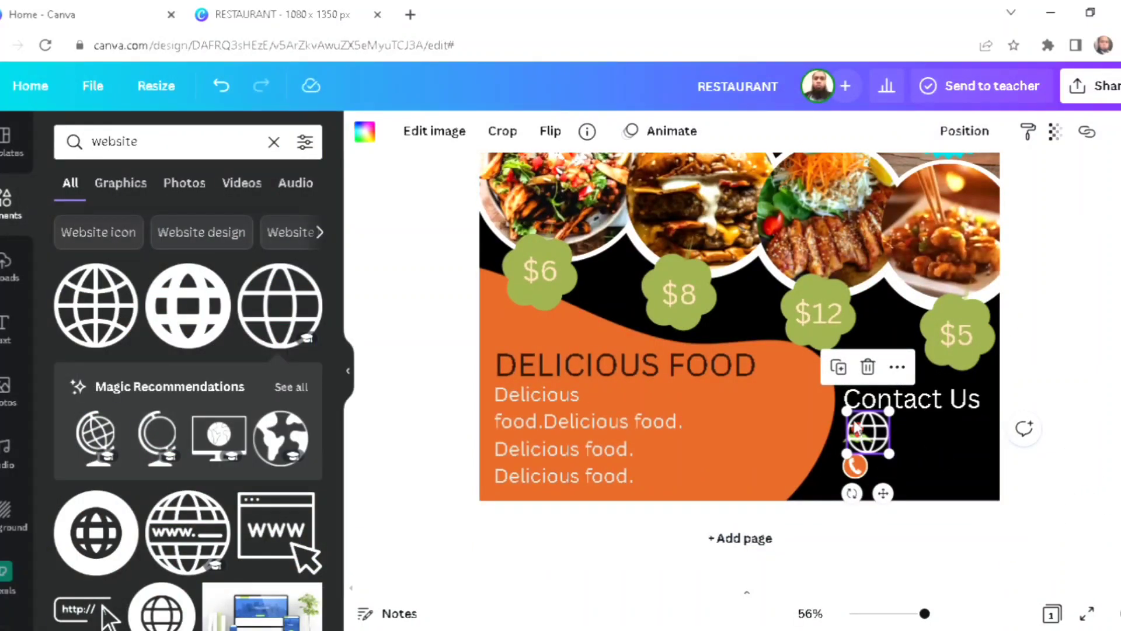
drag(847, 412, 869, 433)
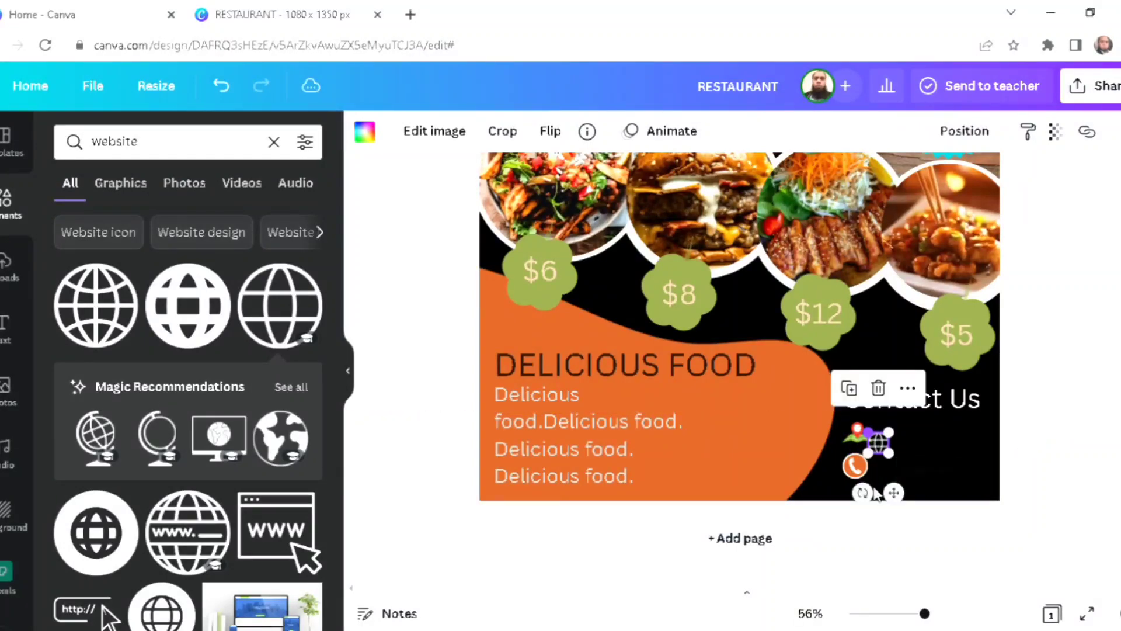
click(1093, 379)
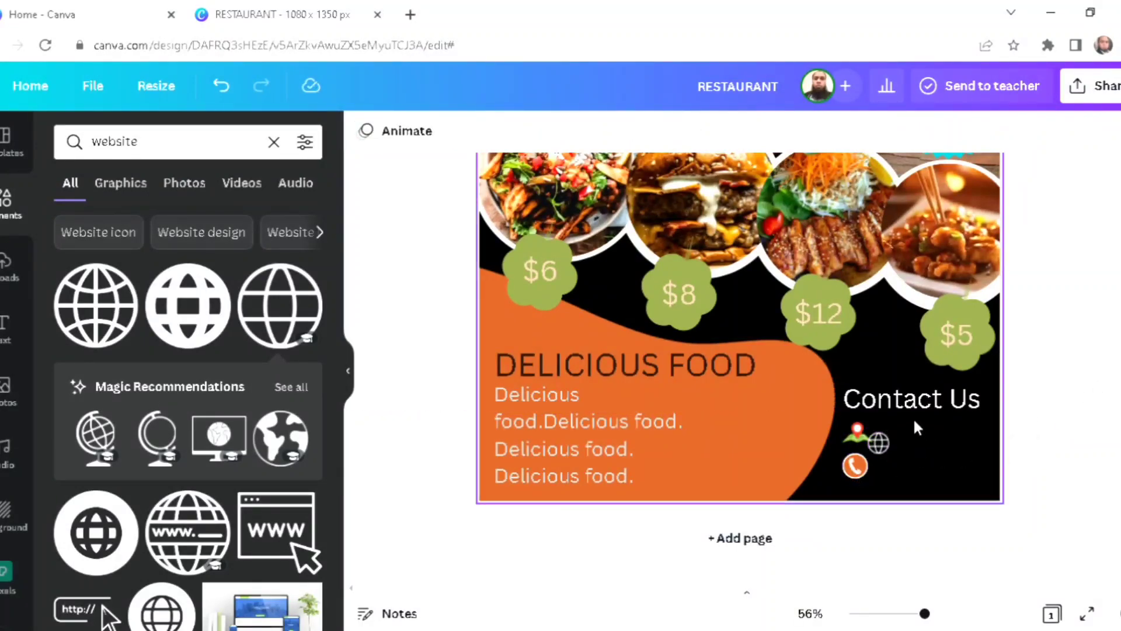
- Move the Contact Us heading and the location pin slightly up to make room for the other contact icons
click(925, 407)
drag(924, 407, 924, 403)
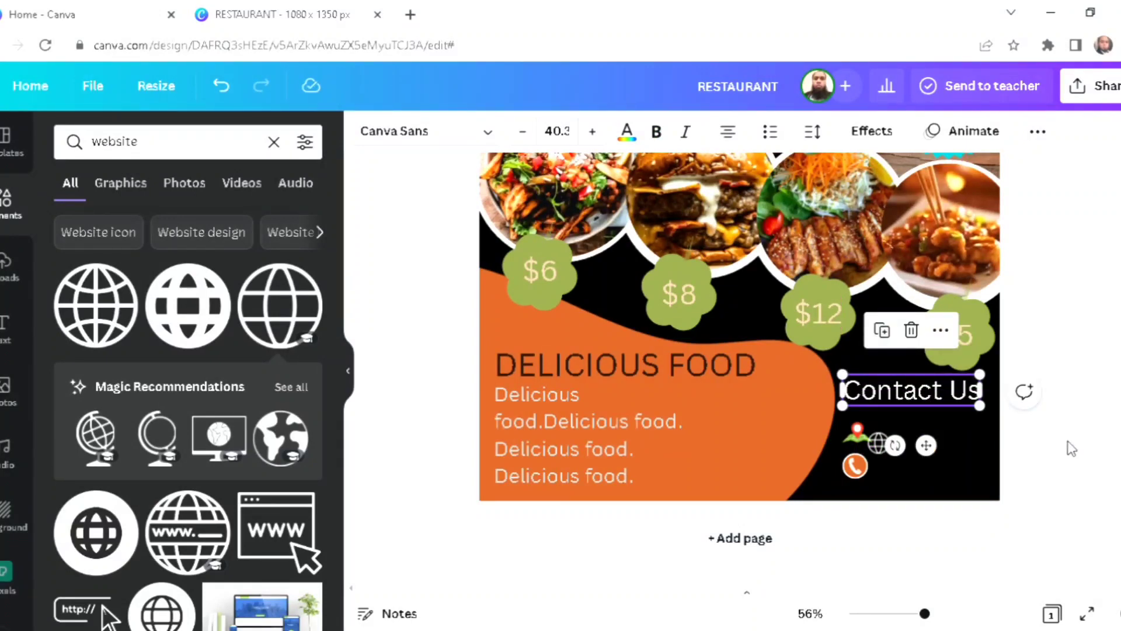
click(870, 442)
drag(861, 440, 859, 424)
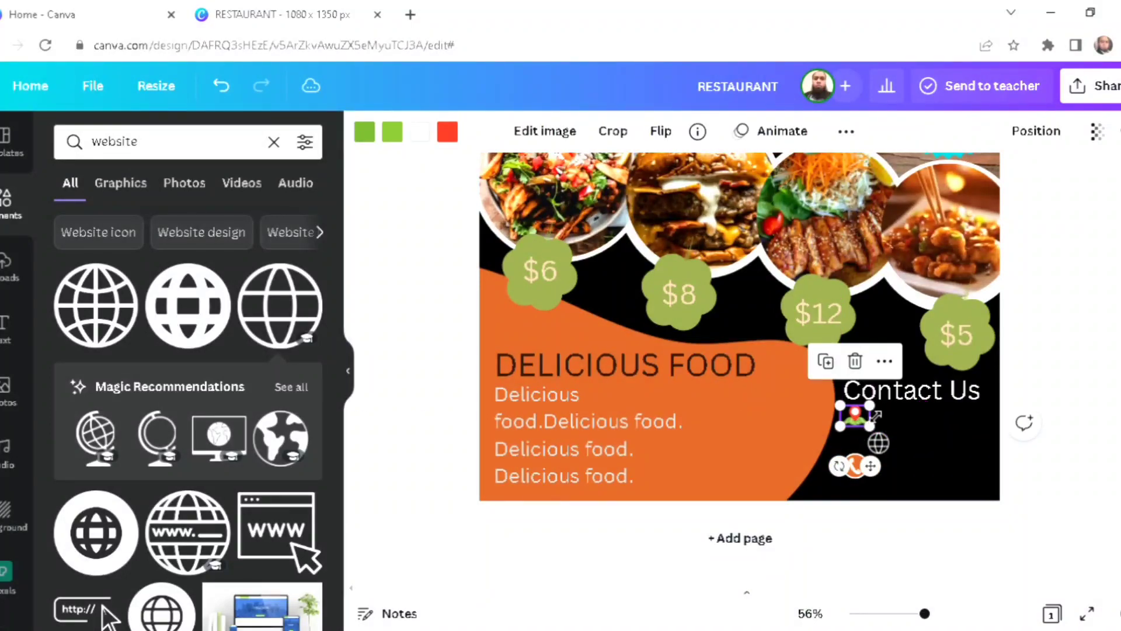
- Shrink the globe to about 33 x 33 and line it up between the location pin and the phone icon
click(882, 445)
drag(897, 461, 896, 458)
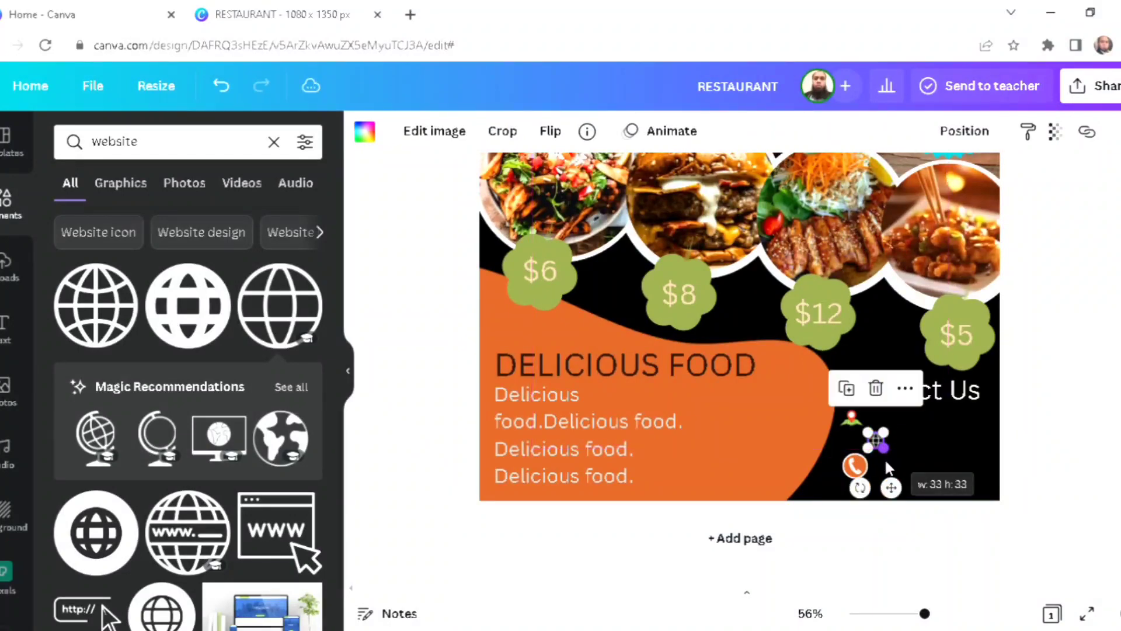
click(860, 471)
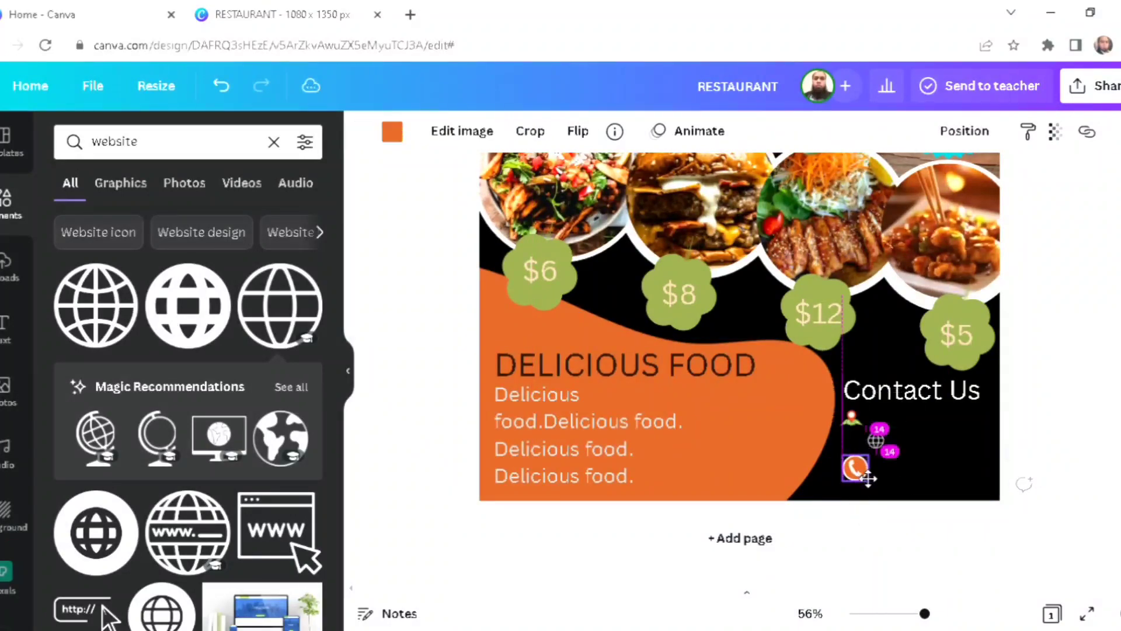
click(876, 444)
mouse_move(876, 445)
mouse_down()
mouse_move(866, 444)
mouse_move(870, 465)
mouse_up()
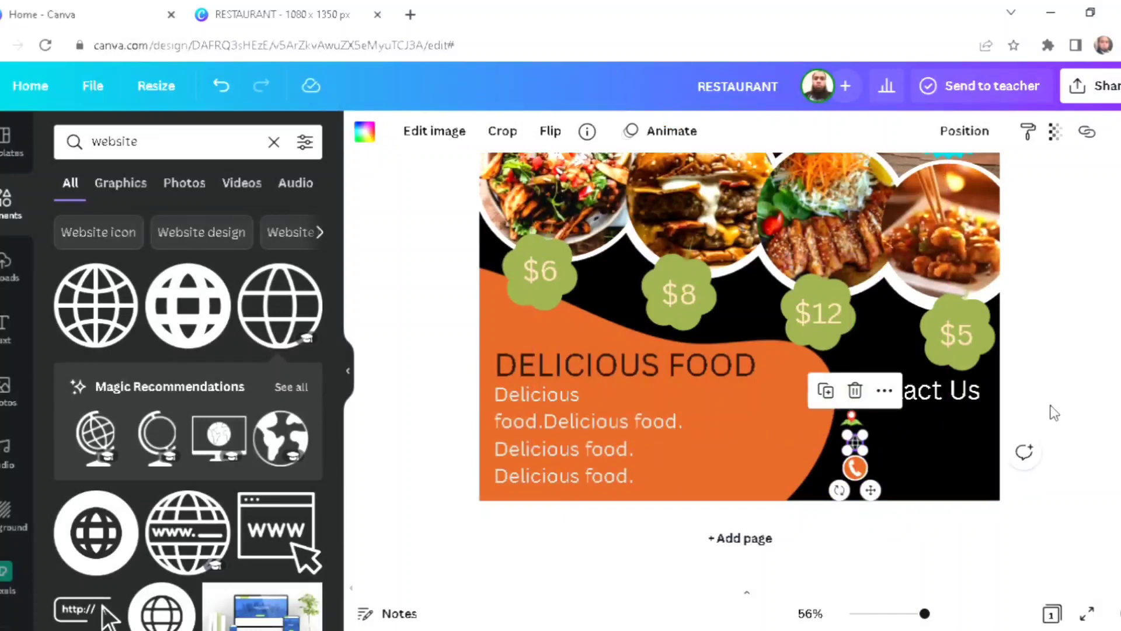
click(1054, 412)
double_click(928, 417)
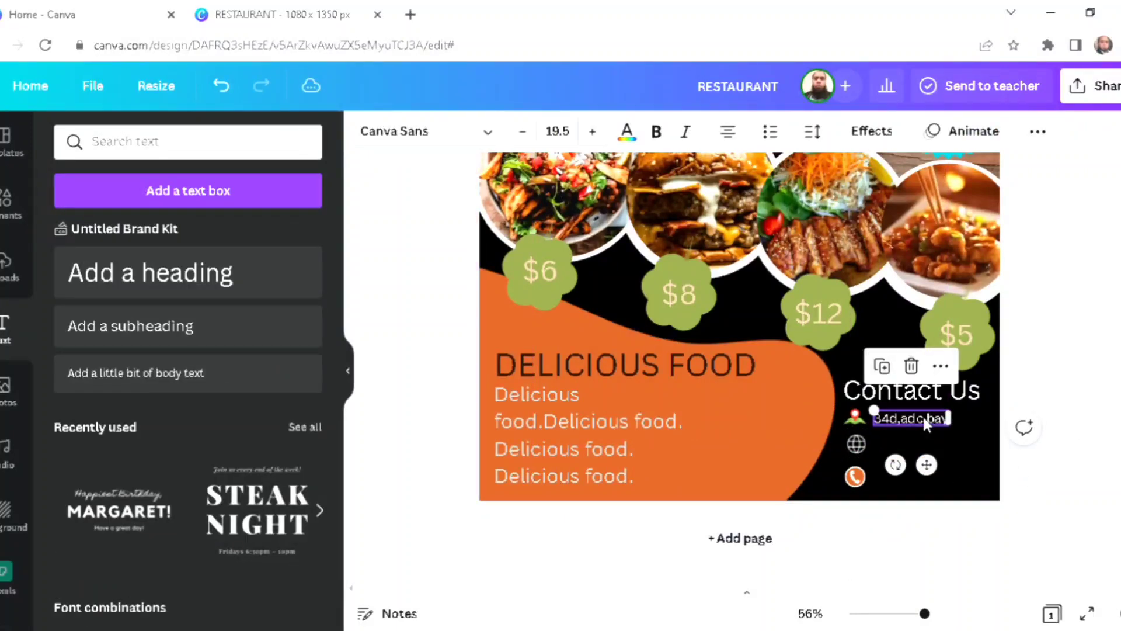
click(894, 372)
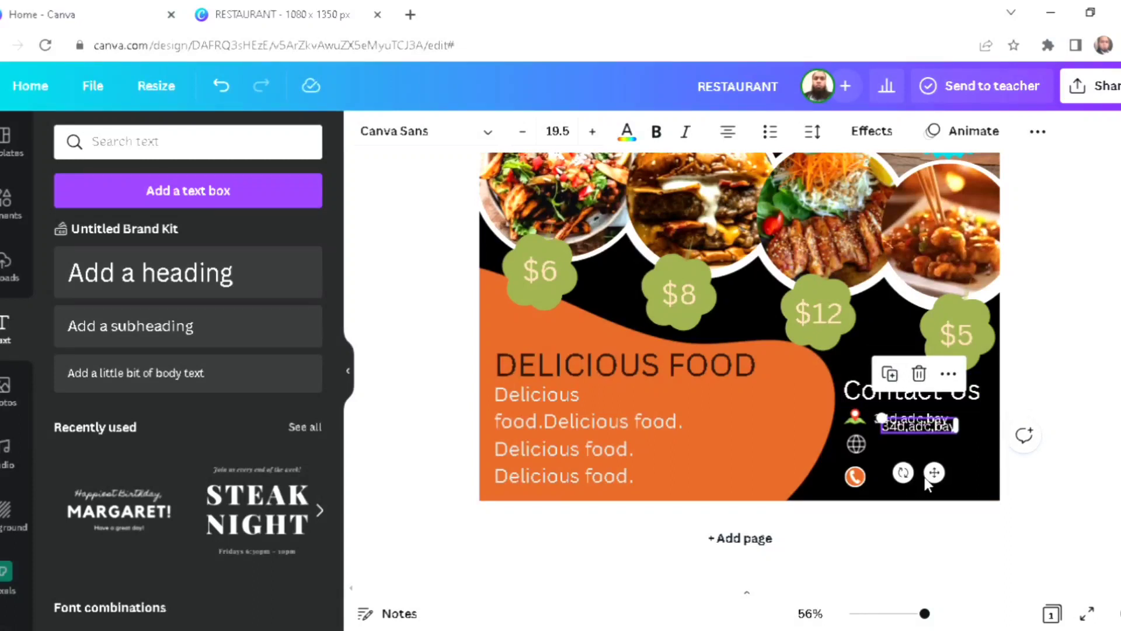
drag(935, 472, 938, 501)
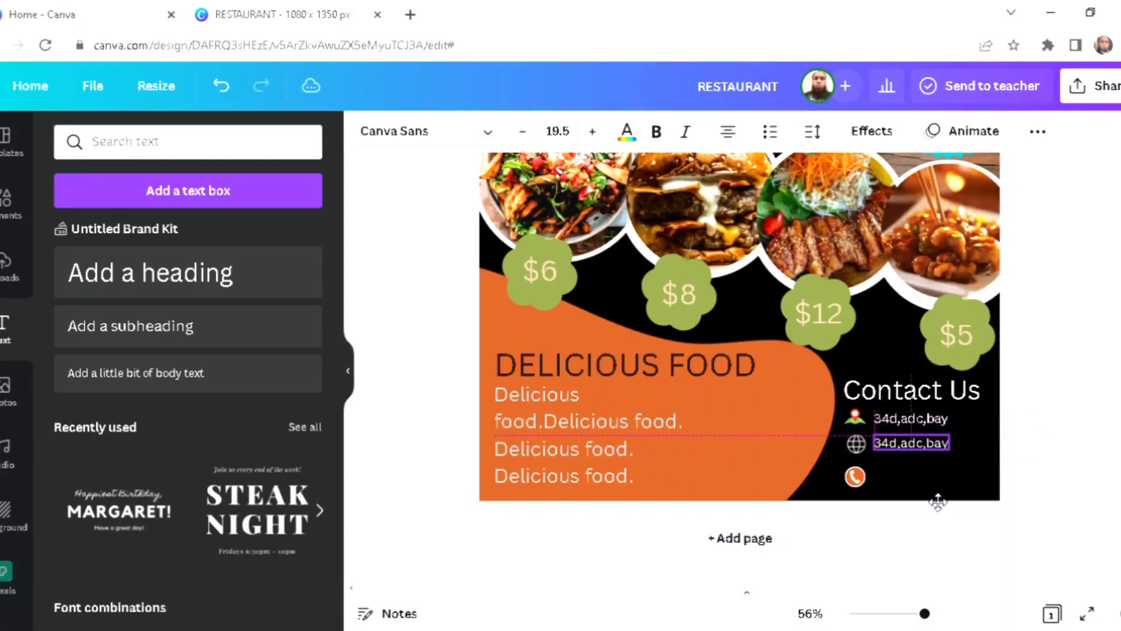
double_click(921, 447)
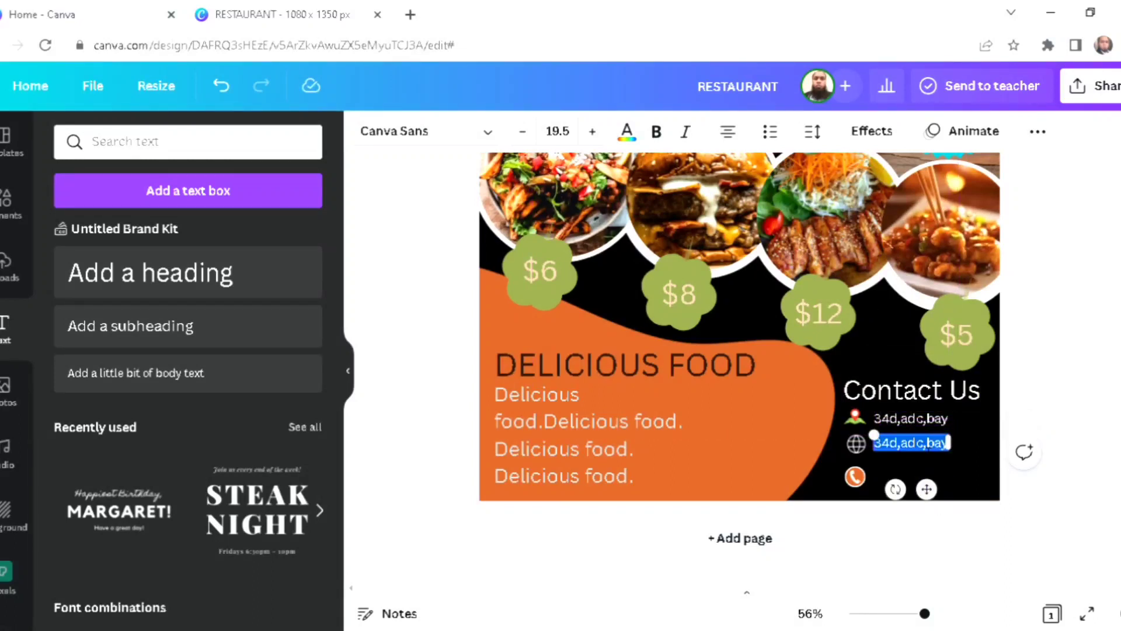
- Place another copy of the address line beside the phone icon and replace its text with the phone number
drag(926, 447, 938, 482)
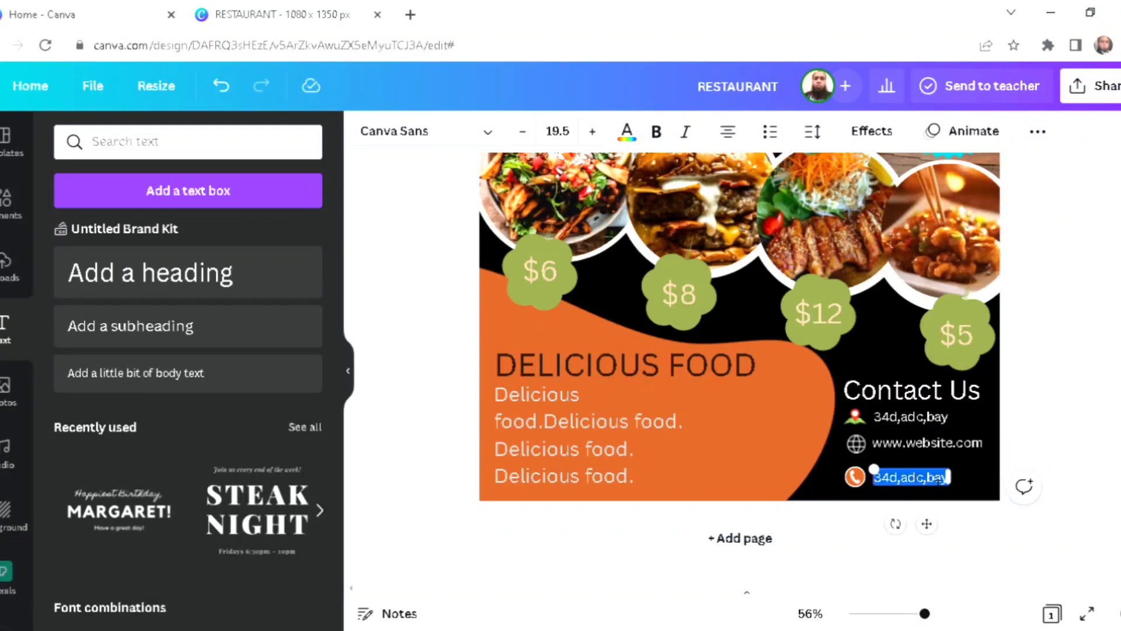
text(234)
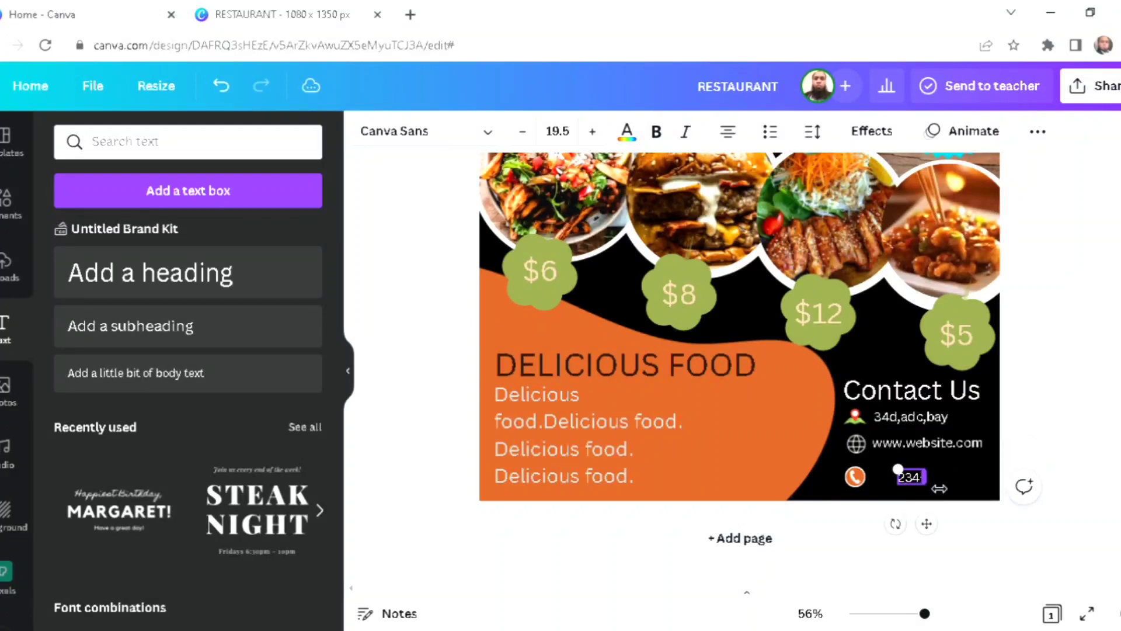
text(-876-00)
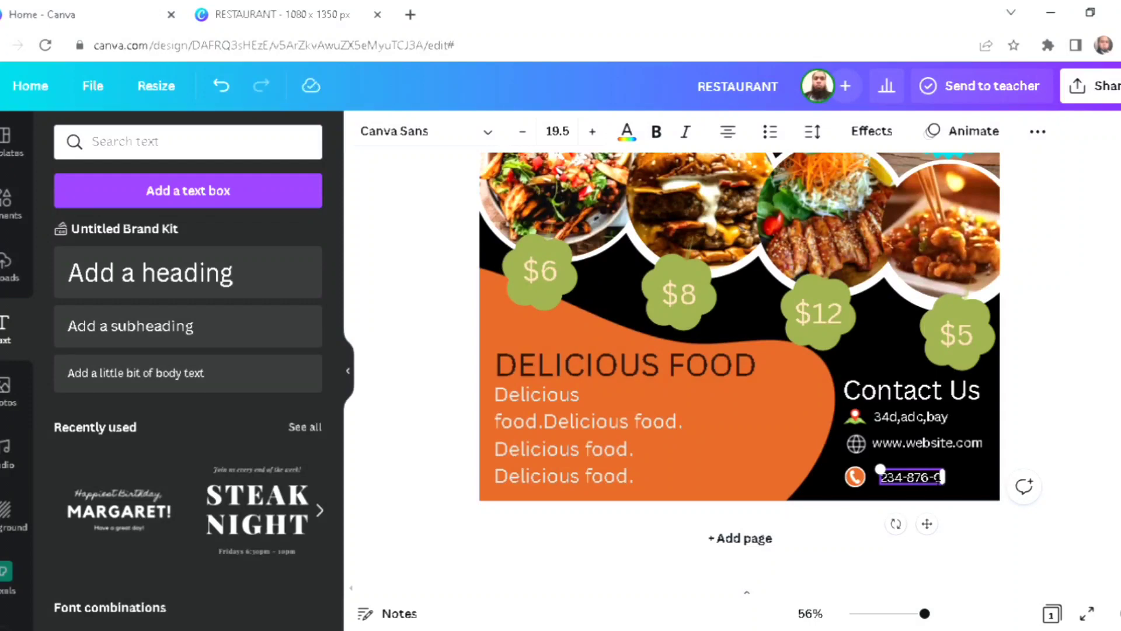
click(1060, 414)
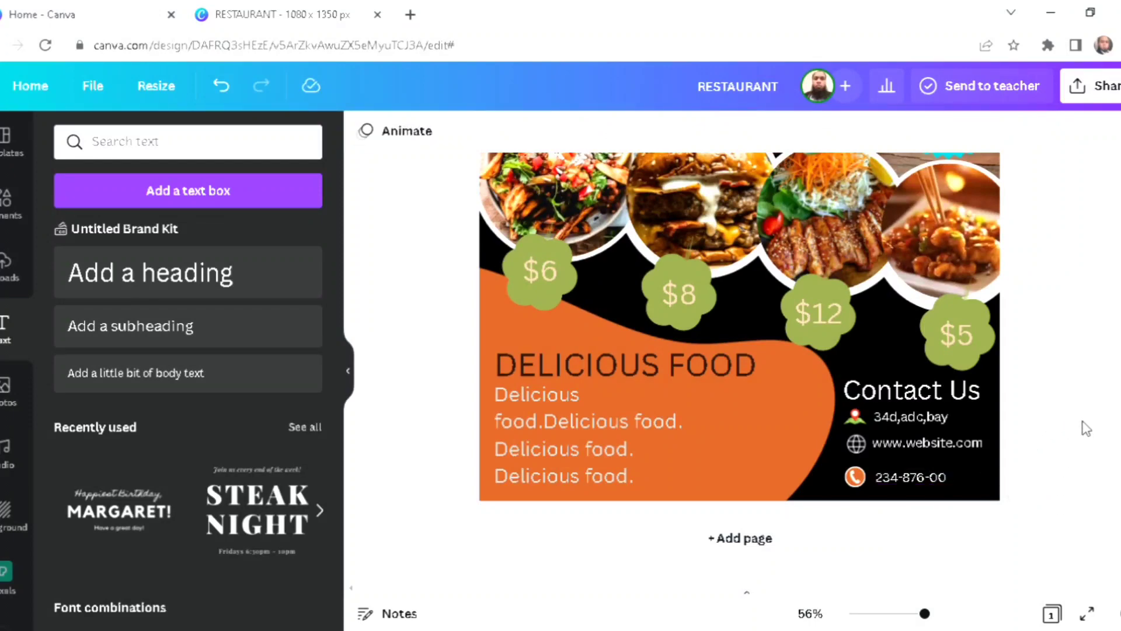
- Nudge the phone number so it aligns with the start of the website line above
click(920, 475)
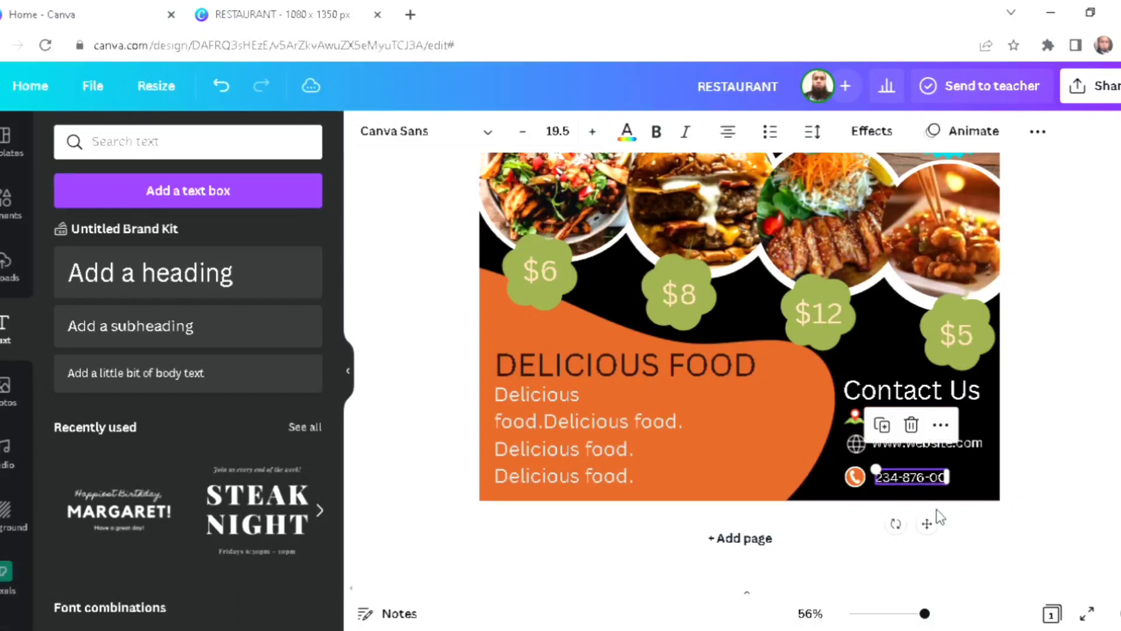
drag(929, 541, 929, 535)
click(1072, 446)
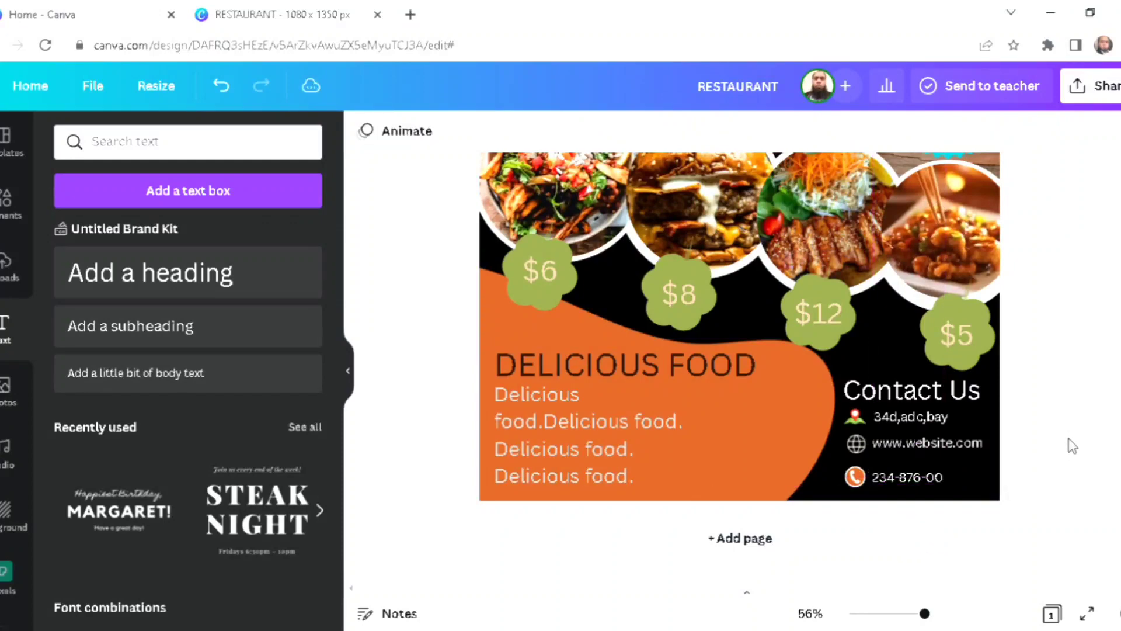
- Recolor the address, website and phone number lines with the light gray from the photo colors
click(913, 422)
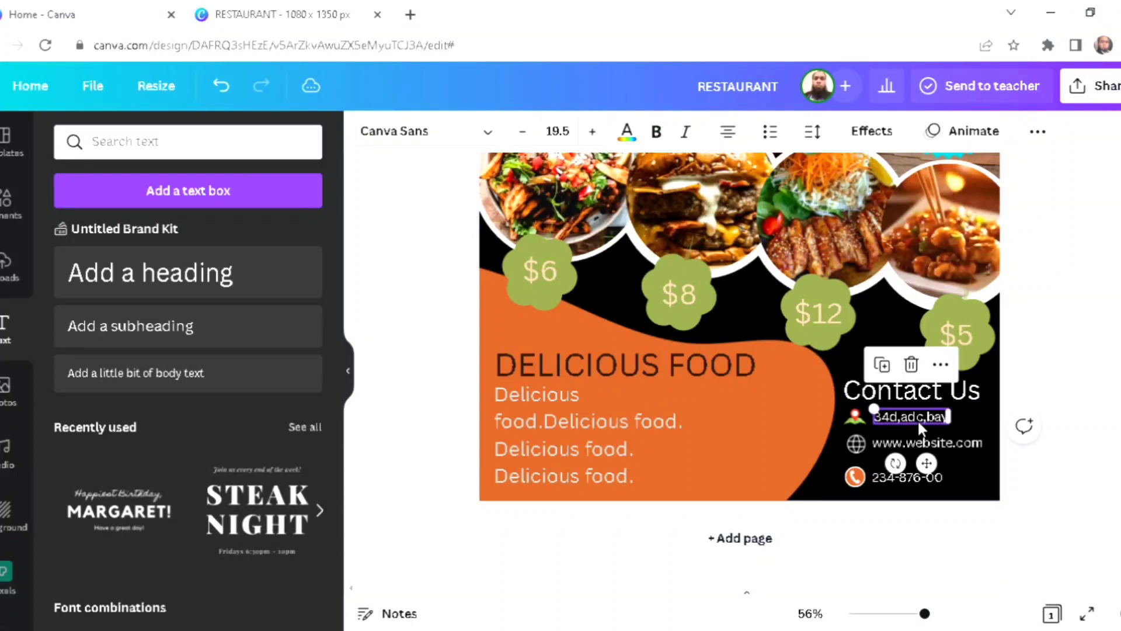
click(628, 132)
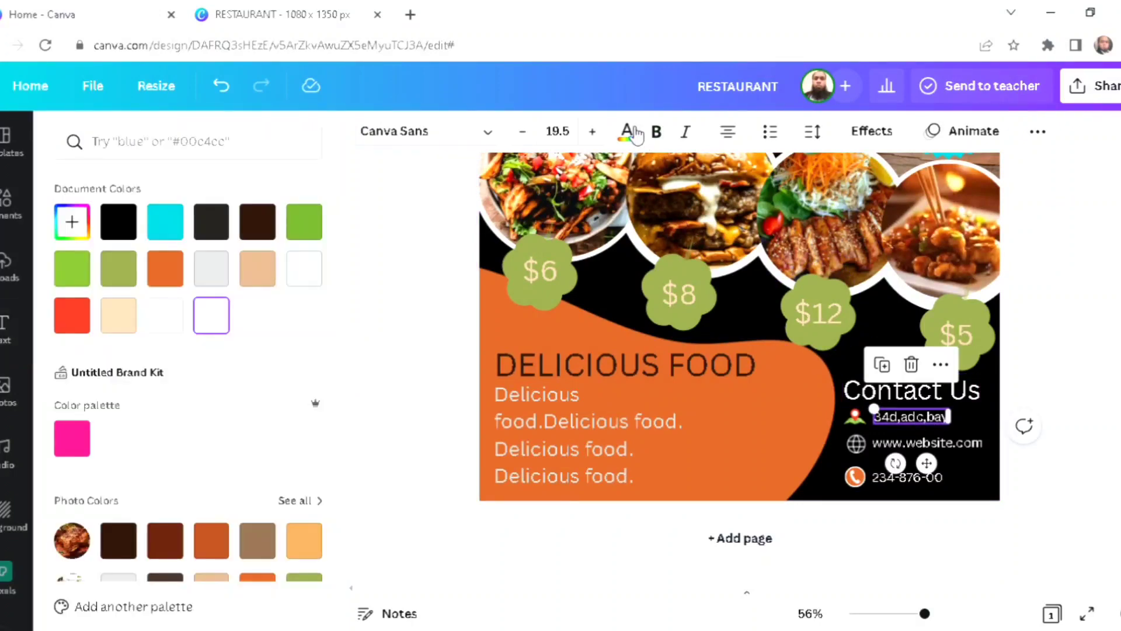
scroll(252, 419, down, 4)
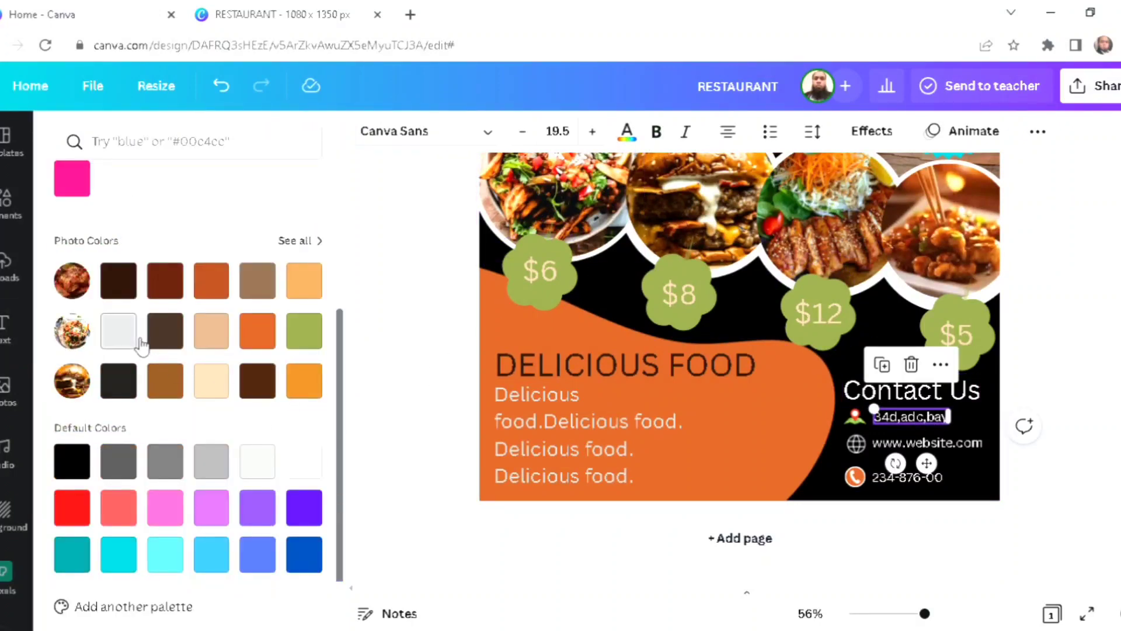
click(118, 331)
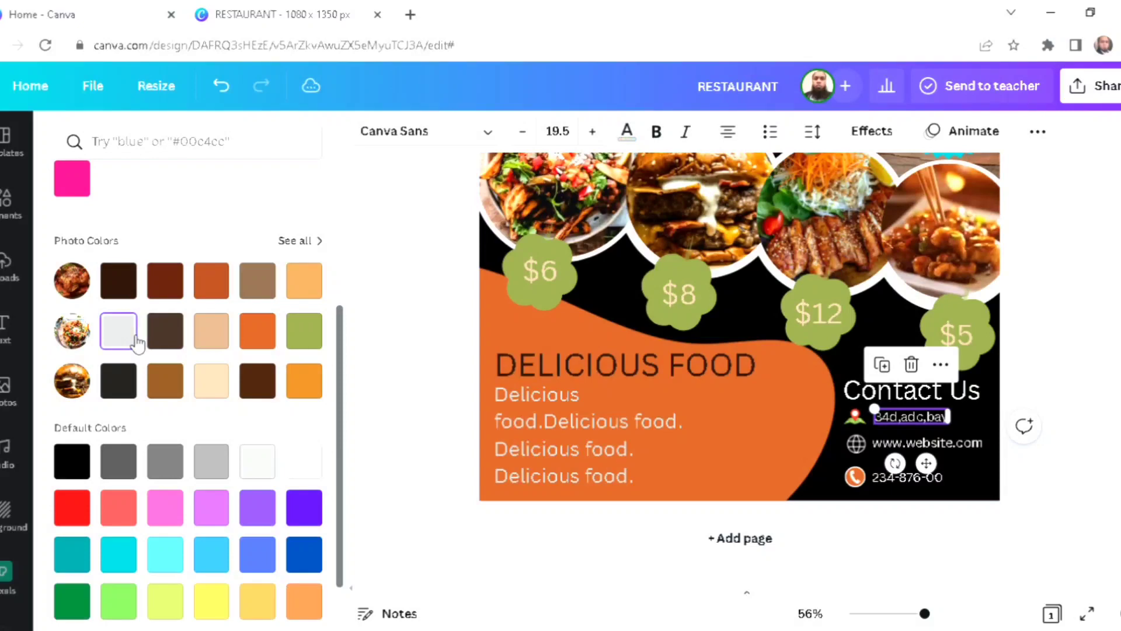
click(993, 443)
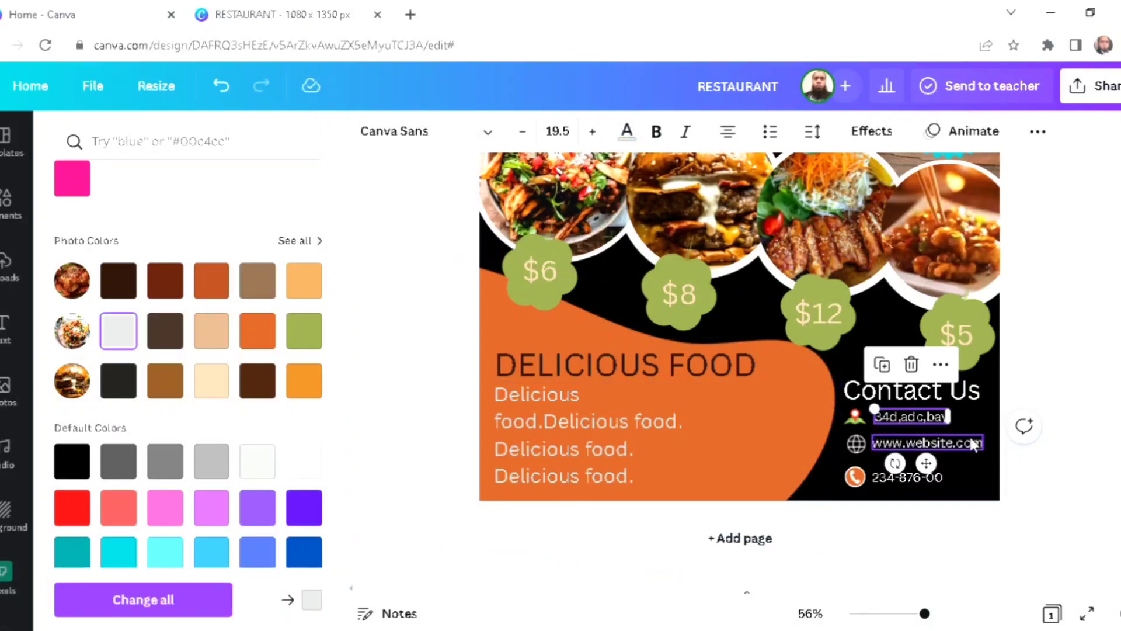
click(123, 336)
click(884, 475)
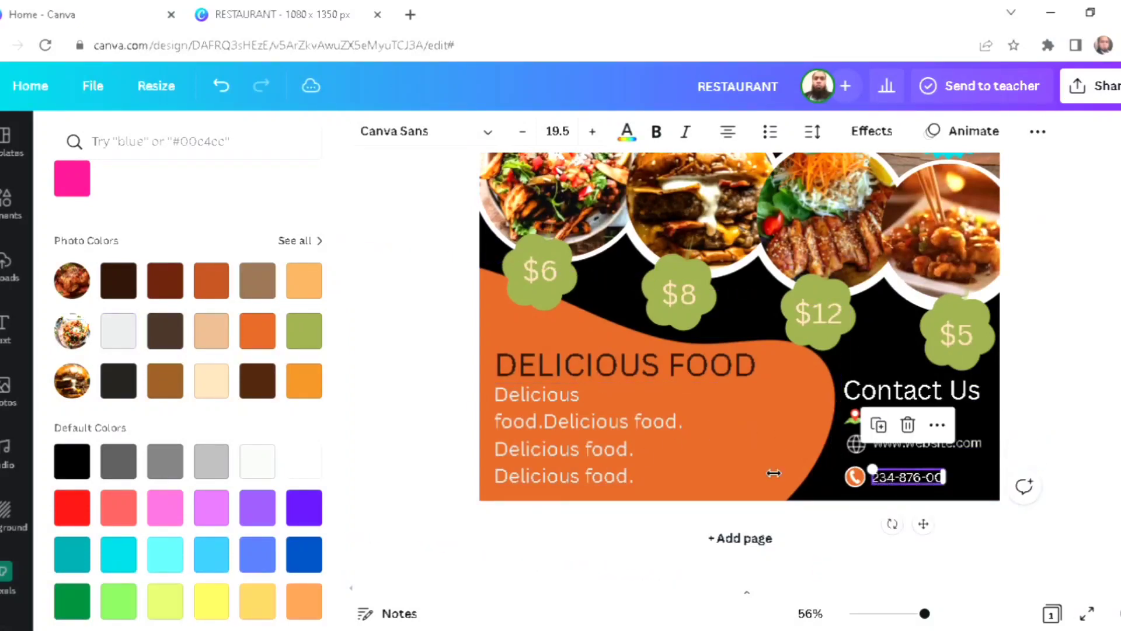
click(133, 343)
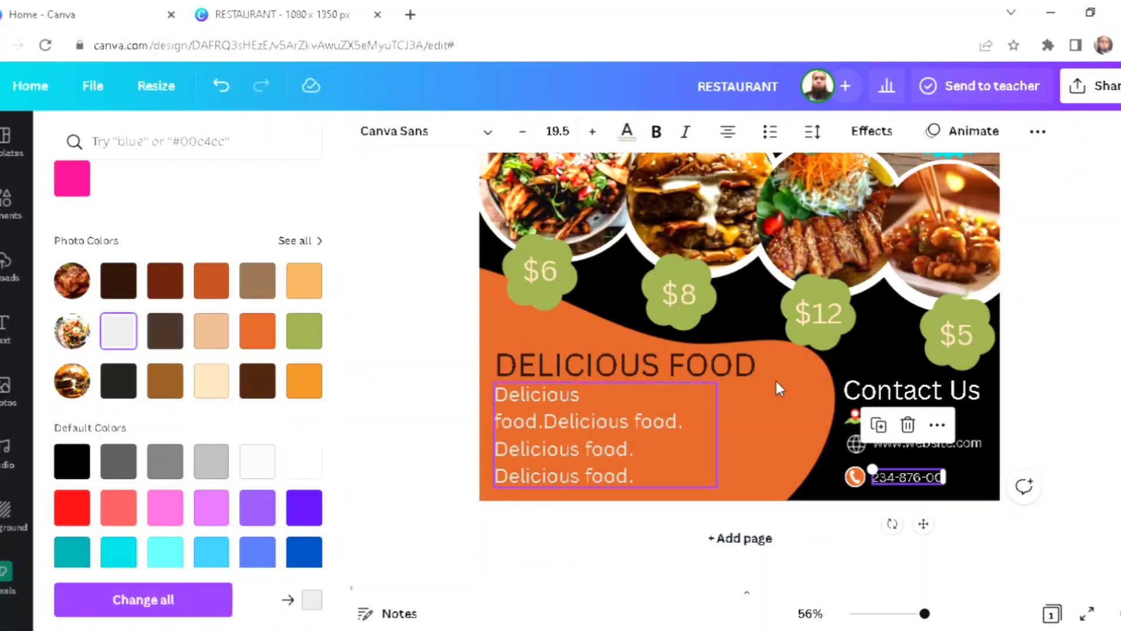
- Recolor the Contact Us heading with the bright orange from the burger photo's palette
click(911, 390)
click(259, 388)
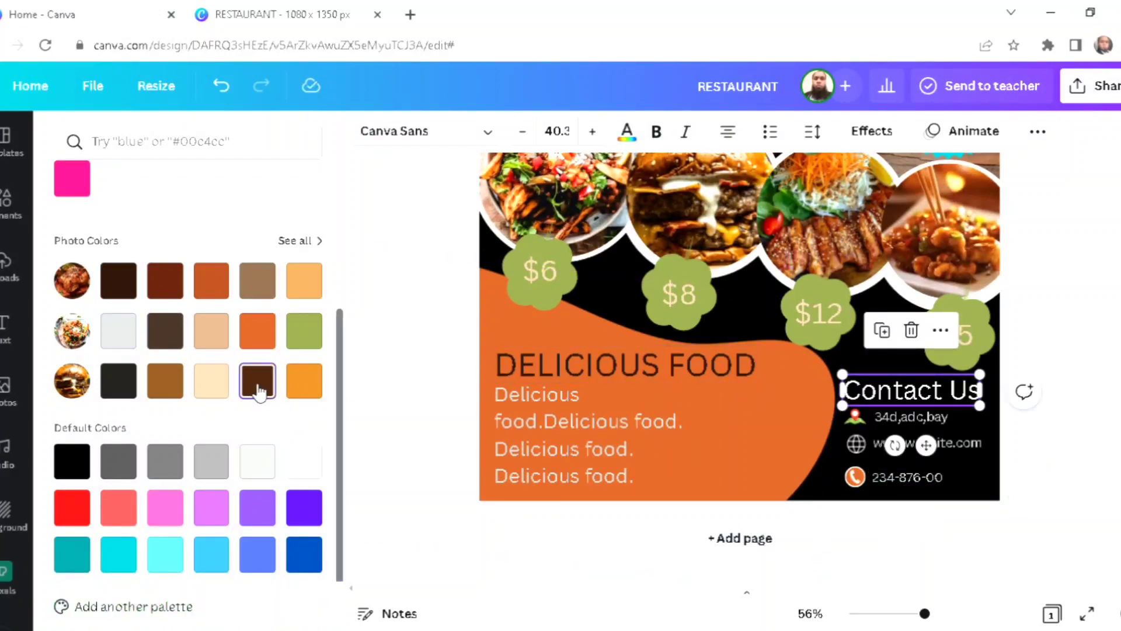
click(315, 388)
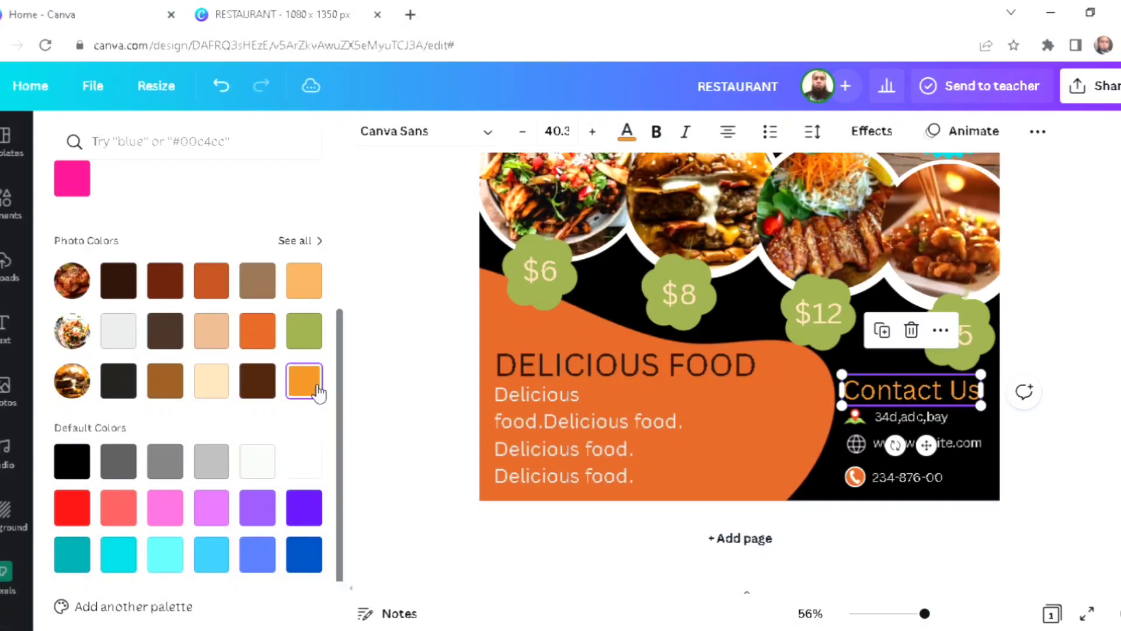
- Search the elements for Food Delivery and add the red scooter graphic with the Food Delivery lettering to the flyer
click(12, 216)
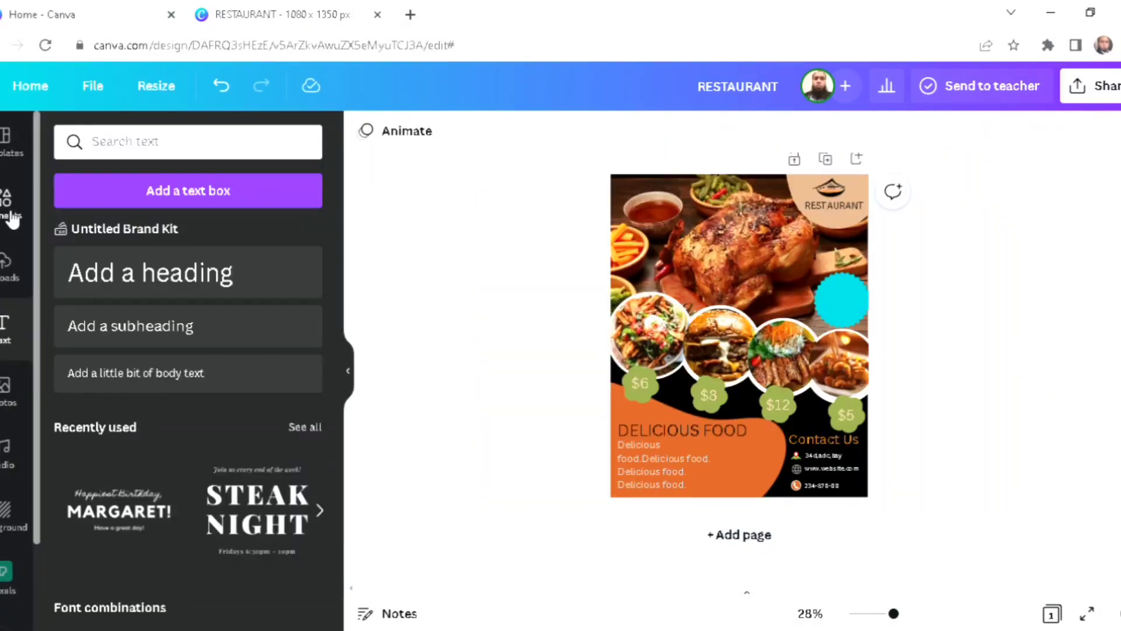
click(274, 141)
text(deli)
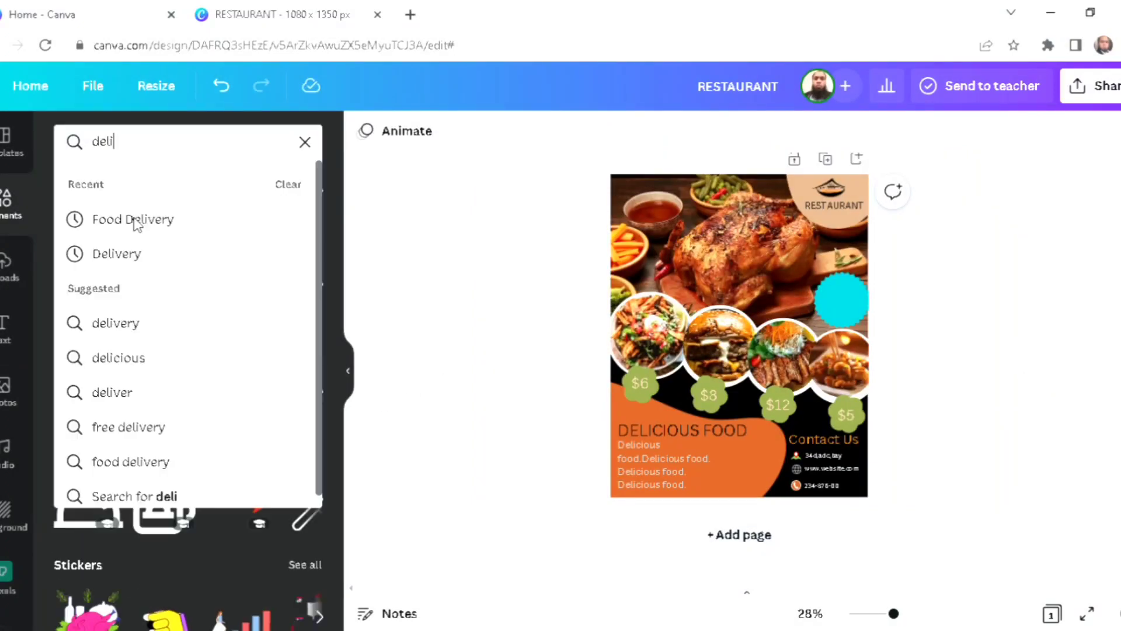
click(133, 220)
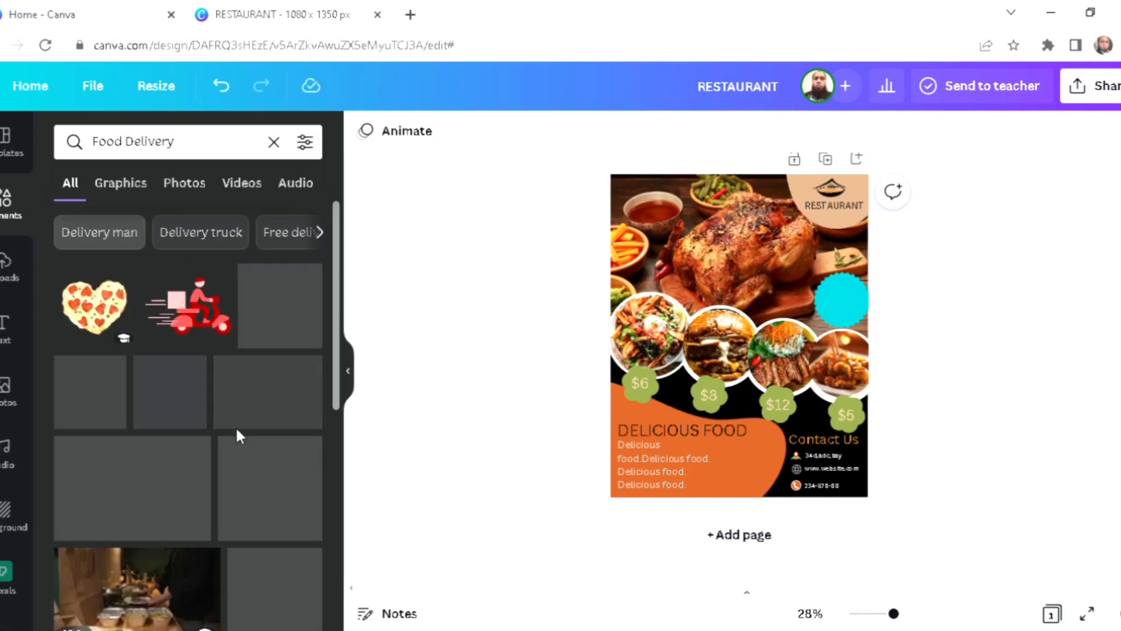
scroll(184, 433, down, 5)
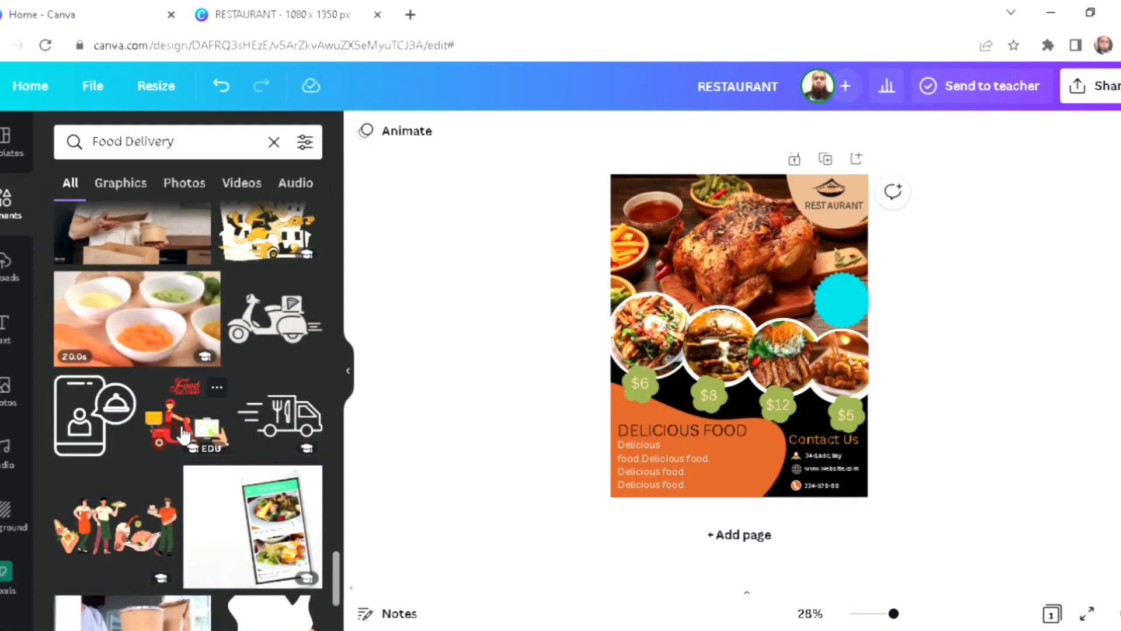
click(184, 434)
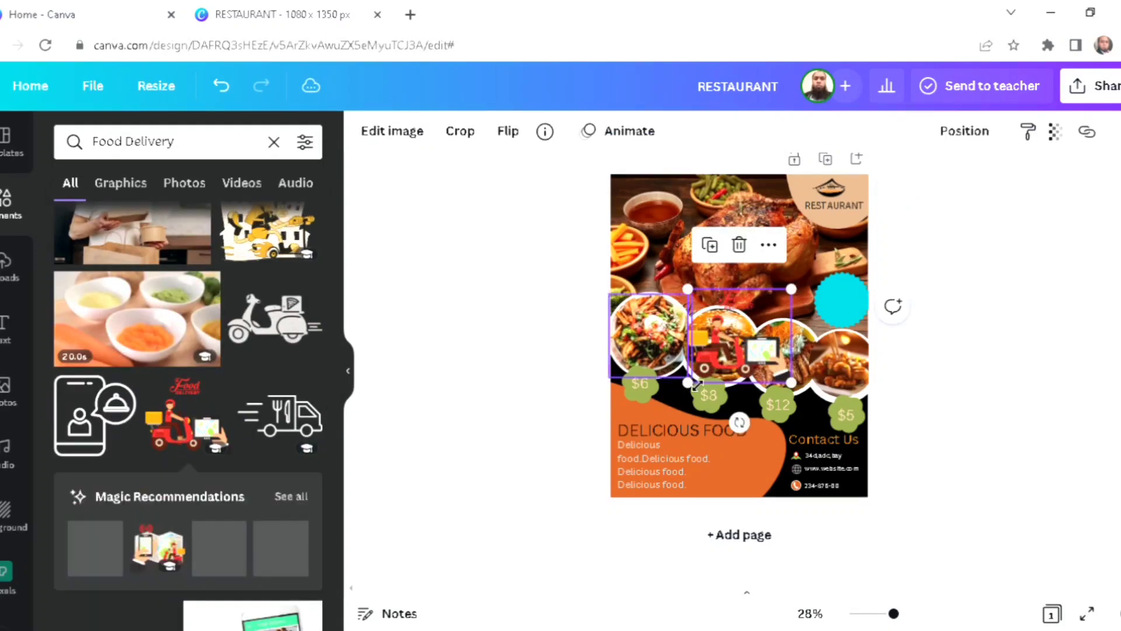
- Shrink the delivery scooter graphic to about 74 x 67 and place it in the upper half of the turquoise badge
drag(688, 382, 723, 351)
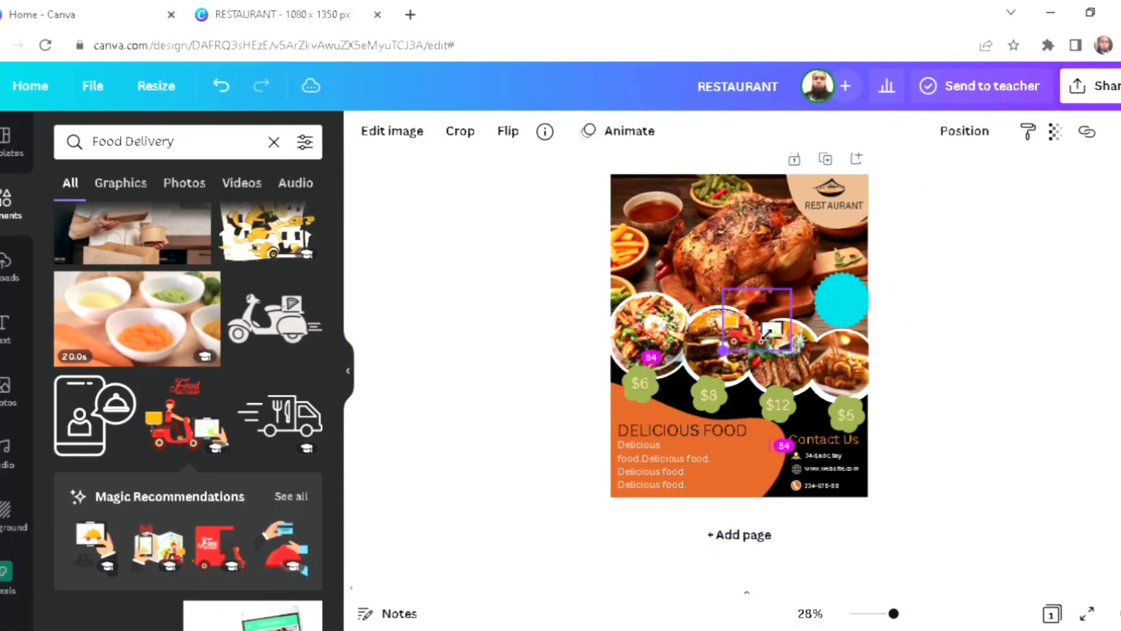
drag(780, 326, 771, 309)
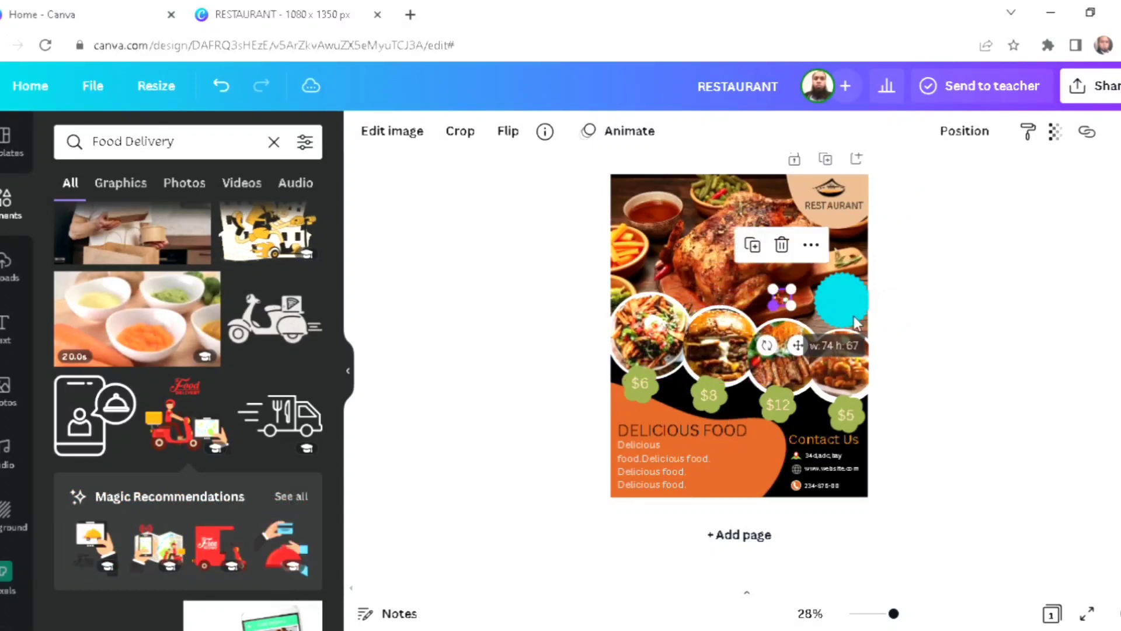
drag(798, 345, 869, 342)
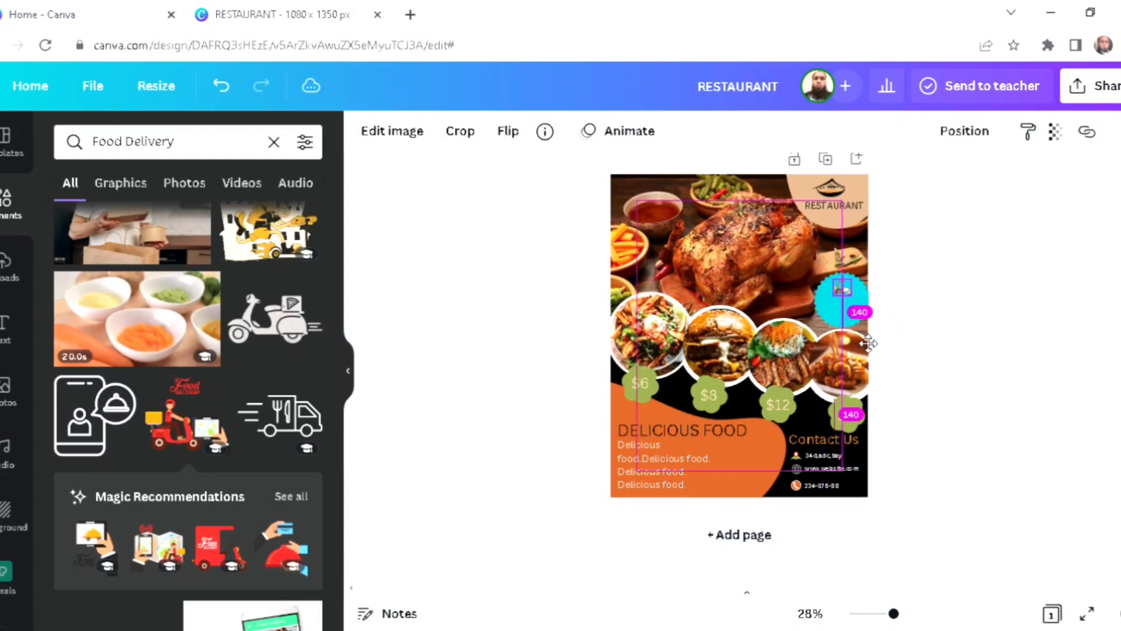
- Add a subheading with the delivery phone number, place it on the turquoise badge below the scooter and shrink it to size 34.3
click(11, 327)
click(193, 326)
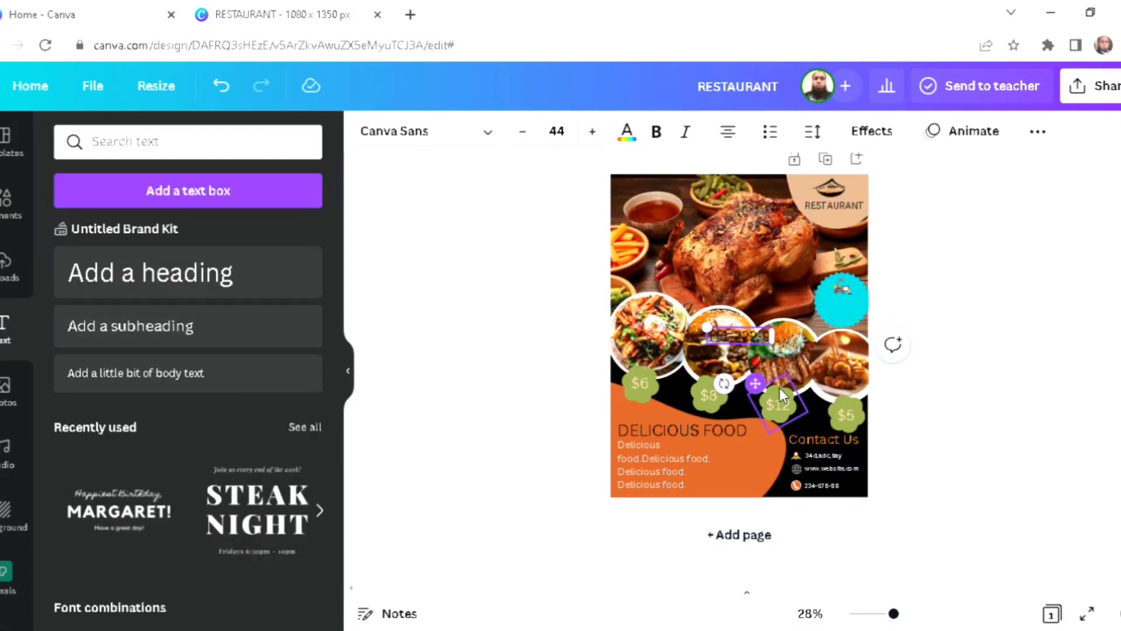
drag(755, 383, 870, 353)
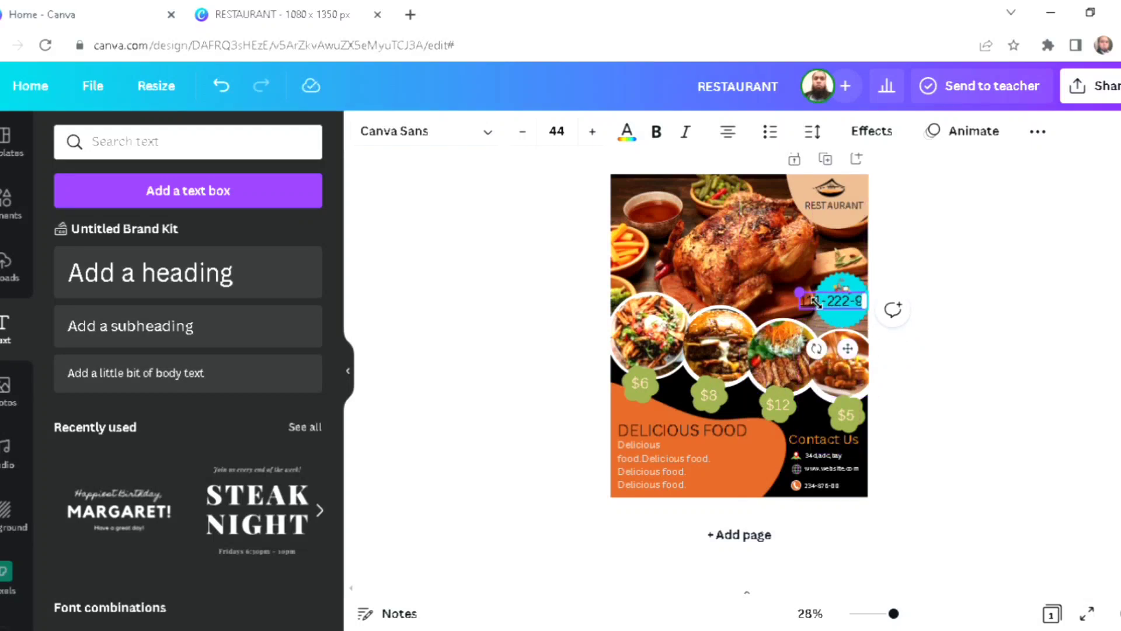
drag(815, 300, 813, 297)
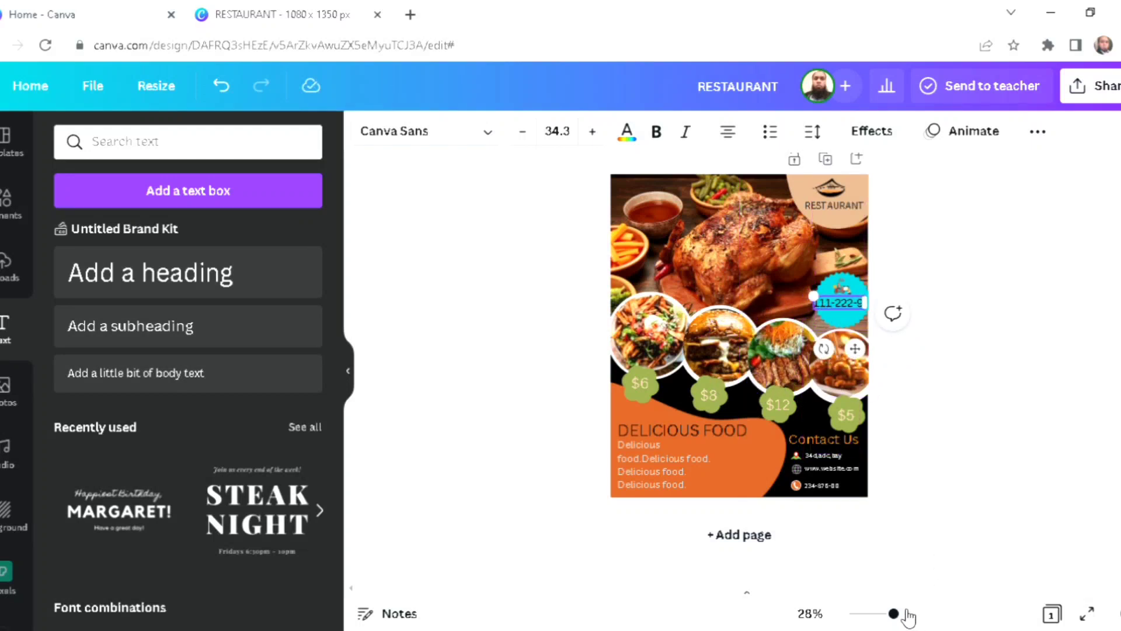
- Color the badge's phone number dark brown from the burger photo's palette, after trying the bright orange
drag(898, 617, 929, 620)
click(627, 131)
click(258, 380)
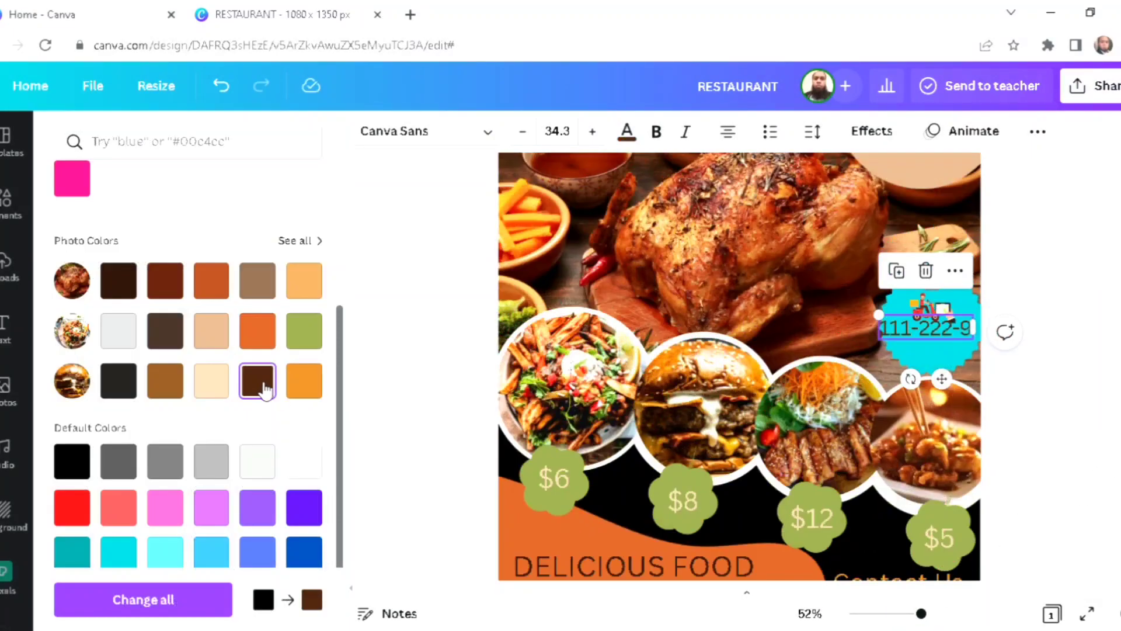
click(309, 396)
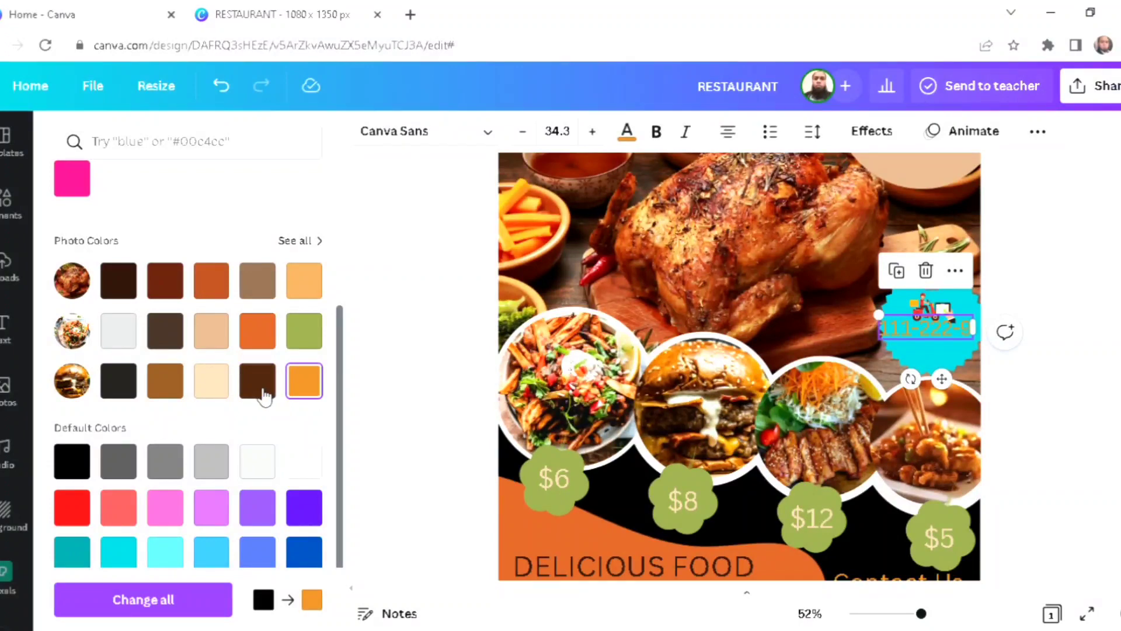
click(263, 391)
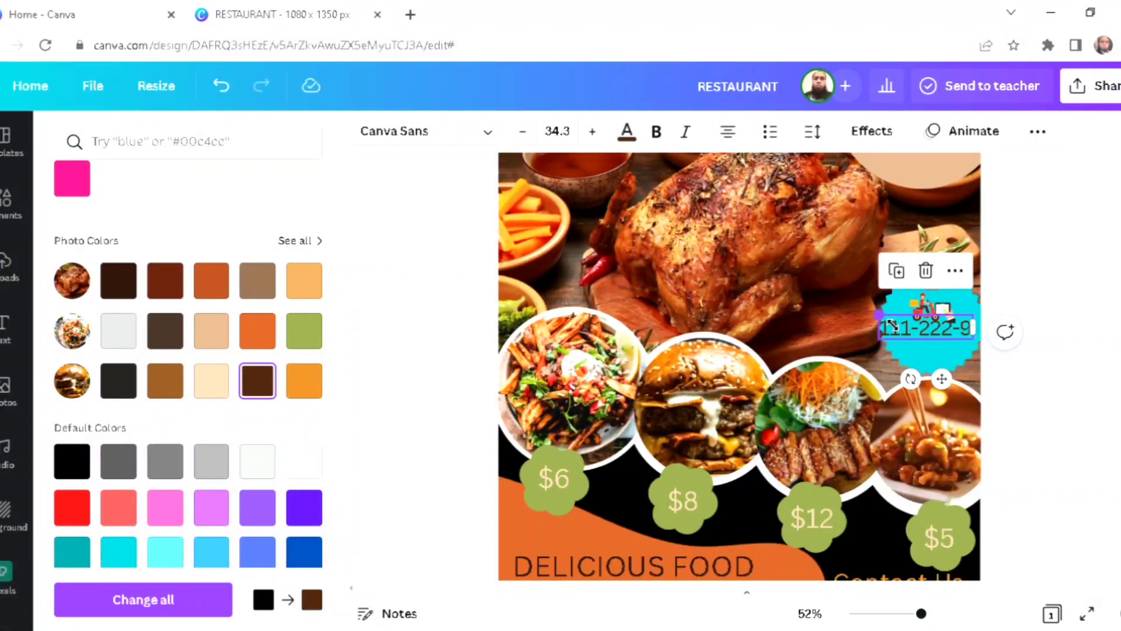
- Reduce the badge's phone number to size 32.1 so it fits inside the badge, and deselect it to view the whole flyer
drag(892, 325, 902, 332)
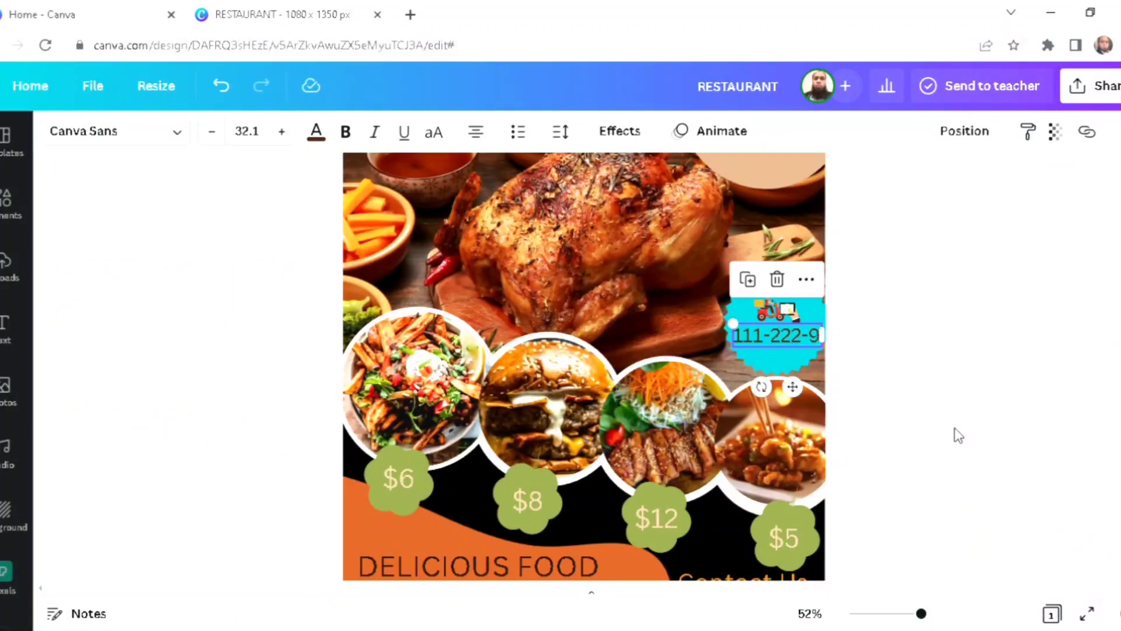
click(964, 435)
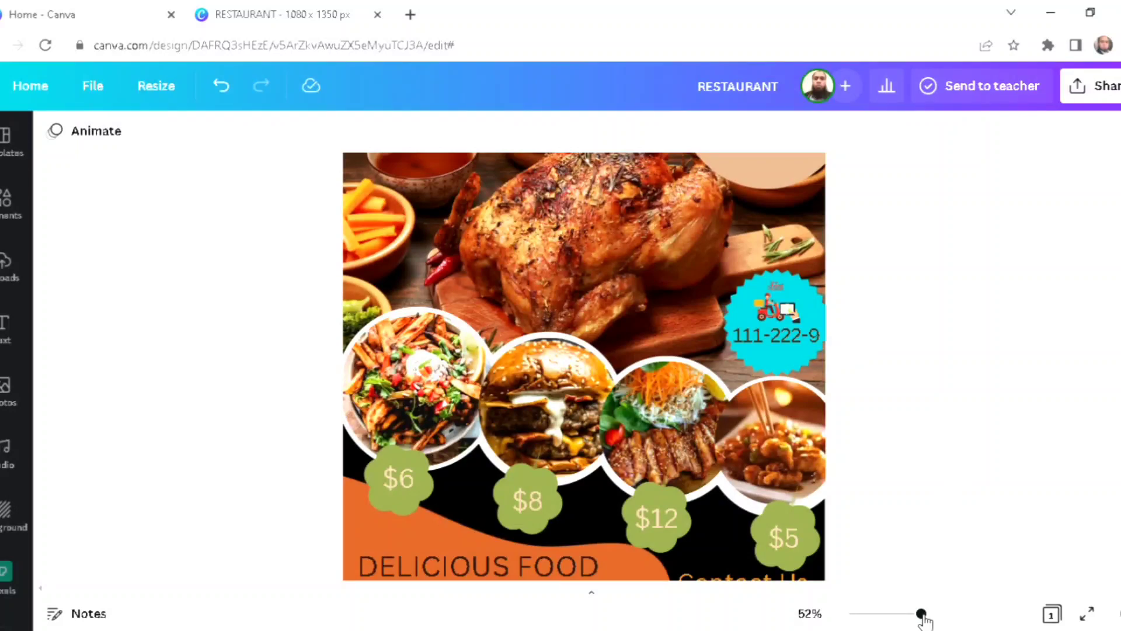
drag(922, 614, 902, 615)
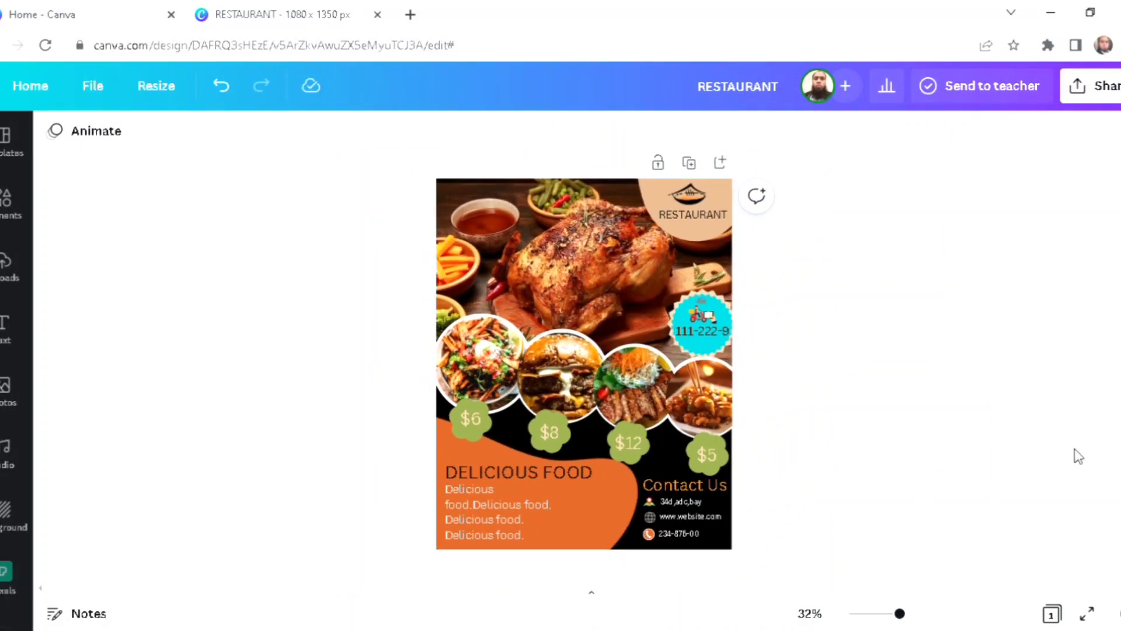